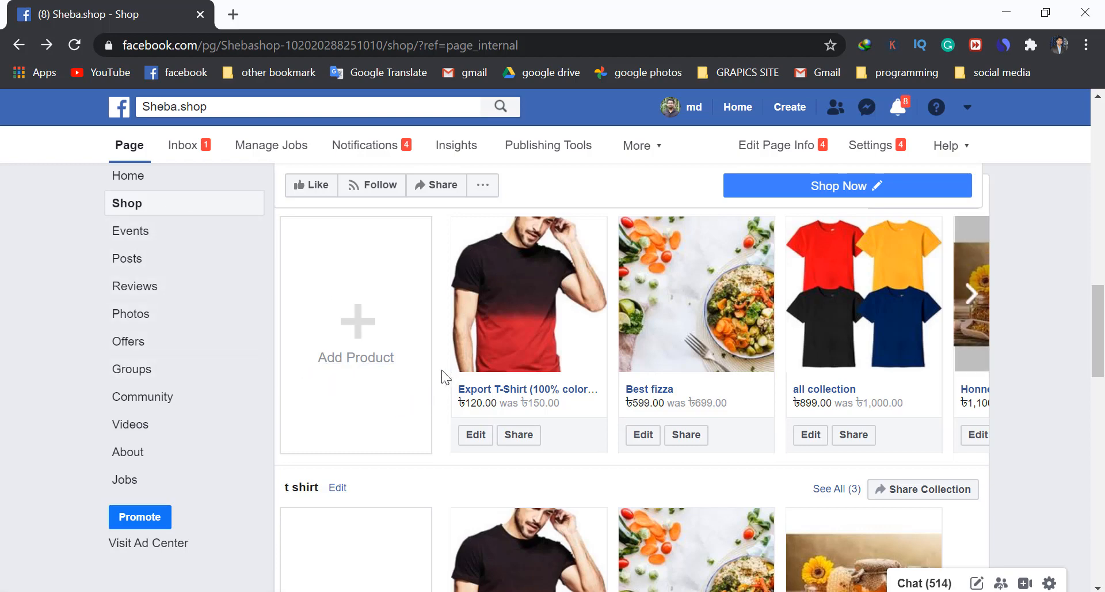
Look over the Sheba.shop page's product listings, including the t shirt collection.
scroll(441, 370, up, 1)
scroll(442, 369, down, 5)
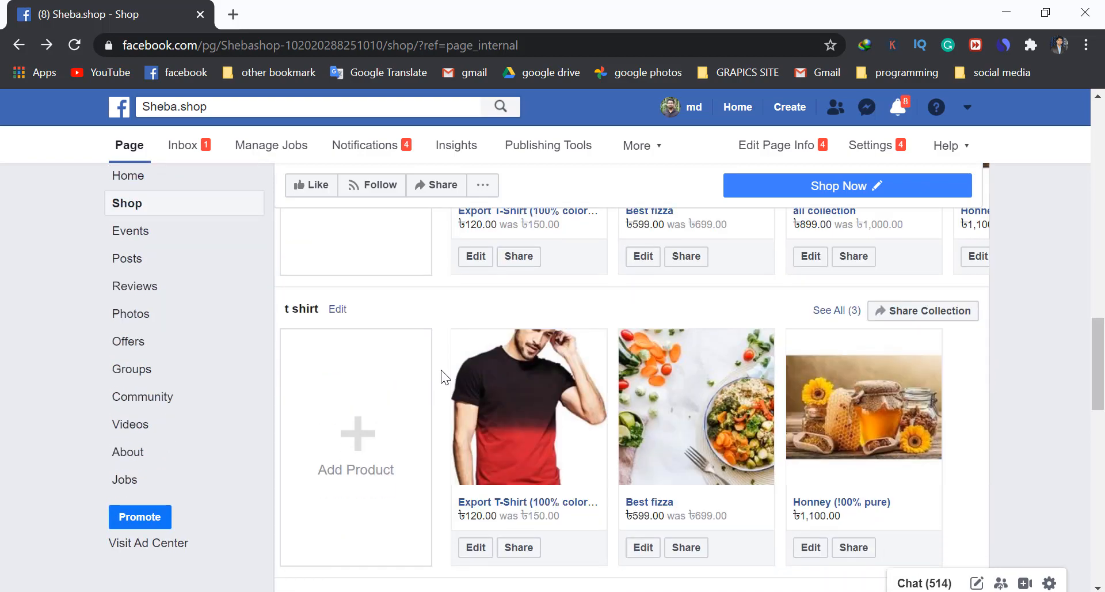
scroll(441, 369, up, 6)
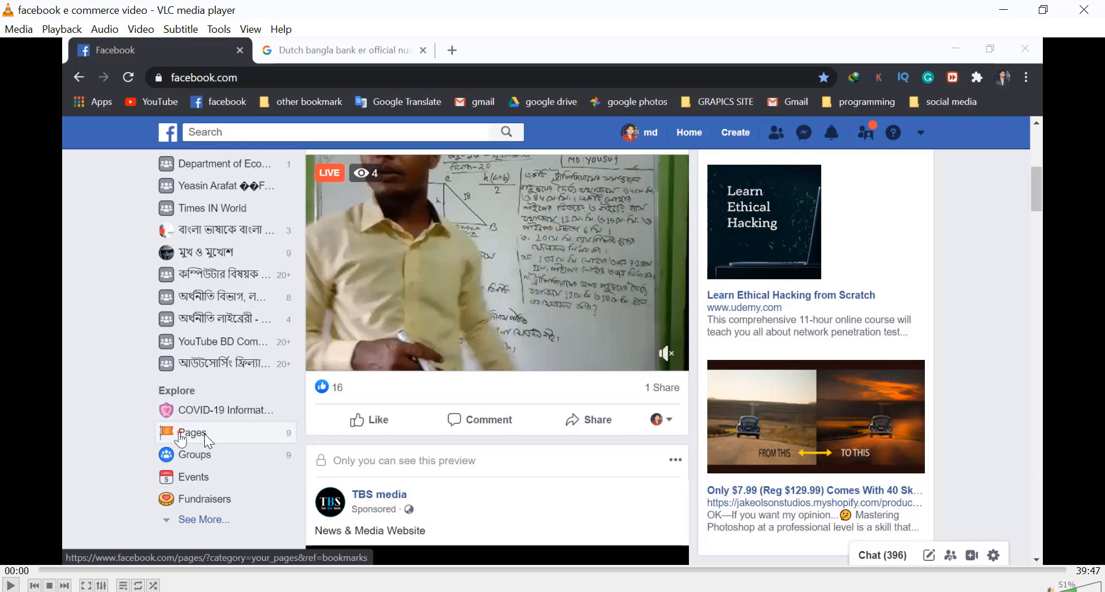
In VLC media player, play the e-commerce video from the start, pausing at the page list and at the Create a Page choices (00:19).
key(space)
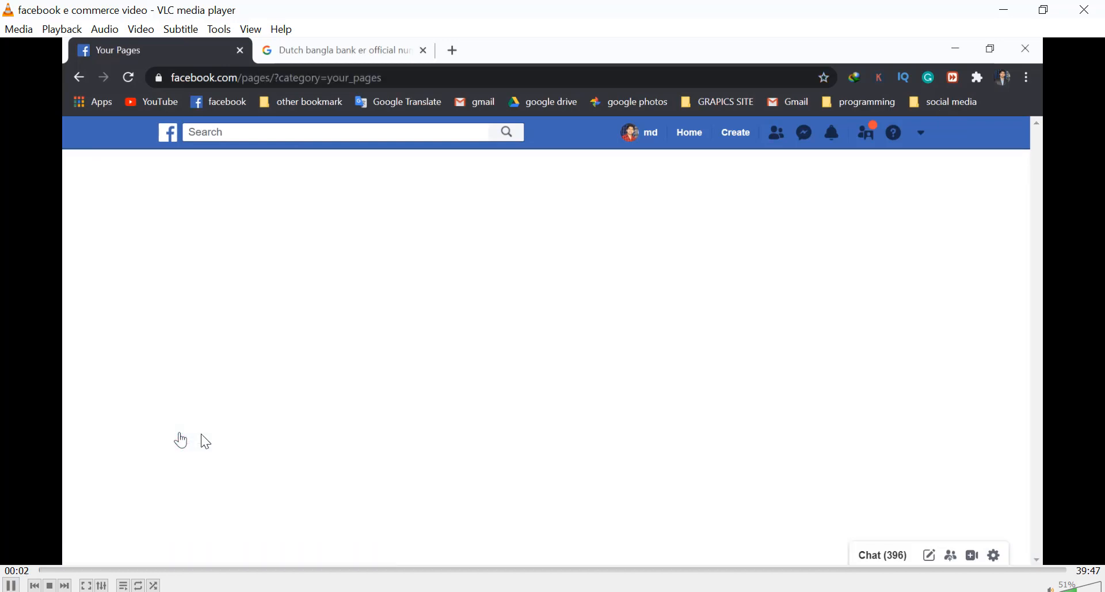
key(space)
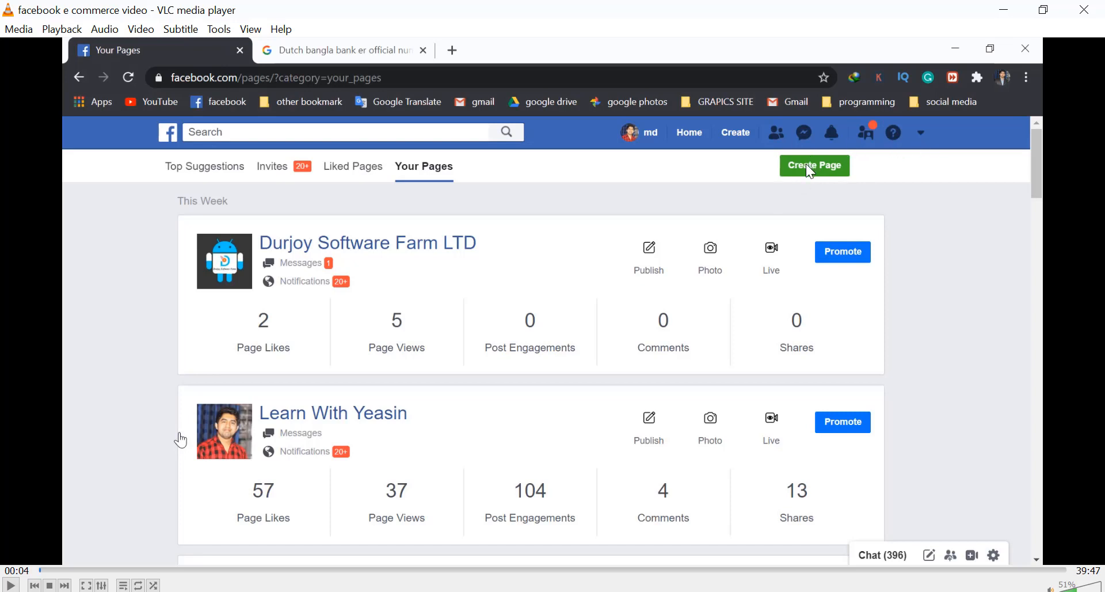
key(space)
key(Right)
key(space)
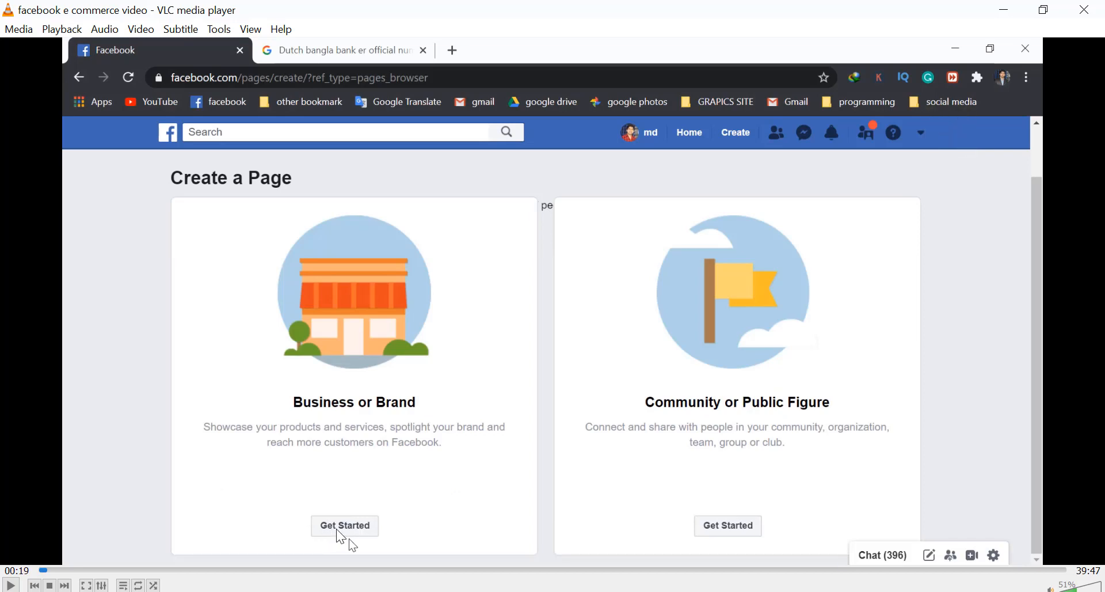
Play on into the Business or Brand form, pause there briefly, and skip ahead to the category suggestions around 01:04.
key(space)
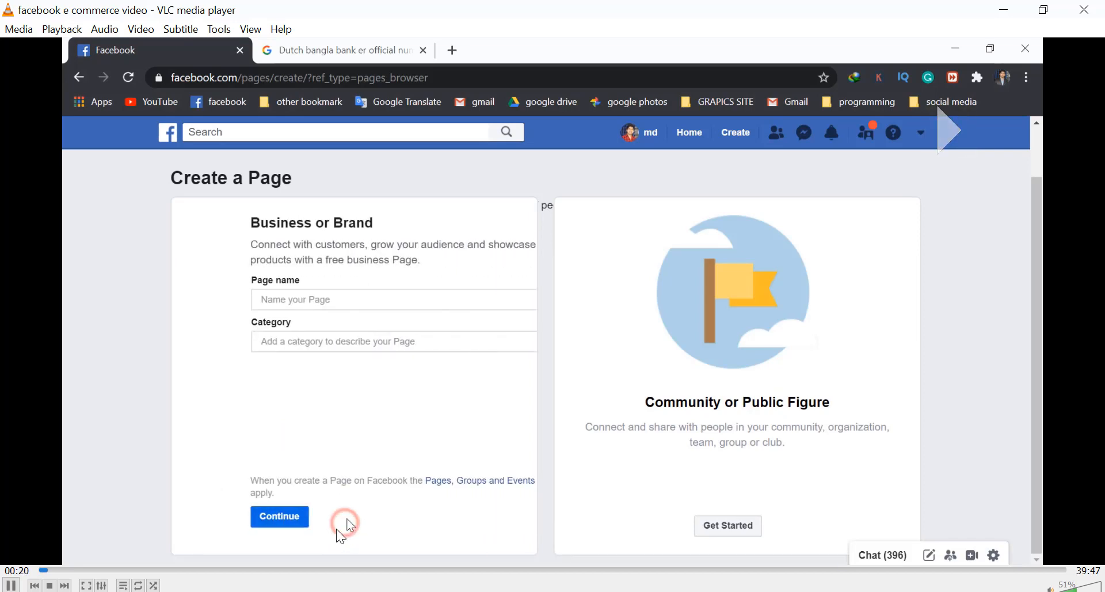
key(space)
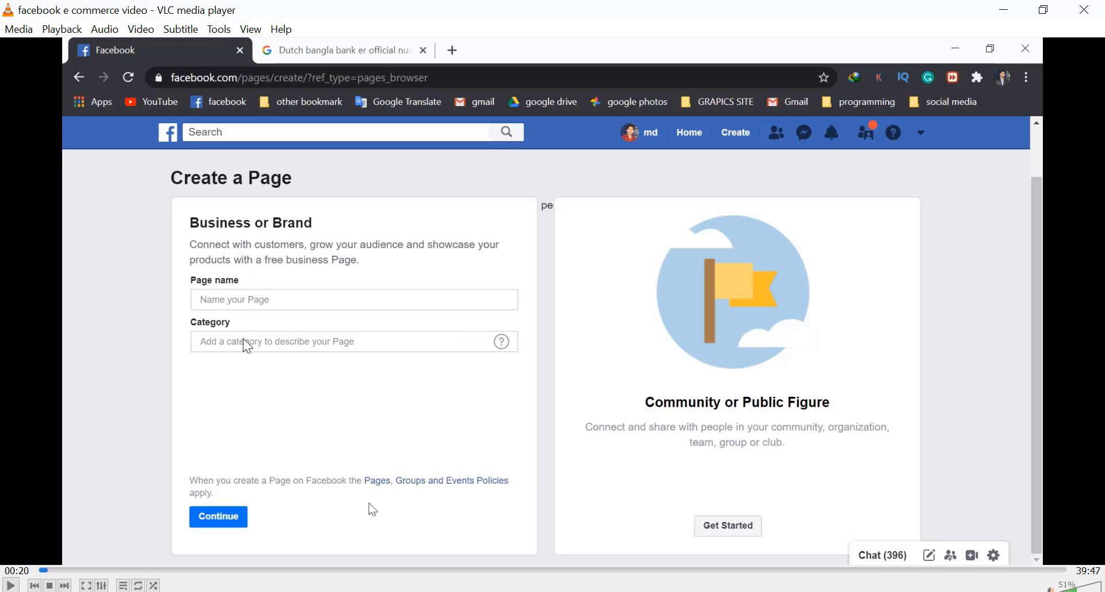
key(space)
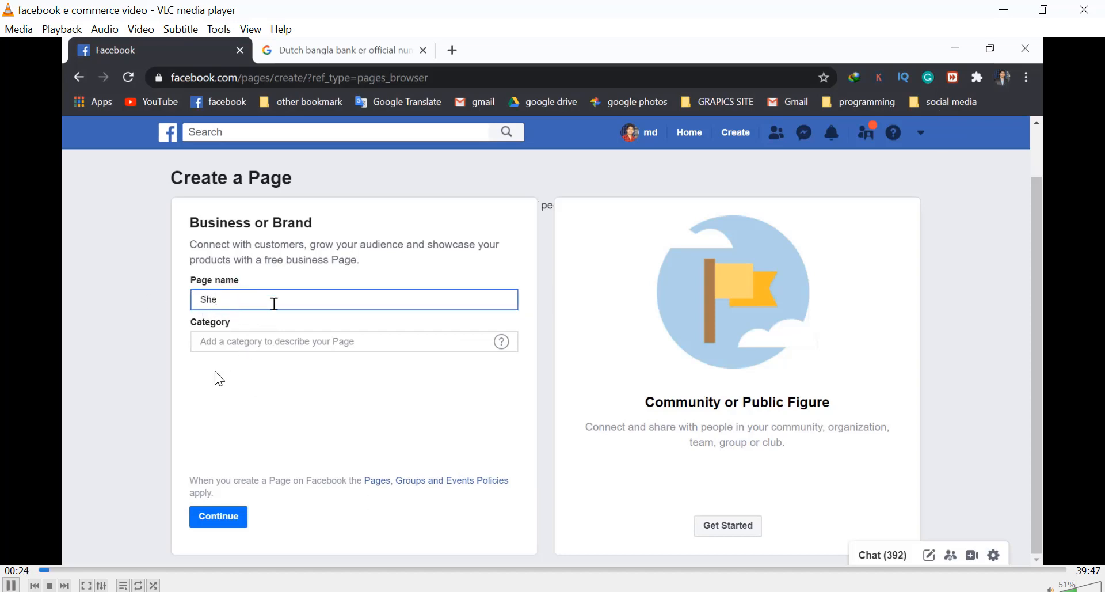
key(Right)
key(Right)
key(Right)
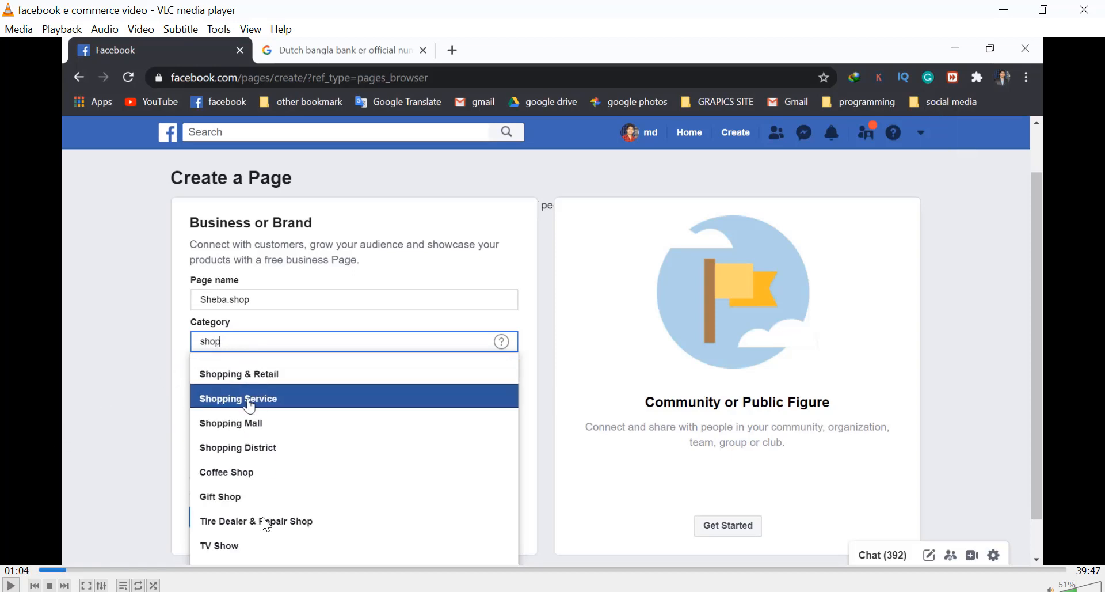
Advance the video past the Shopping & Retail category choice to the address entry at 01:44.
key(space)
key(Right)
key(Right)
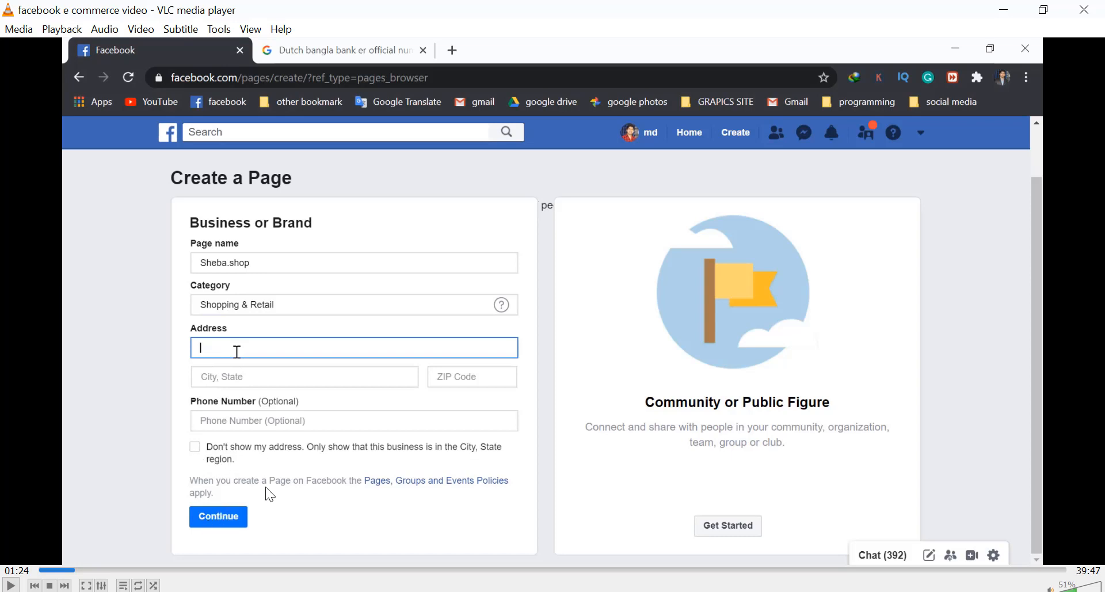
key(space)
key(Right)
key(Right)
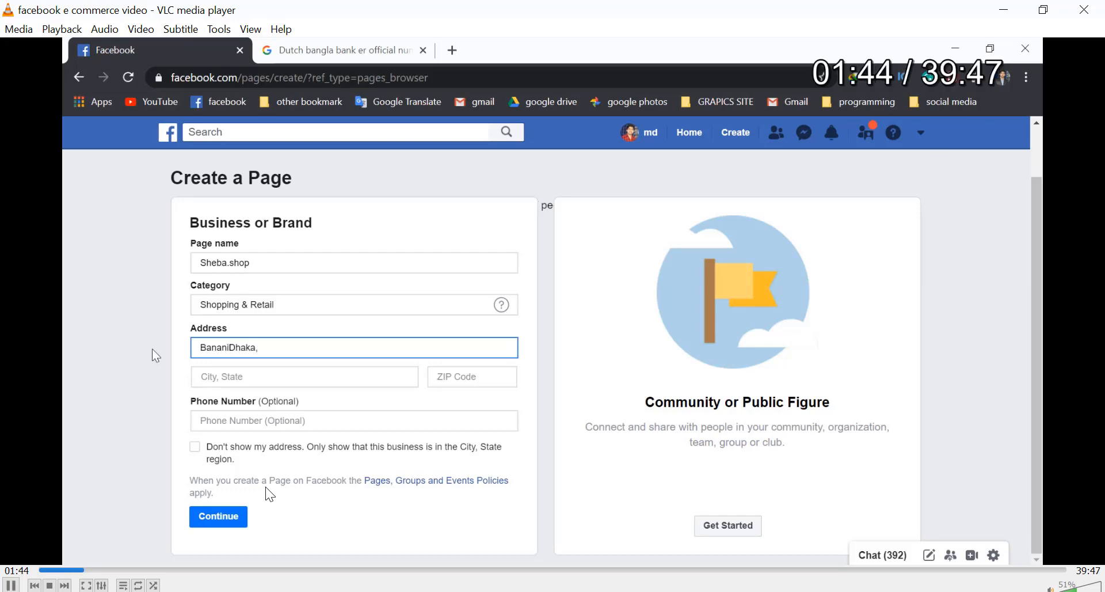
Skip forward through the address and phone number entry and pause at the Add a Profile Picture screen (03:41).
key(Right)
key(Right)
key(Right)
key(Right)
key(Right)
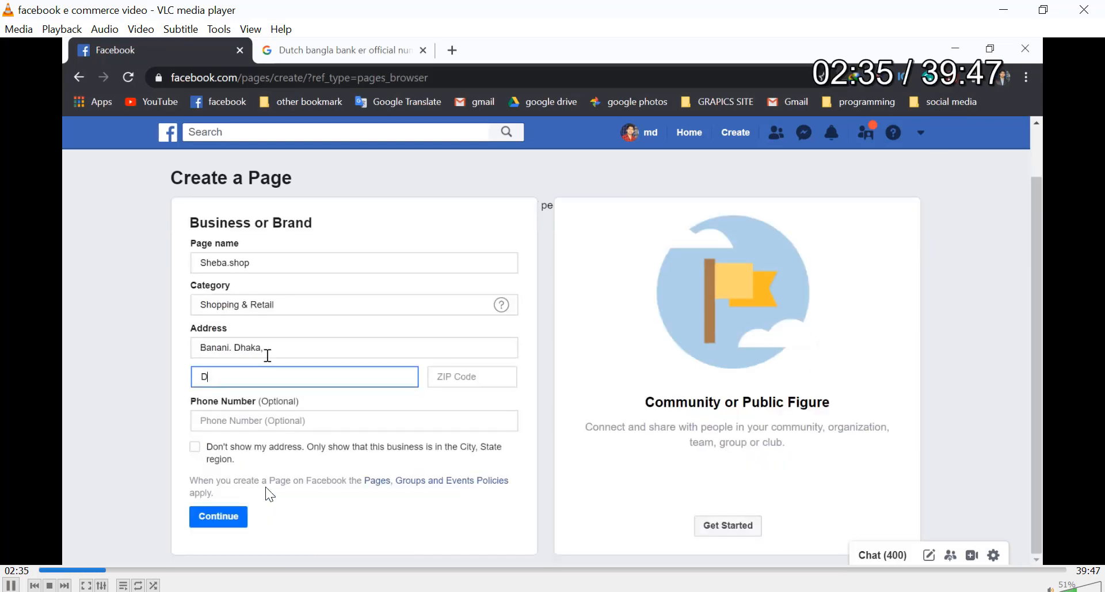
key(Right)
key(Right)
key(Right)
key(Right)
key(Right)
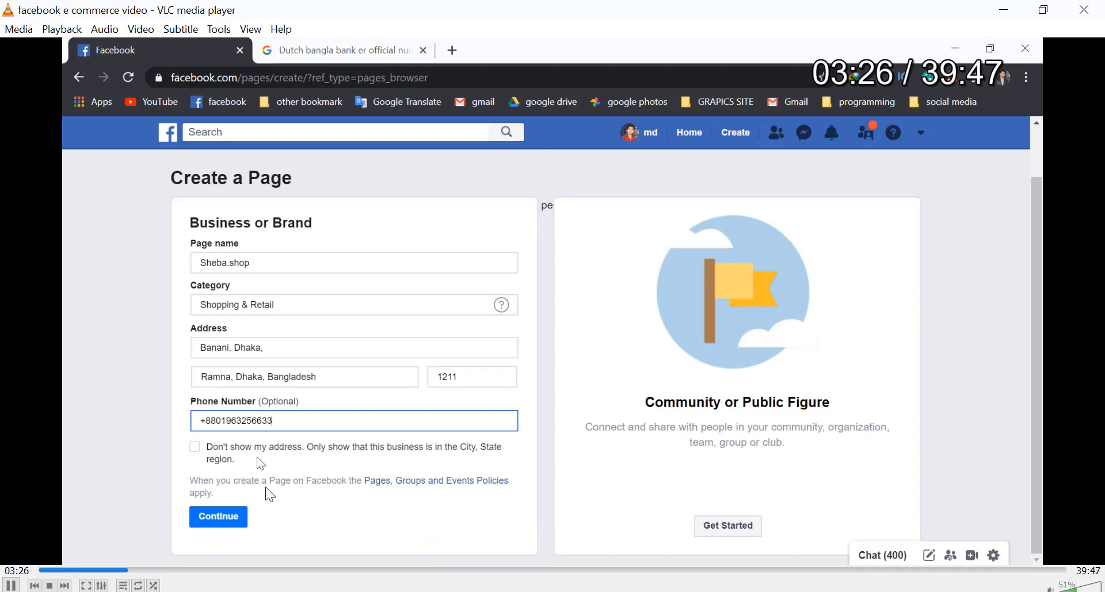
key(Right)
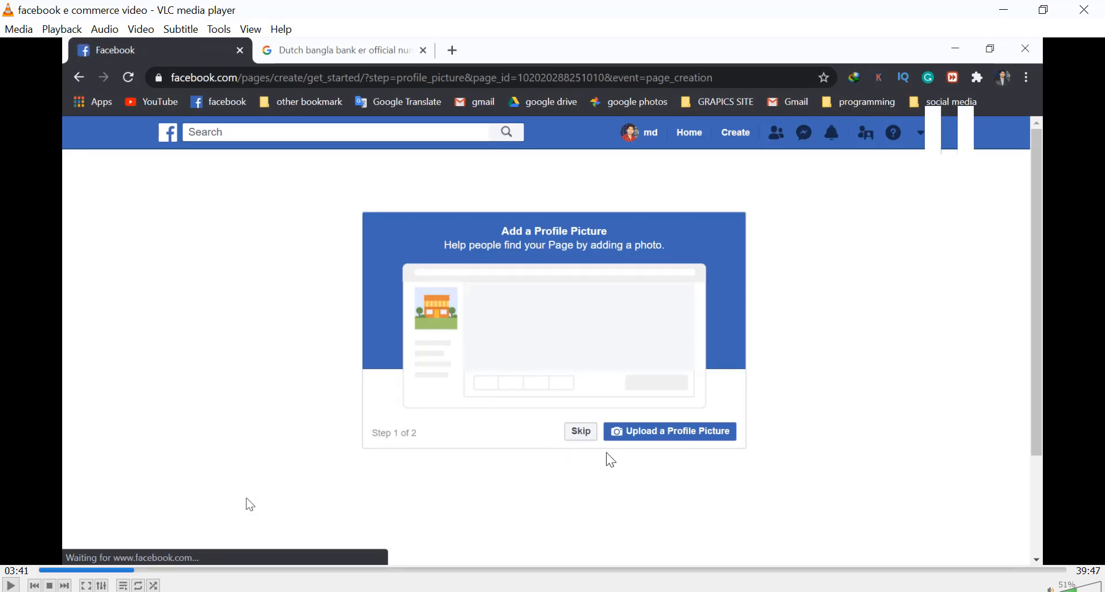
key(space)
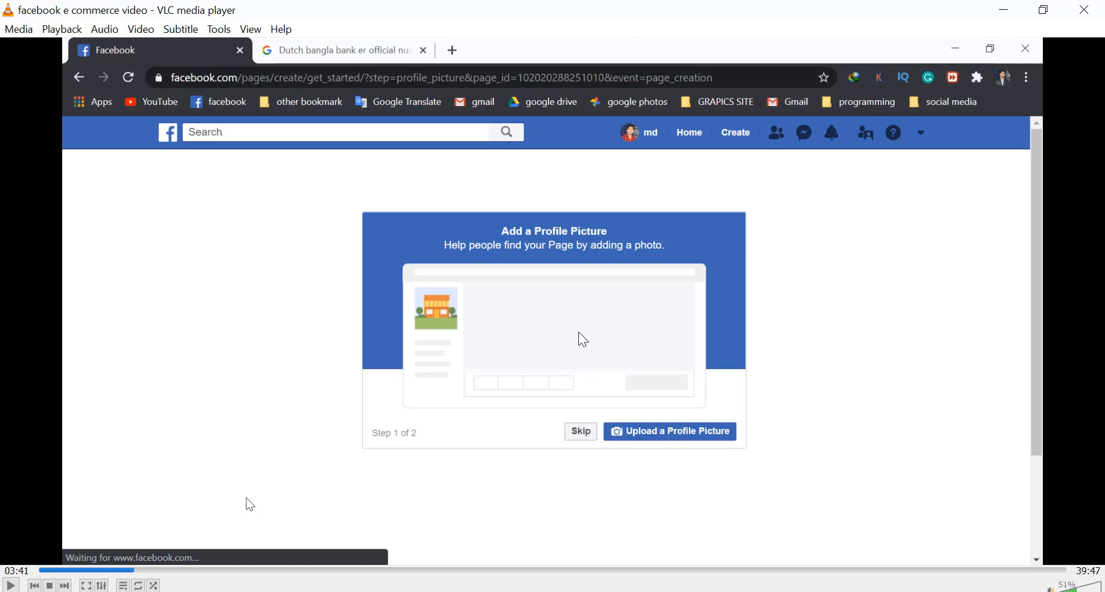
Play past the cover photo screen to the new page's home and pause at its full section list (04:13).
key(space)
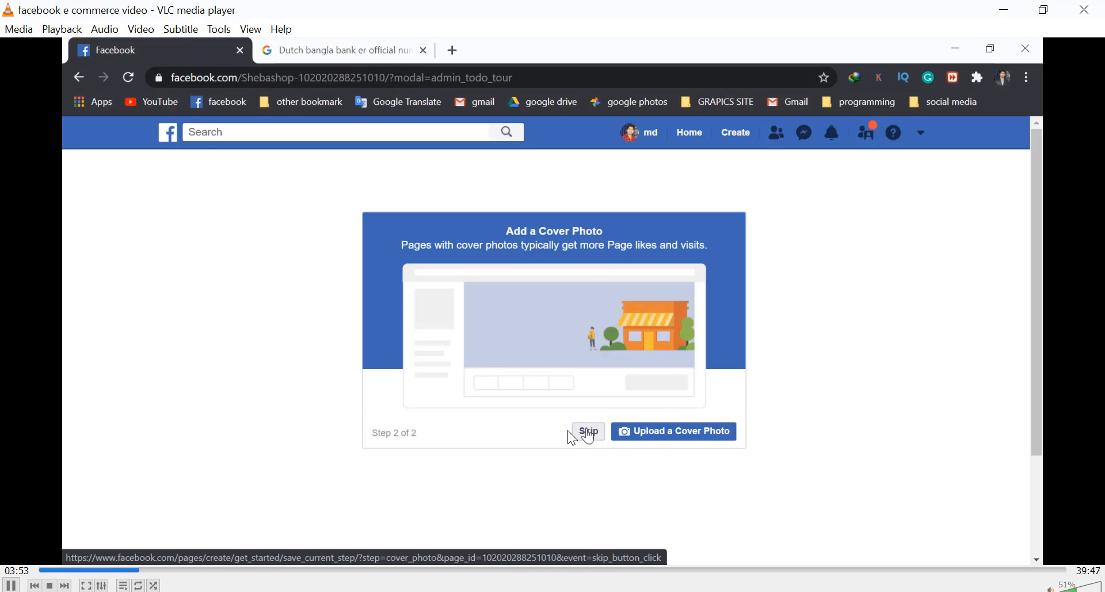
key(Right)
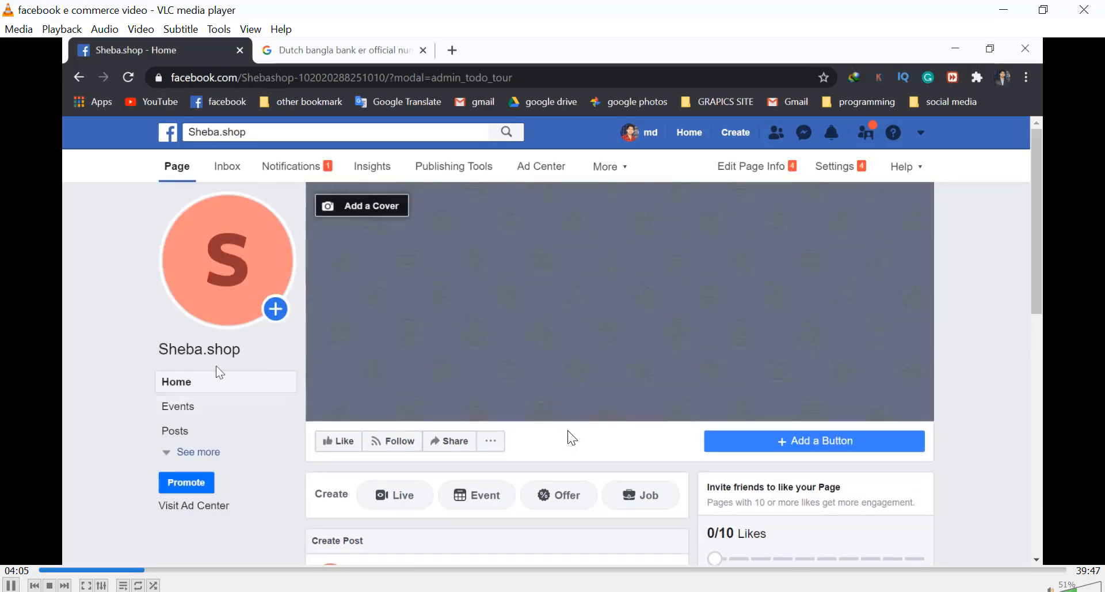
key(space)
key(space)
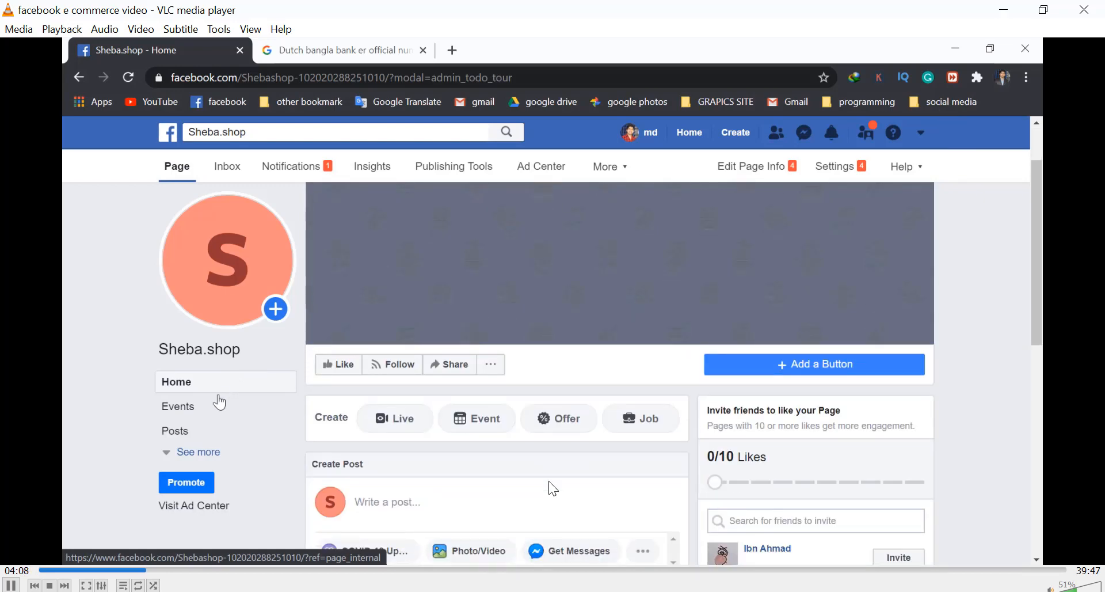
key(space)
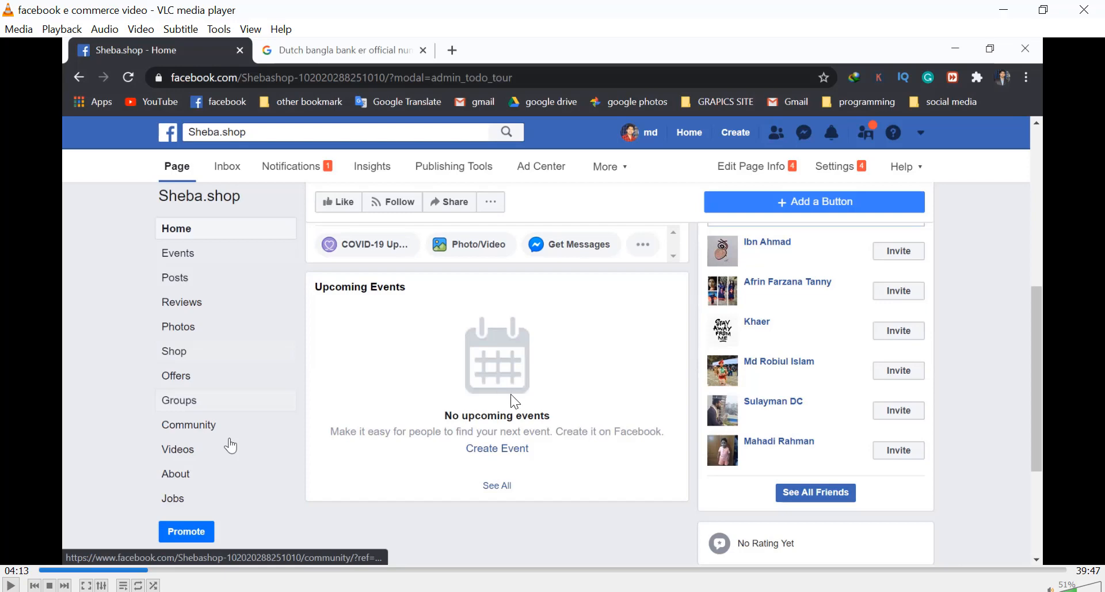
Raise the playback volume to 65% and play on until the page's Settings are displayed, pausing at 04:20.
scroll(510, 393, up, 3)
key(space)
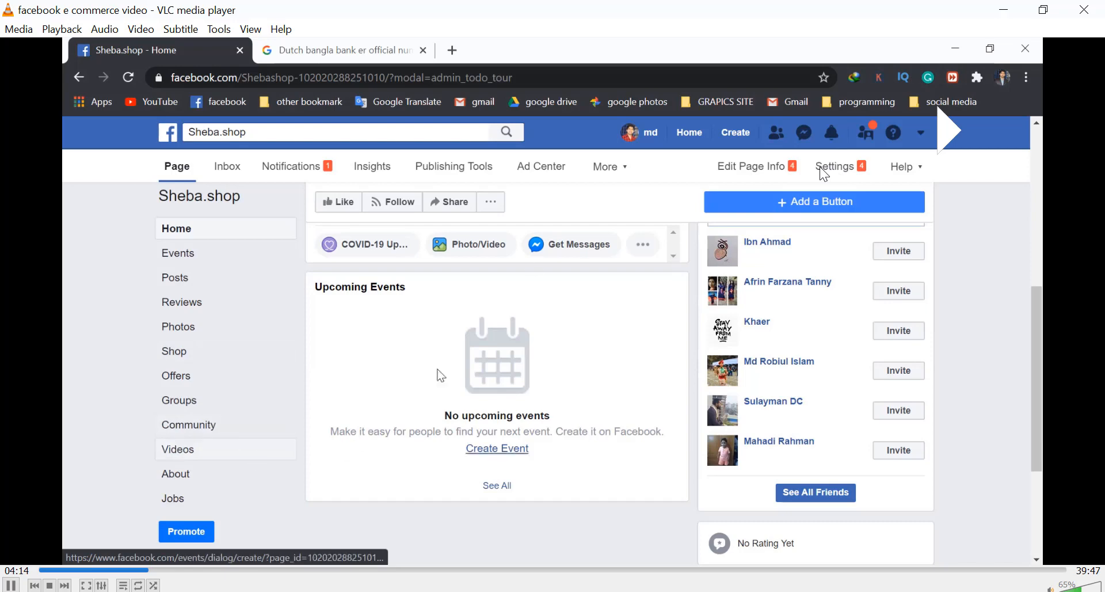
key(Right)
key(Left)
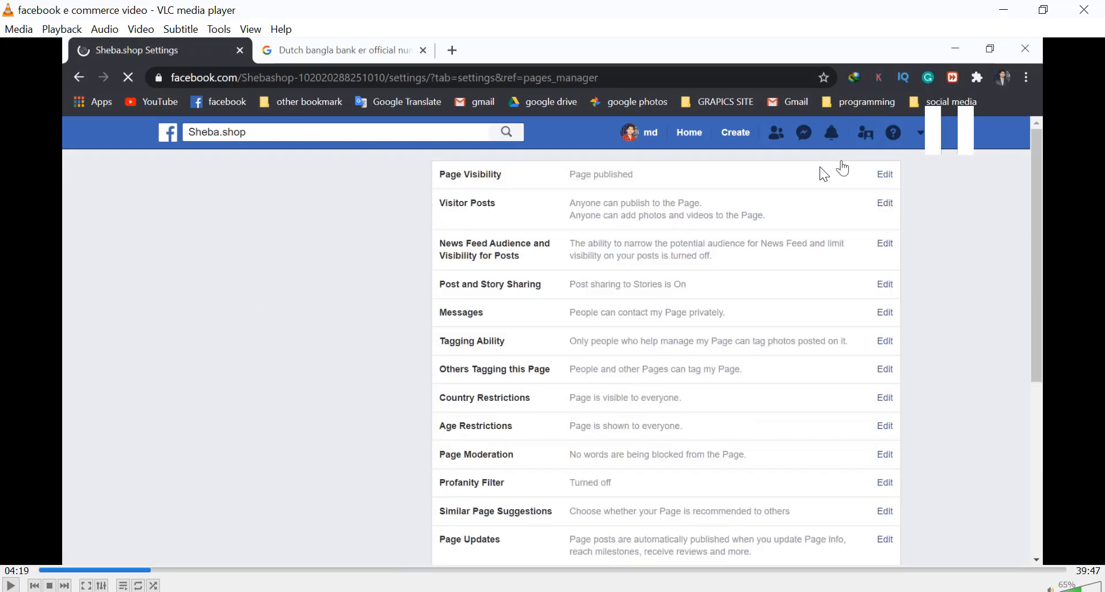
key(space)
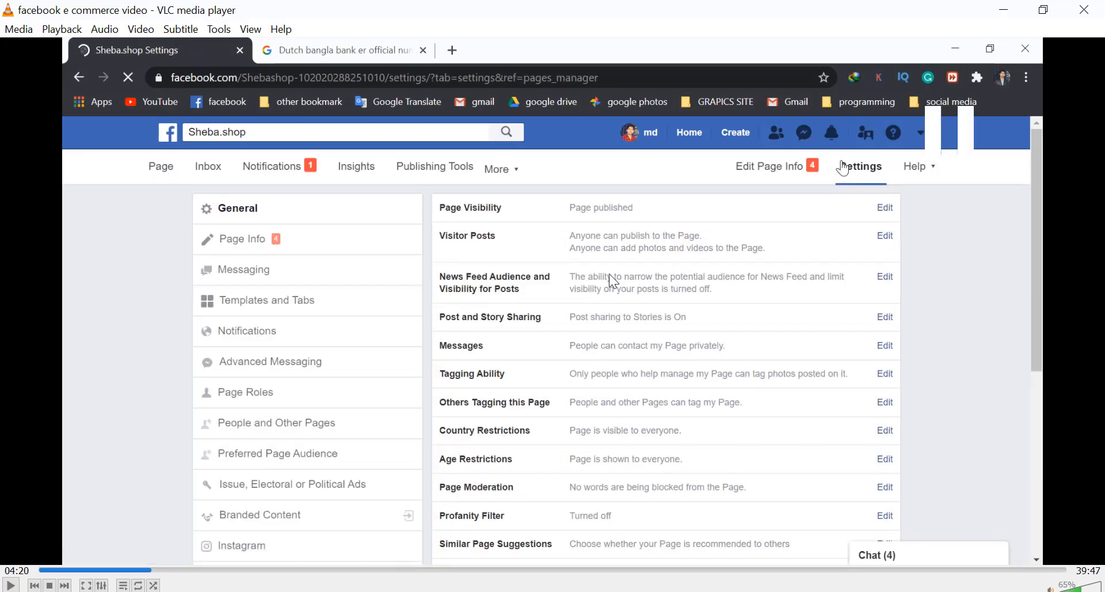
click(265, 297)
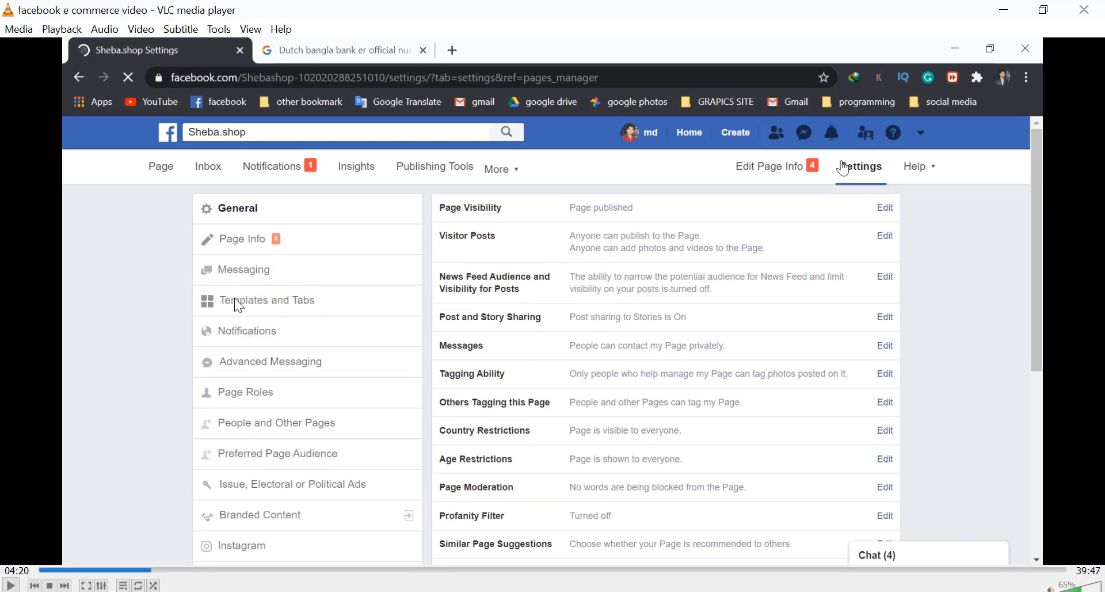
Resume the video, skip ahead to the Templates and Tabs settings, and pause at 04:35.
key(space)
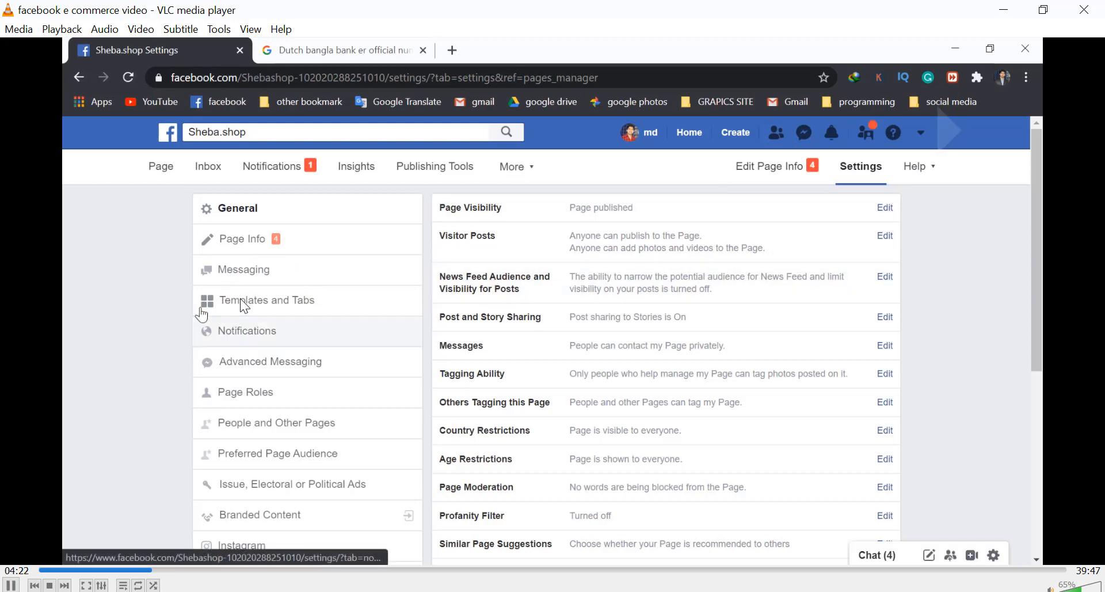
key(Right)
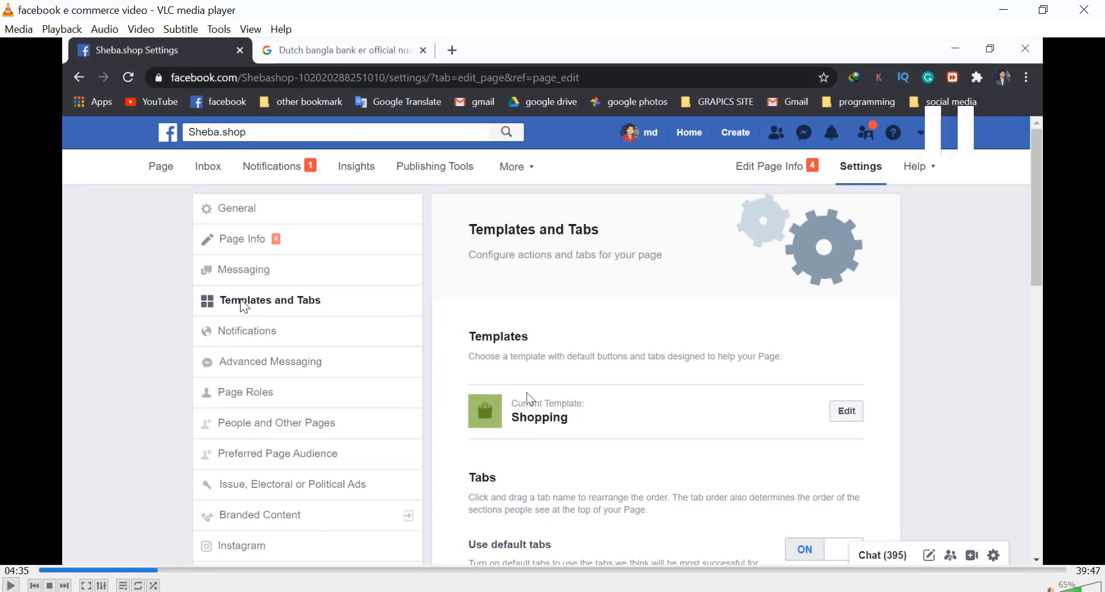
key(space)
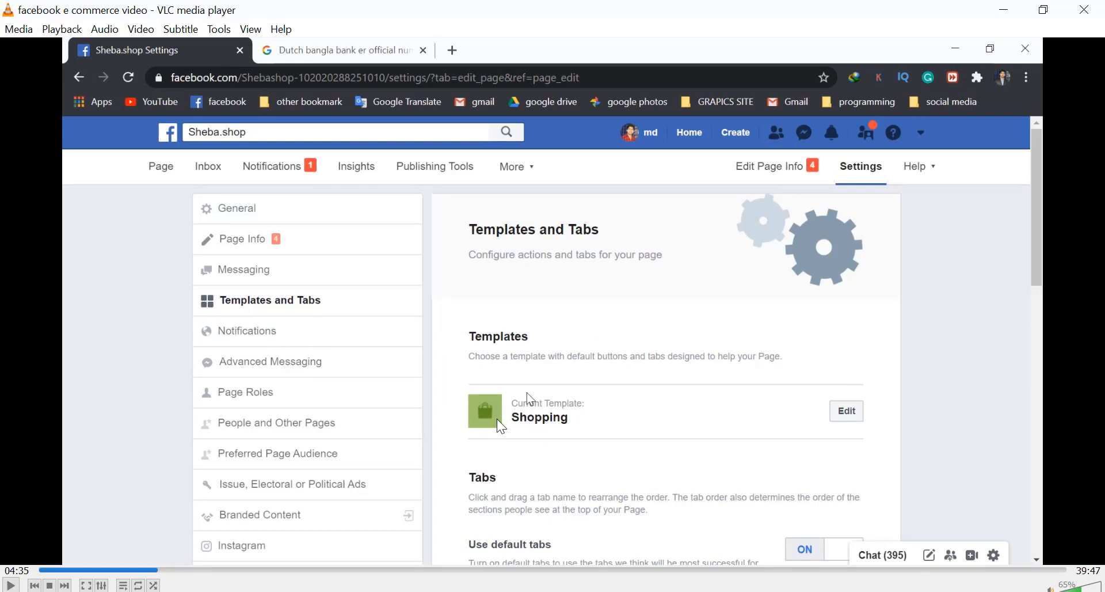
Play the part that opens the Templates list, pausing at the Shopping and Business templates up to 04:46.
key(space)
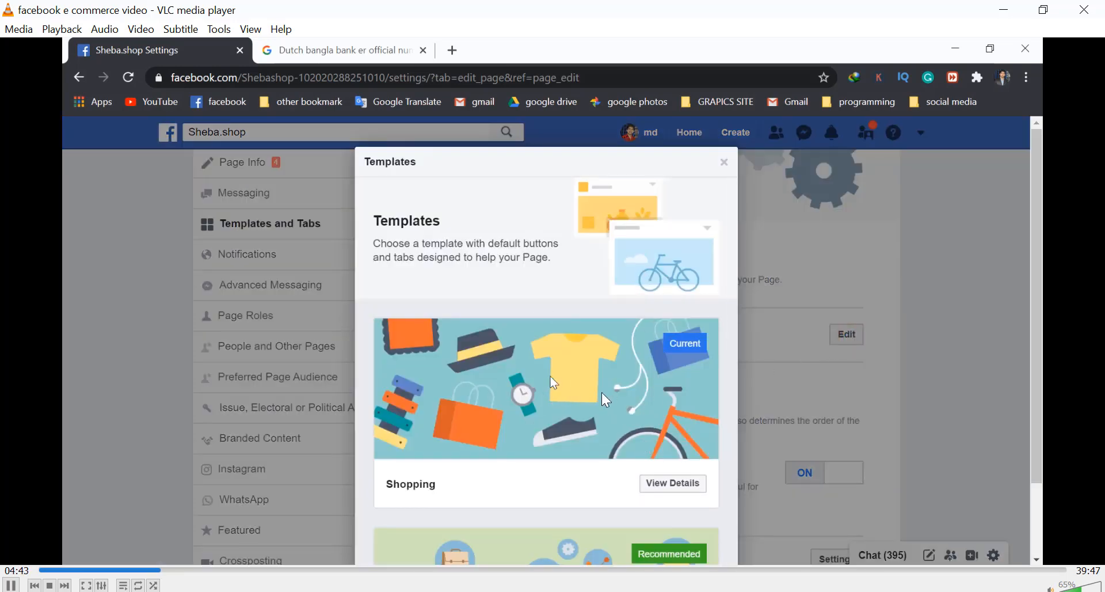
key(space)
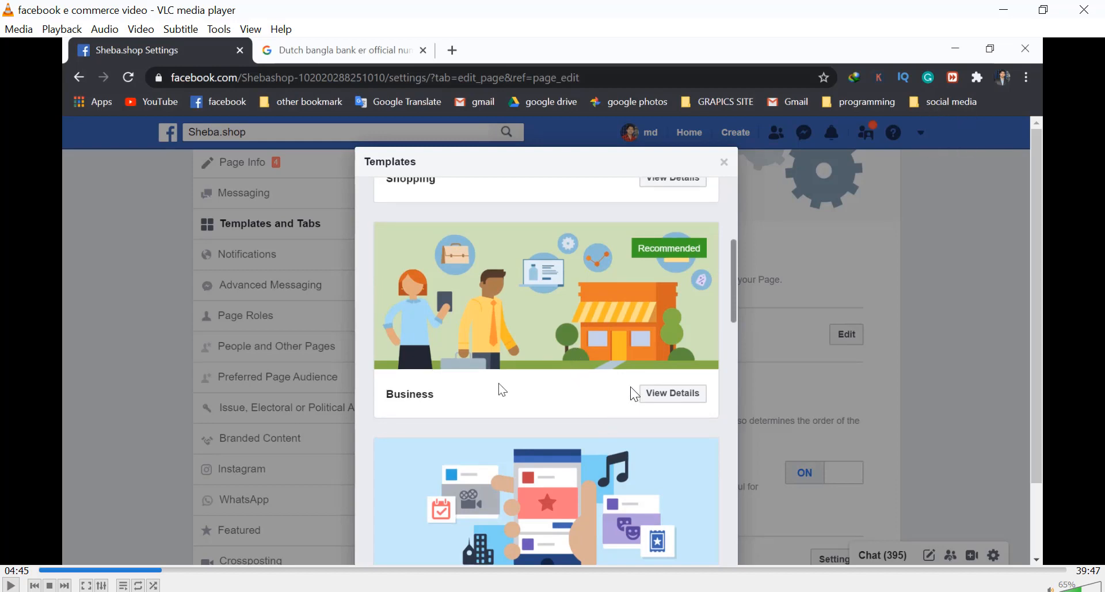
key(space)
key(space)
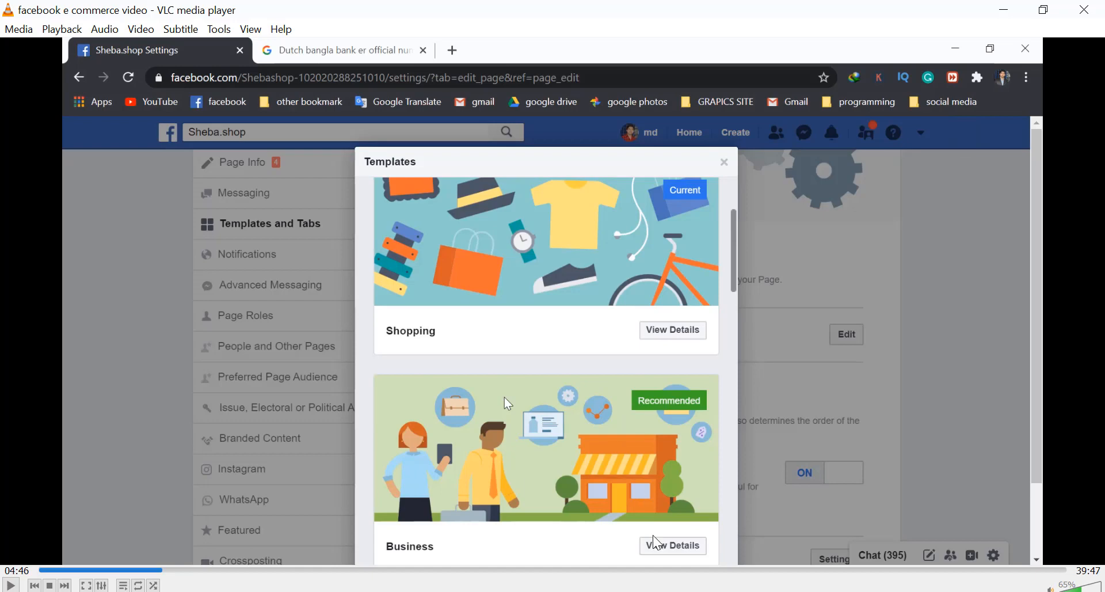
Play on to the current template's details and pause at the end of its tab list (05:06).
key(space)
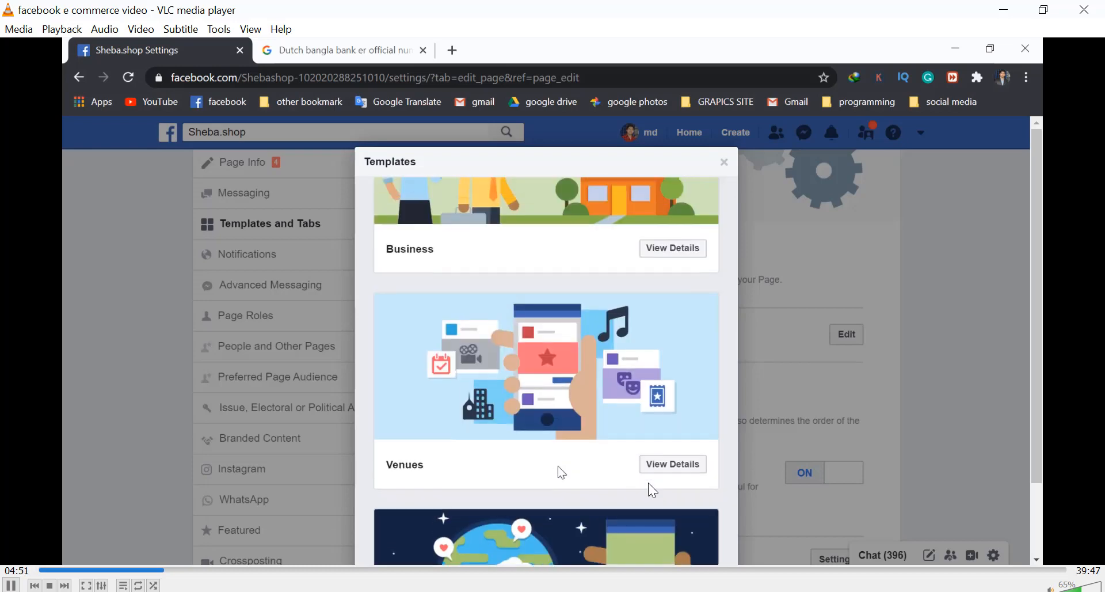
key(Right)
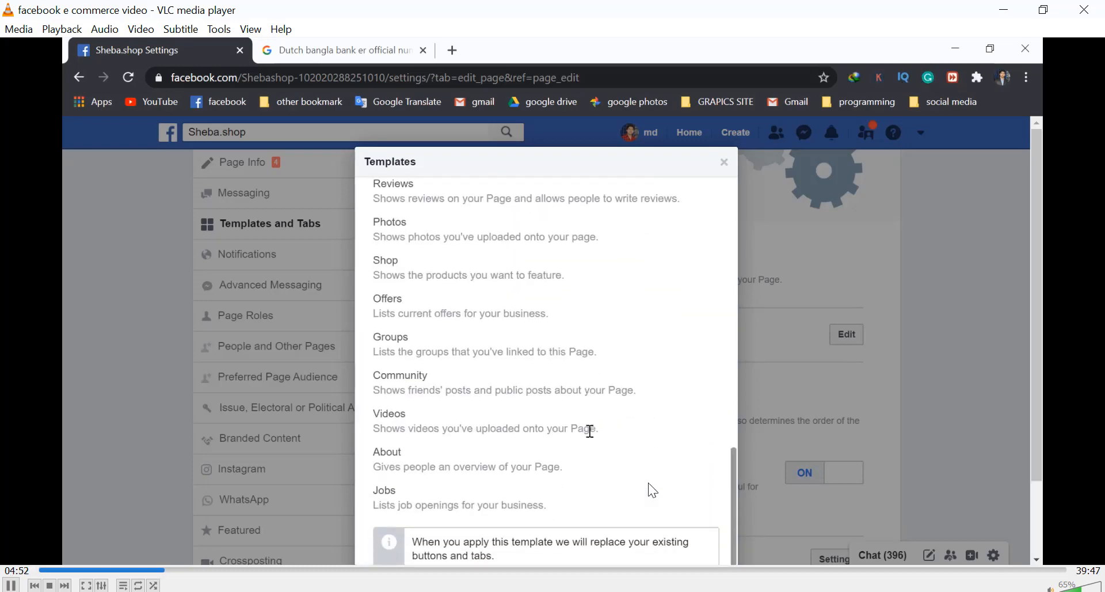
key(Left)
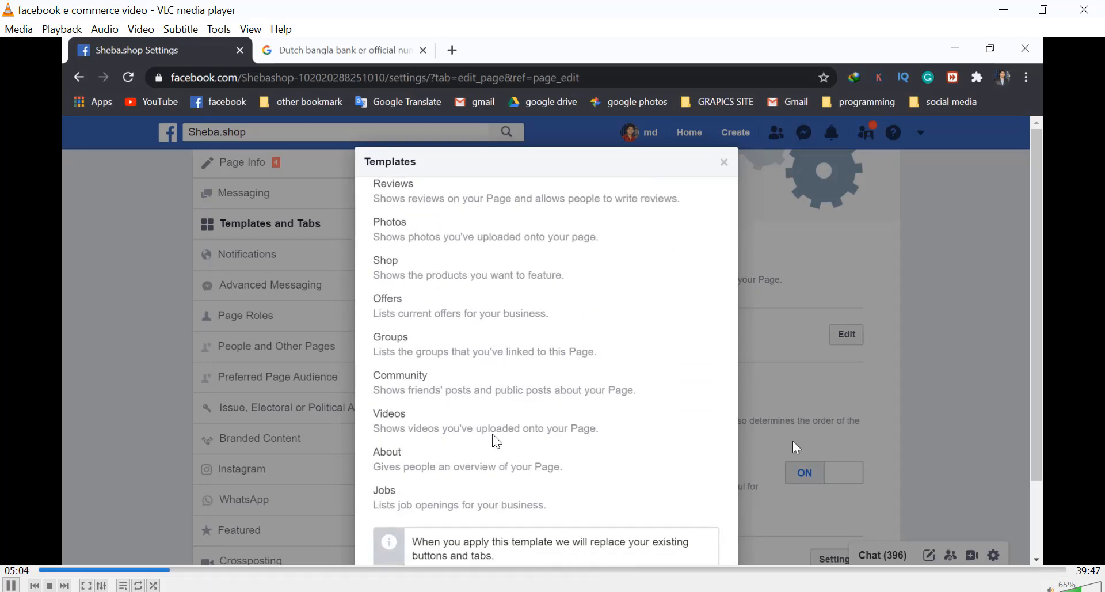
key(space)
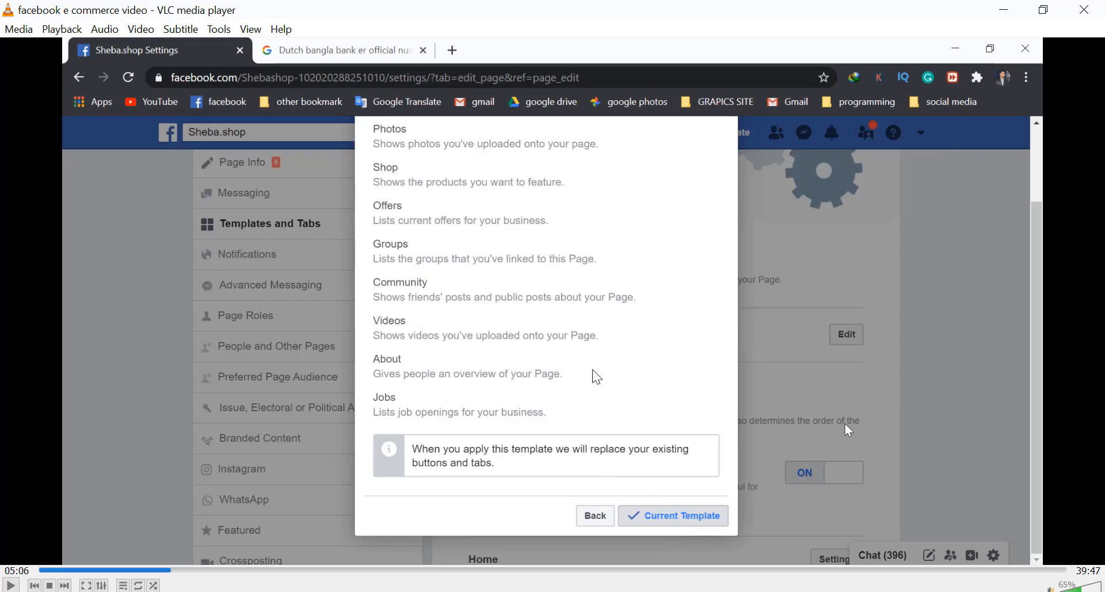
Skip ahead to the details of a template that can be applied (05:26) and resume playback.
key(Right)
key(Right)
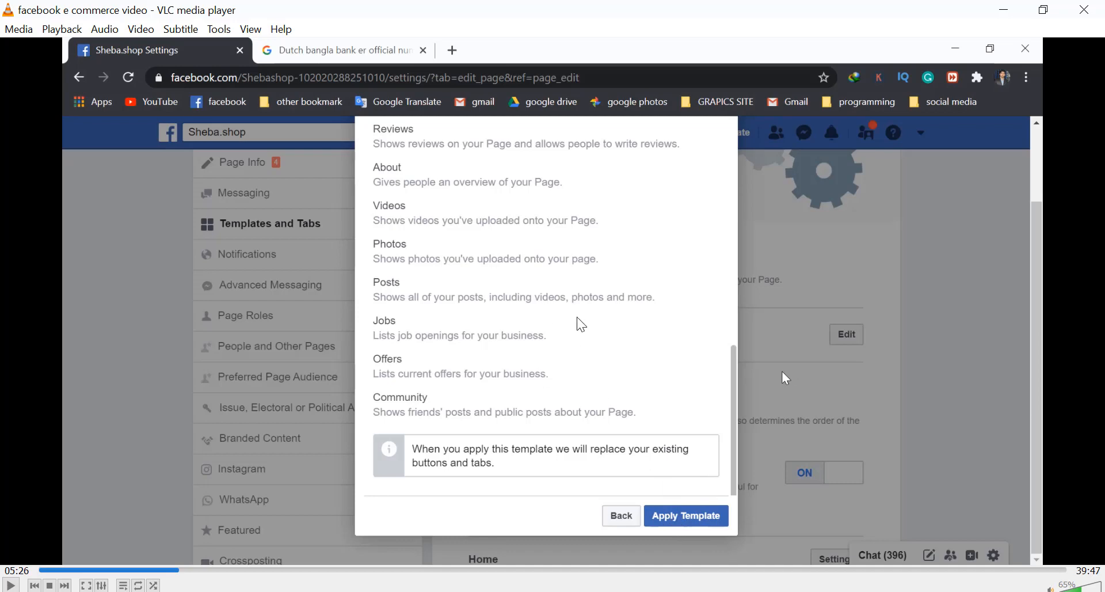
key(space)
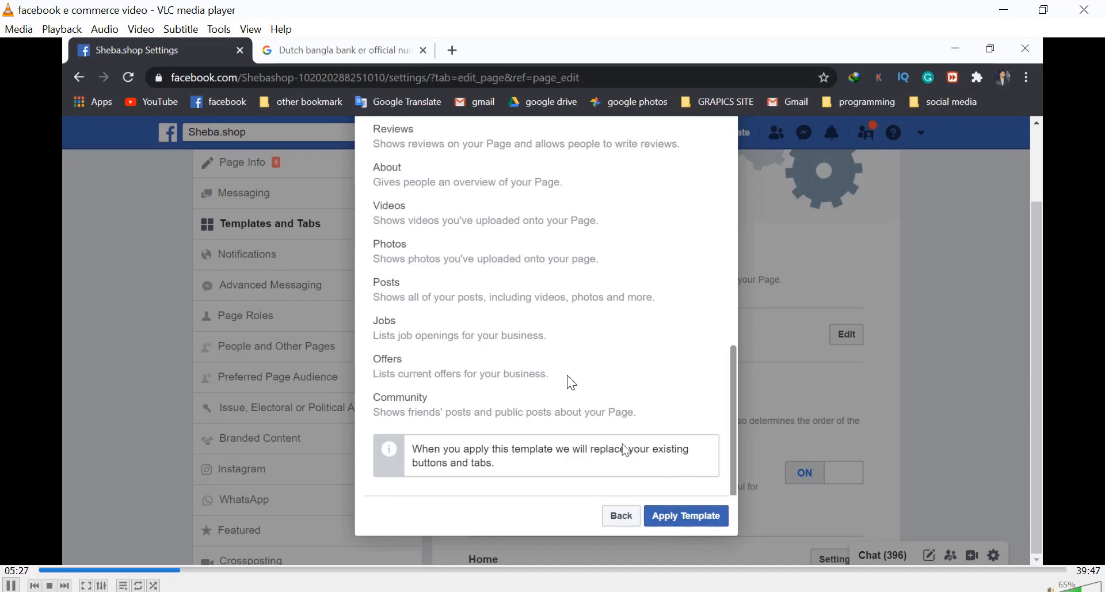
Skip ahead to the Templates and Tabs page with the Shopping template (05:39) and play it with brief pauses.
key(Right)
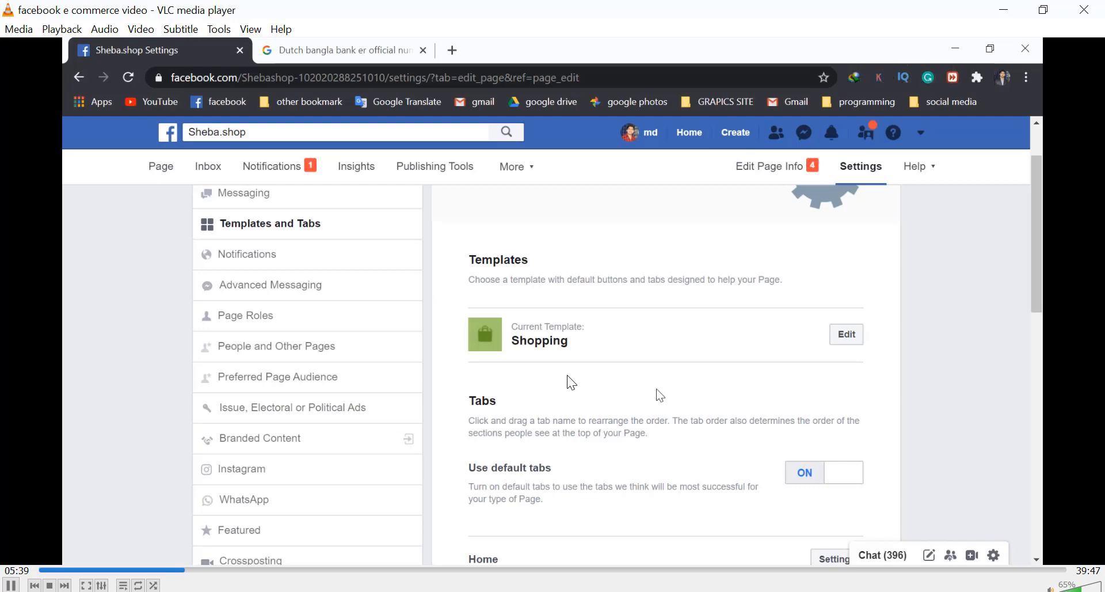
key(space)
key(space)
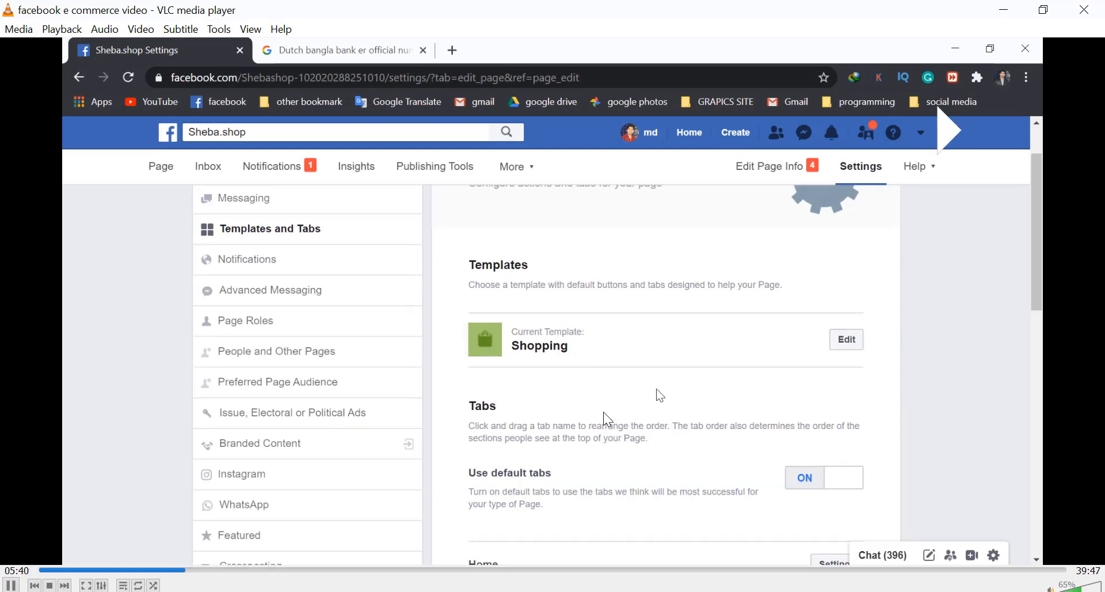
key(space)
key(space)
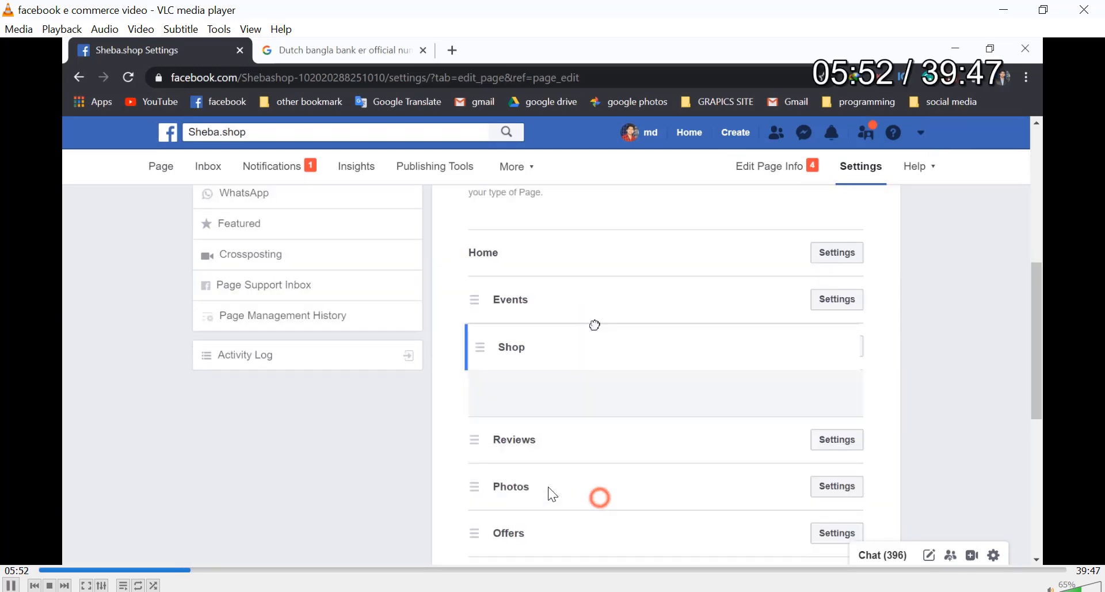
Jump back to the page's tab list (05:47), play it with a brief pause, and pause at Add a Tab (05:49).
key(Left)
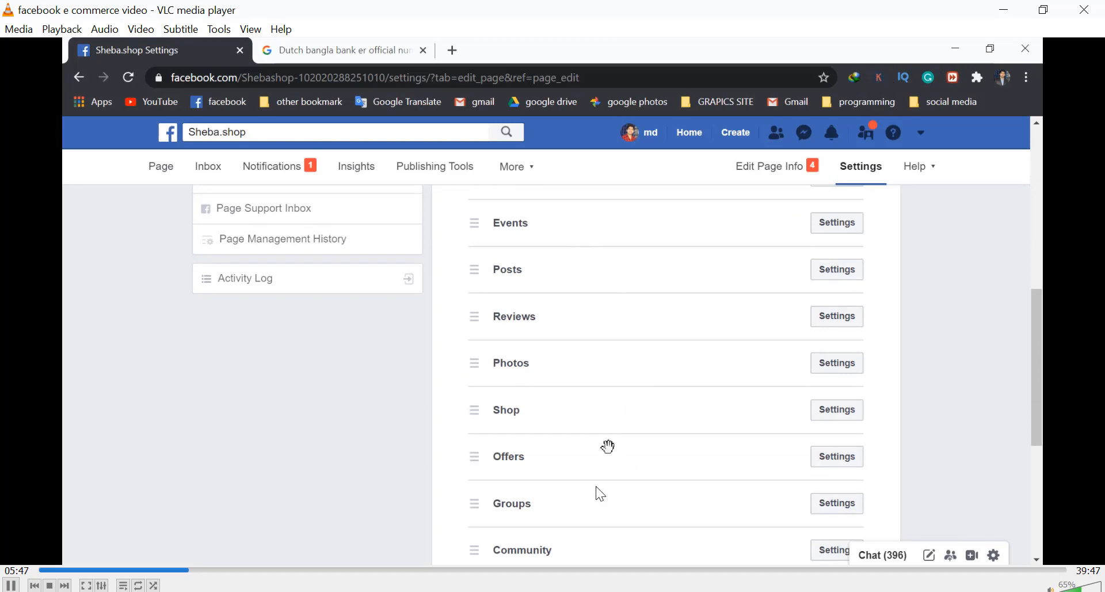
key(space)
key(space)
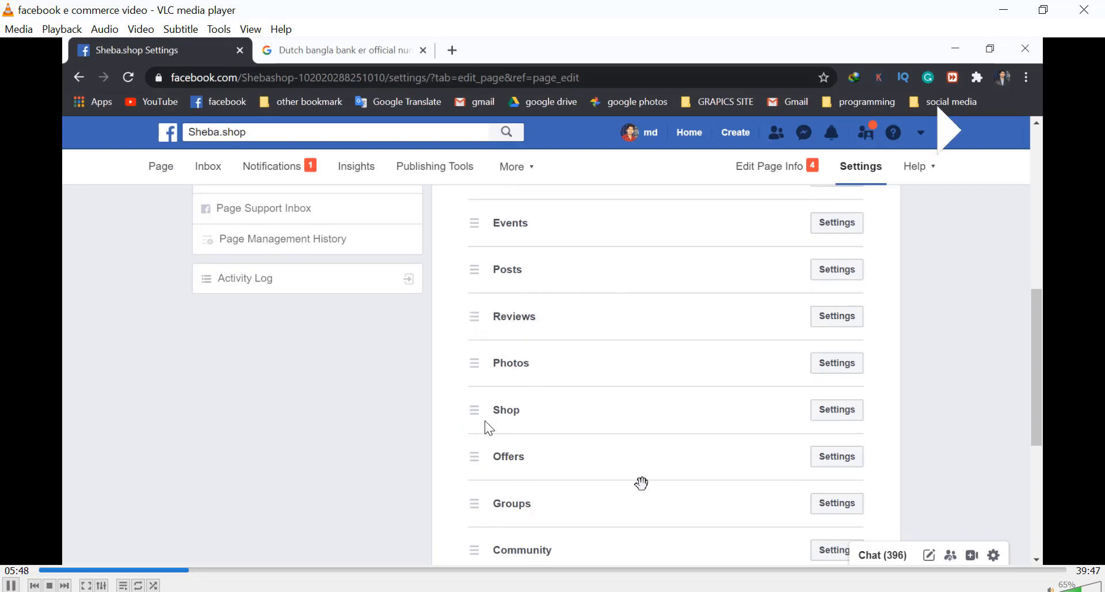
key(space)
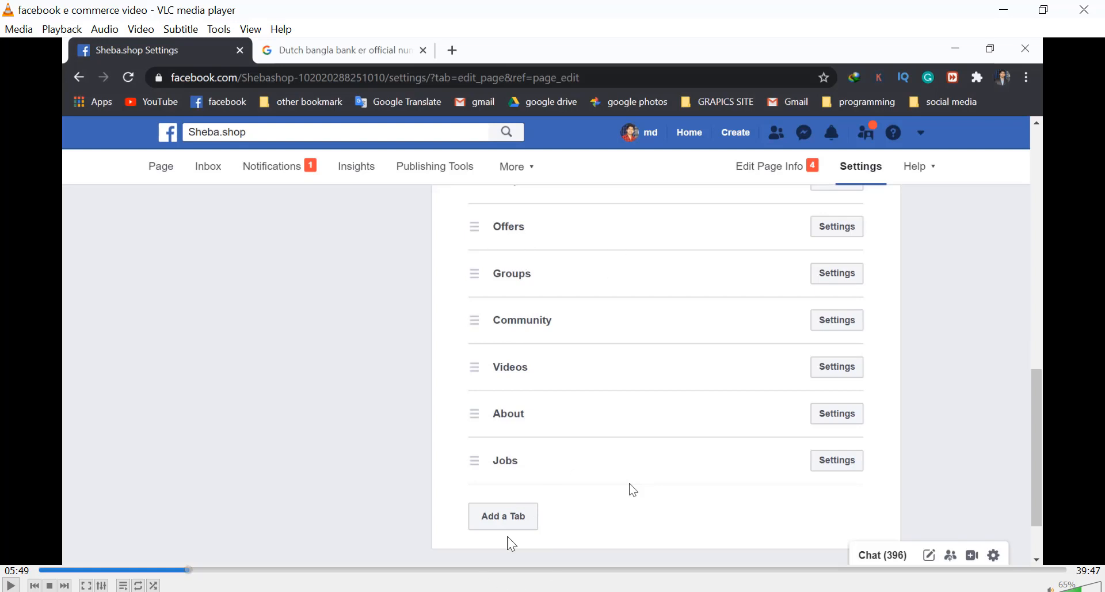
Play the part that reorders the page tabs, pausing at 06:03 and playing on past 06:20 to Add a Tab (06:37).
key(space)
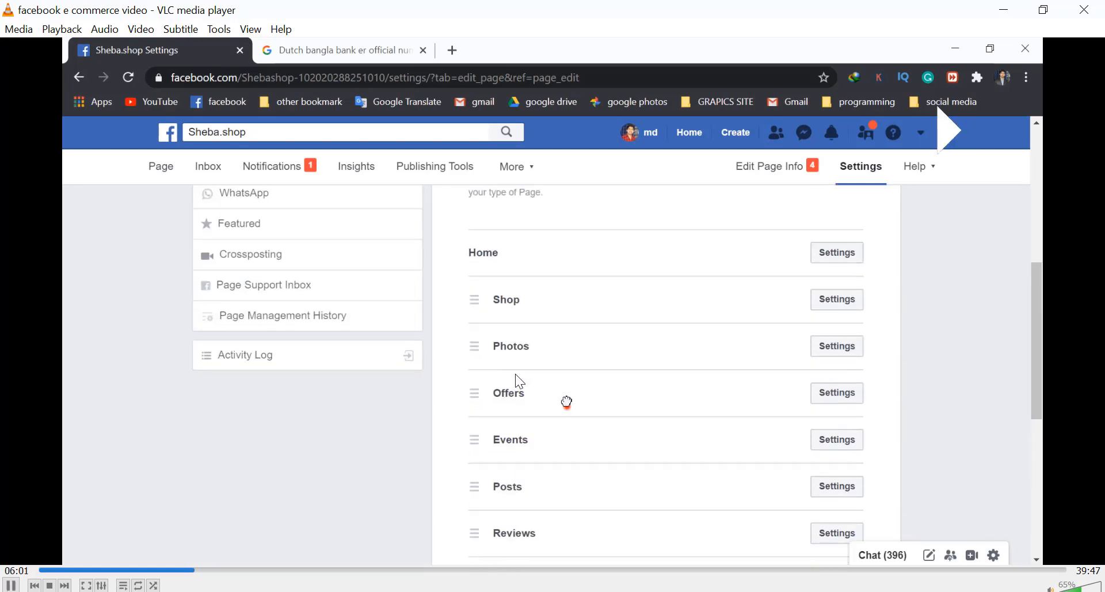
key(space)
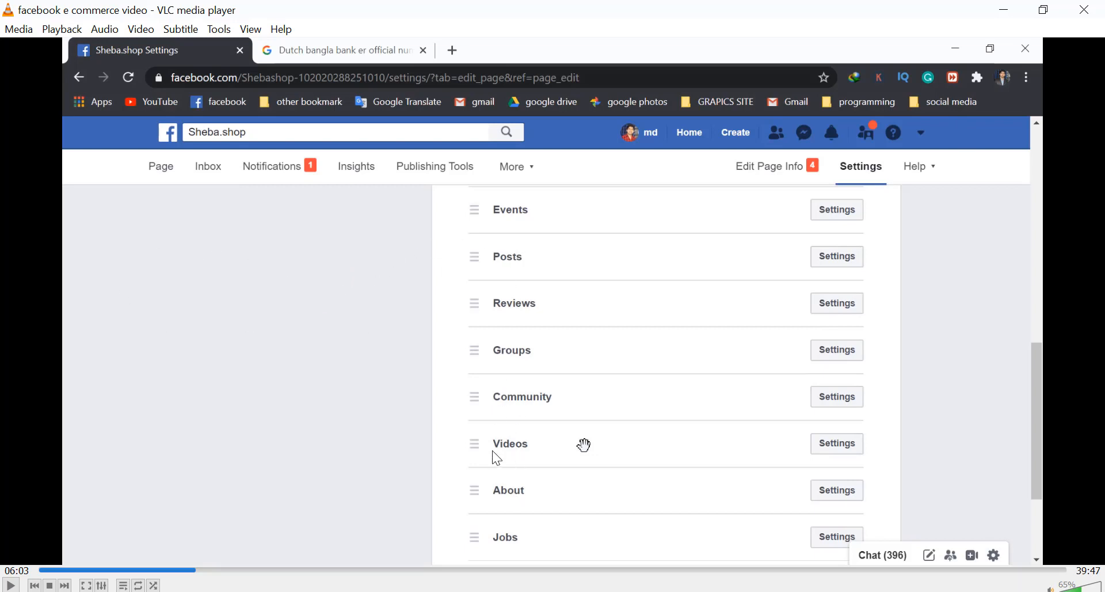
key(space)
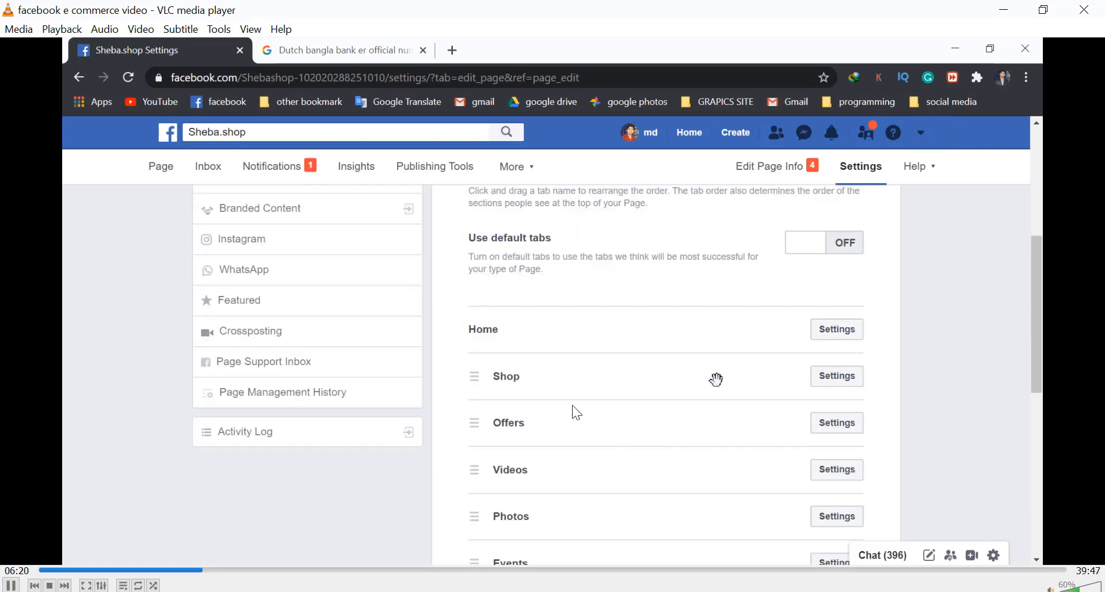
key(space)
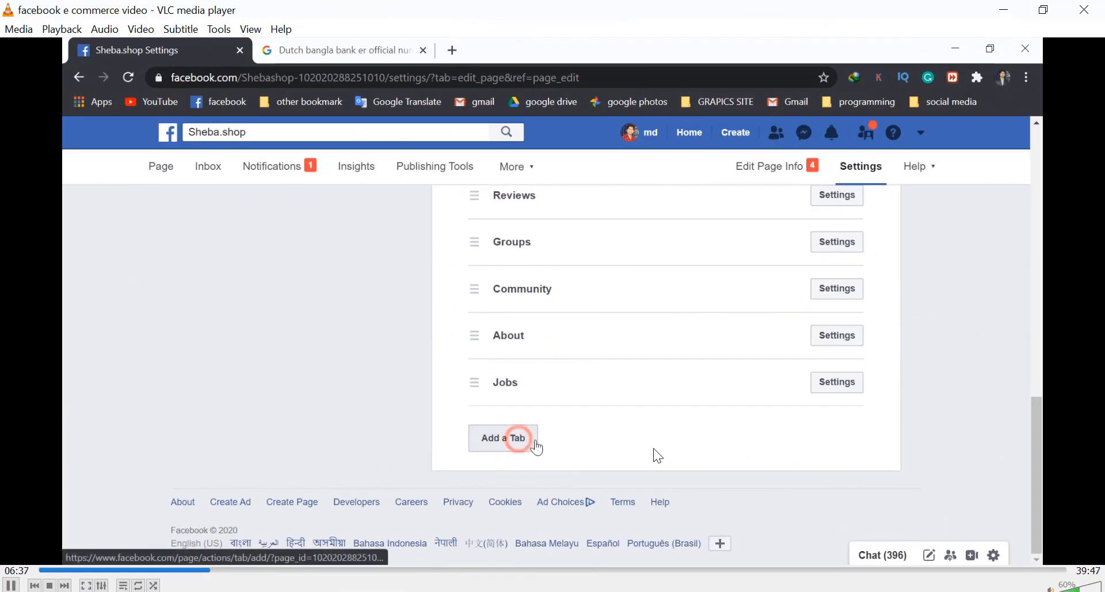
Skip ahead to the Use default tabs setting (07:03) and pause at its switch (07:10).
key(Right)
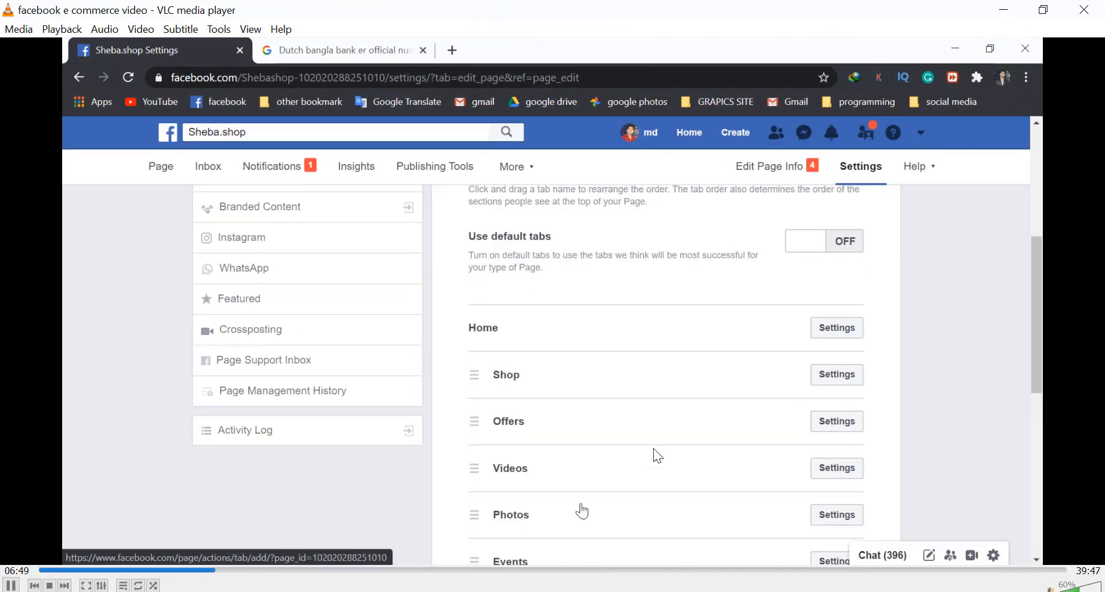
key(Right)
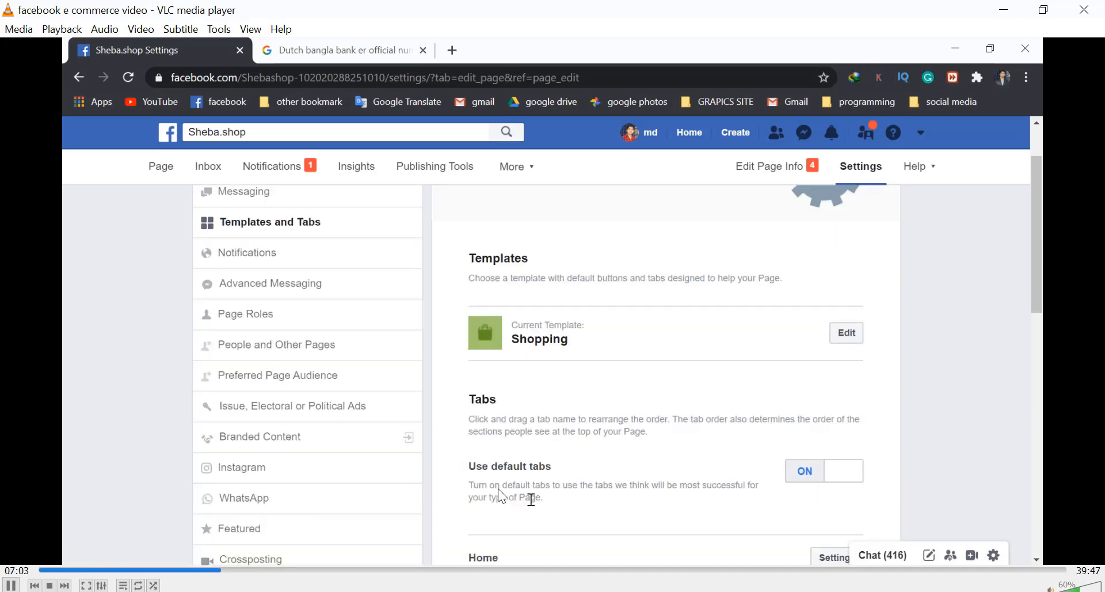
key(space)
key(space)
key(space)
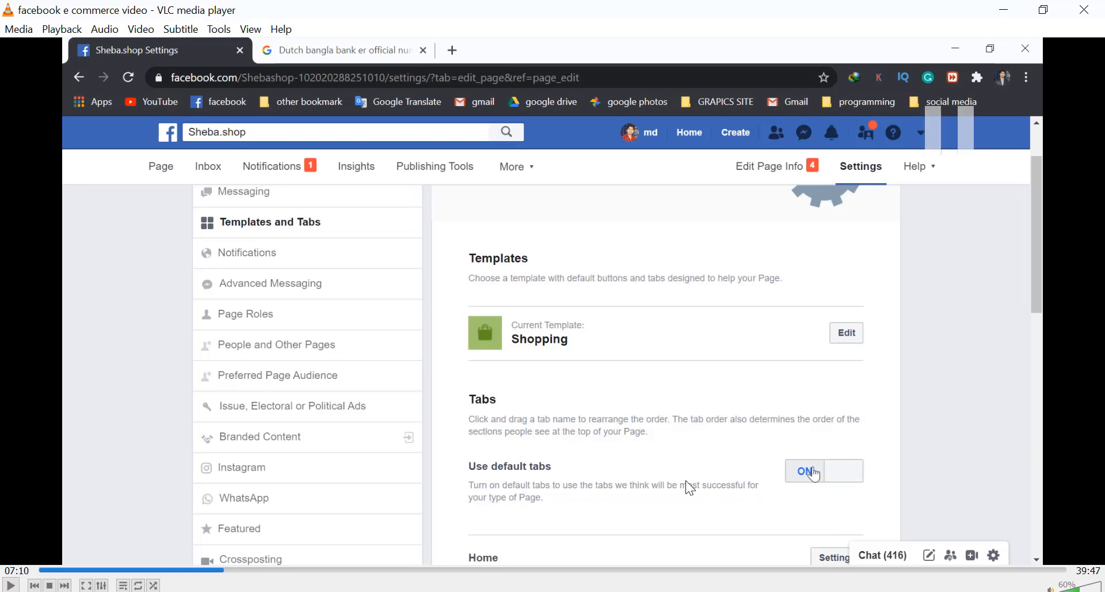
Play and skip through the general settings and page home, pausing at the Set Up Your Shop Section dialog (07:41).
key(space)
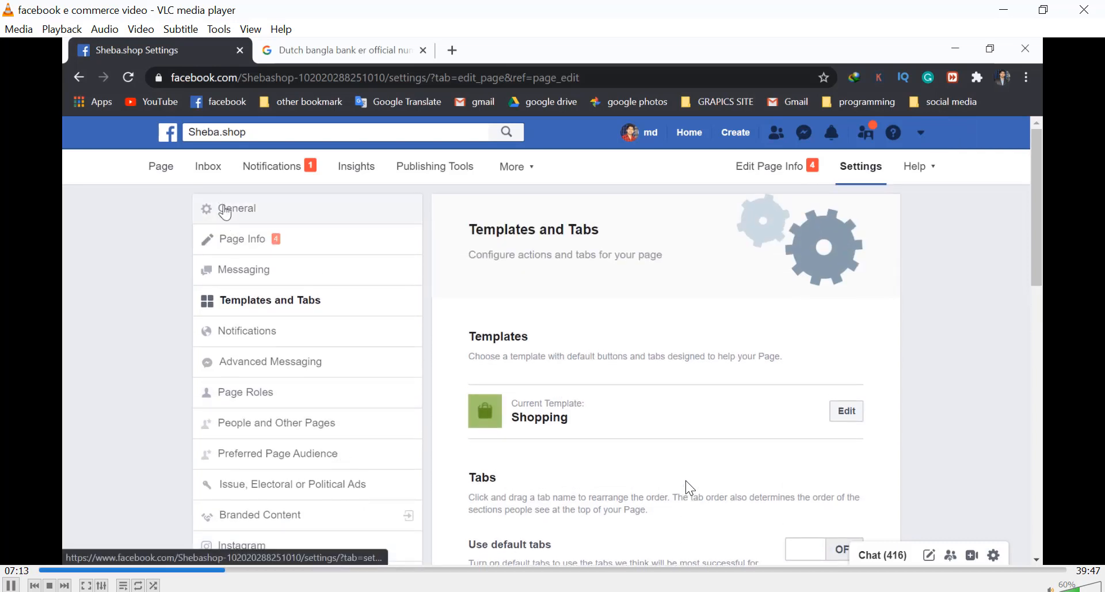
key(space)
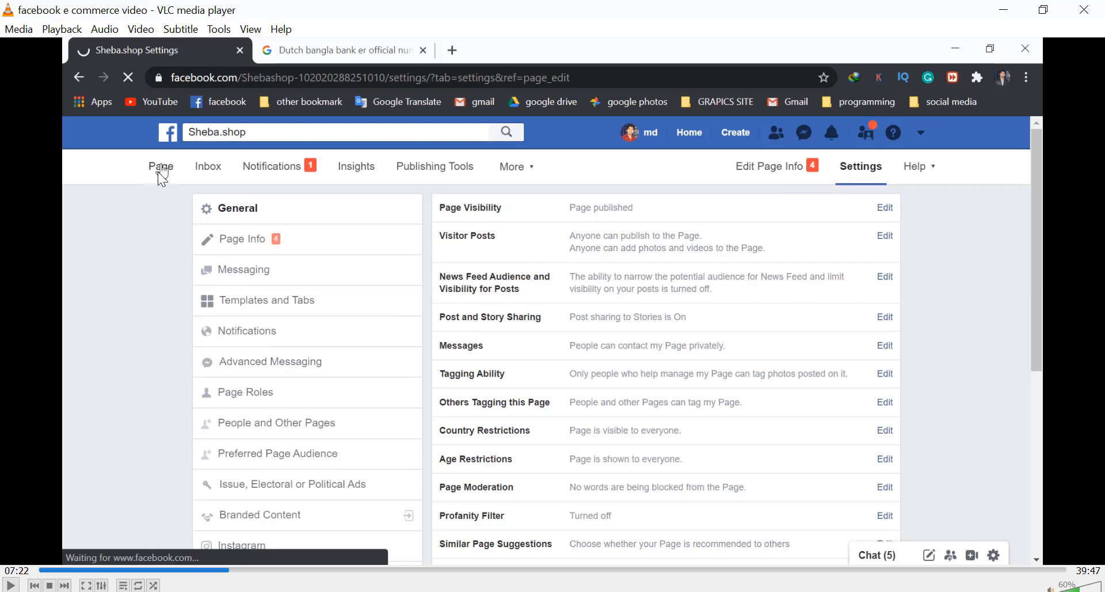
key(Right)
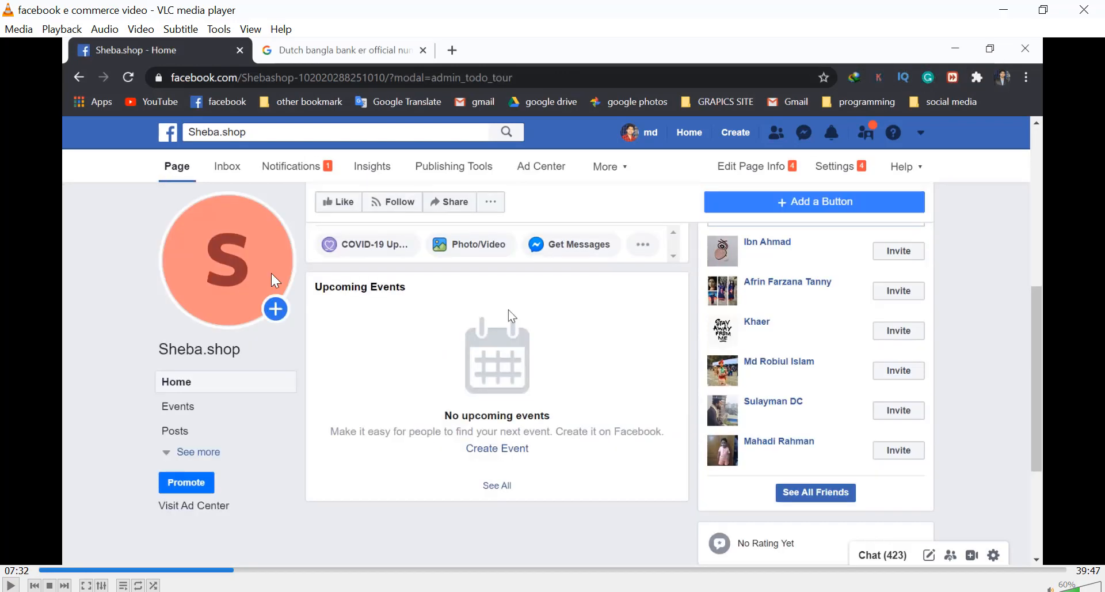
key(space)
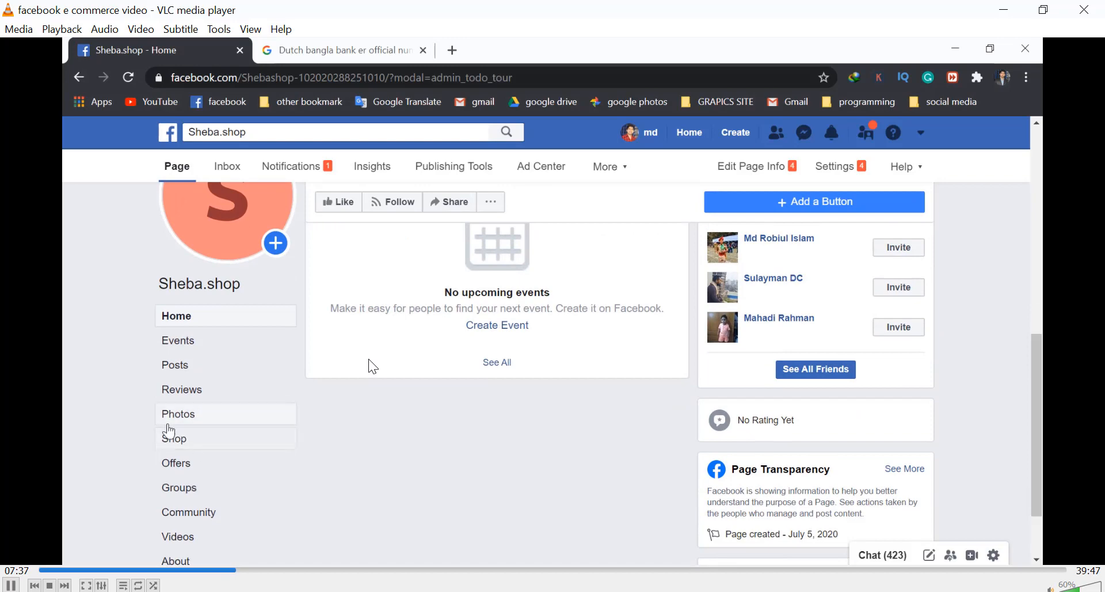
key(space)
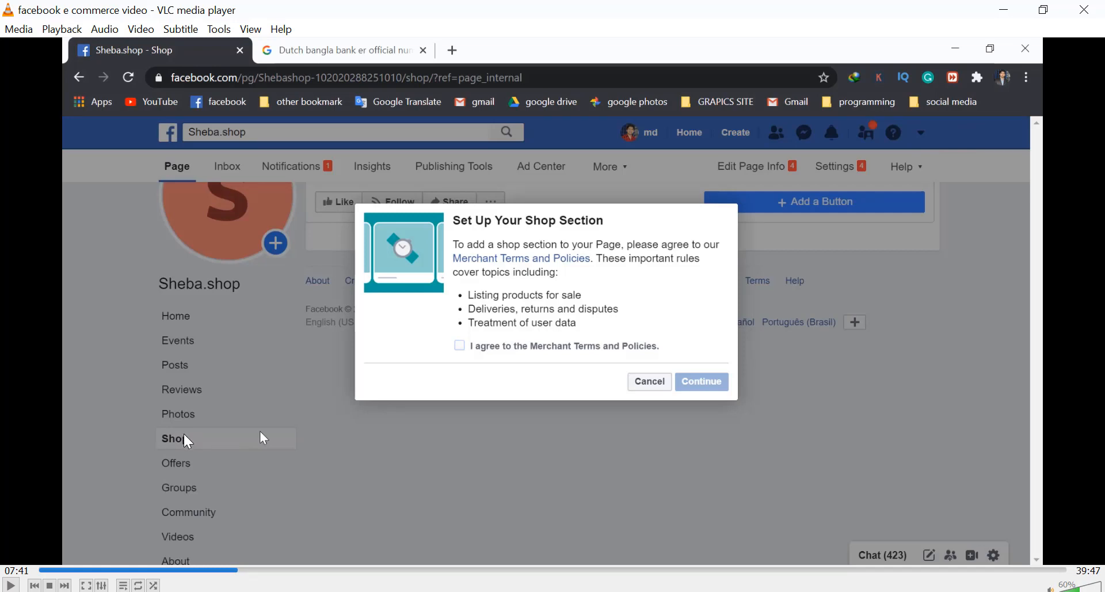
Play the acceptance of the Merchant Terms and Policies with short pauses, stopping at the Select Checkout Method dialog (07:53).
key(space)
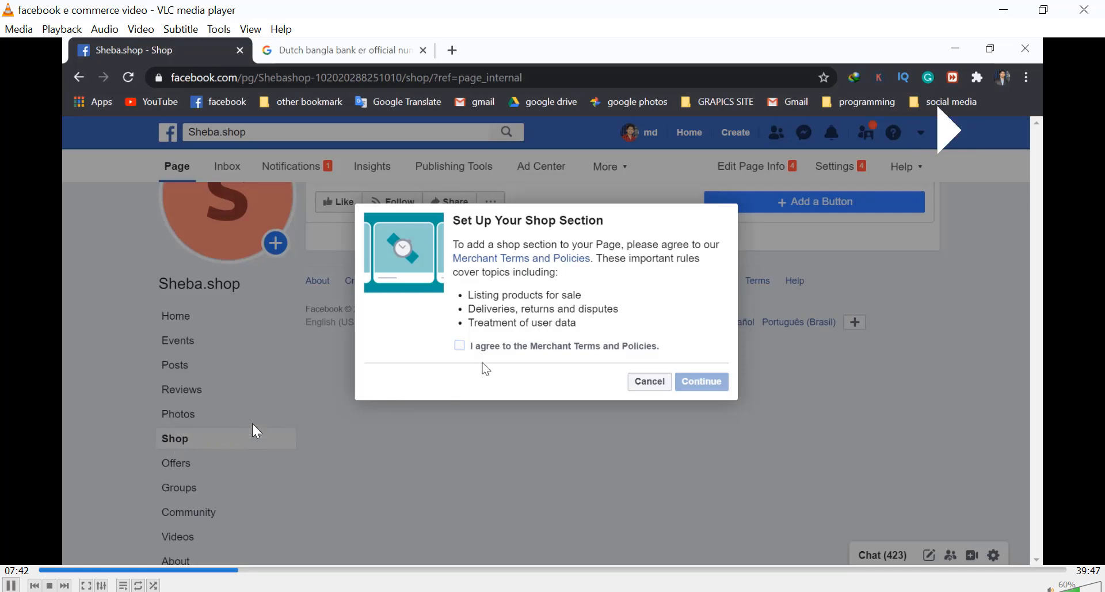
key(space)
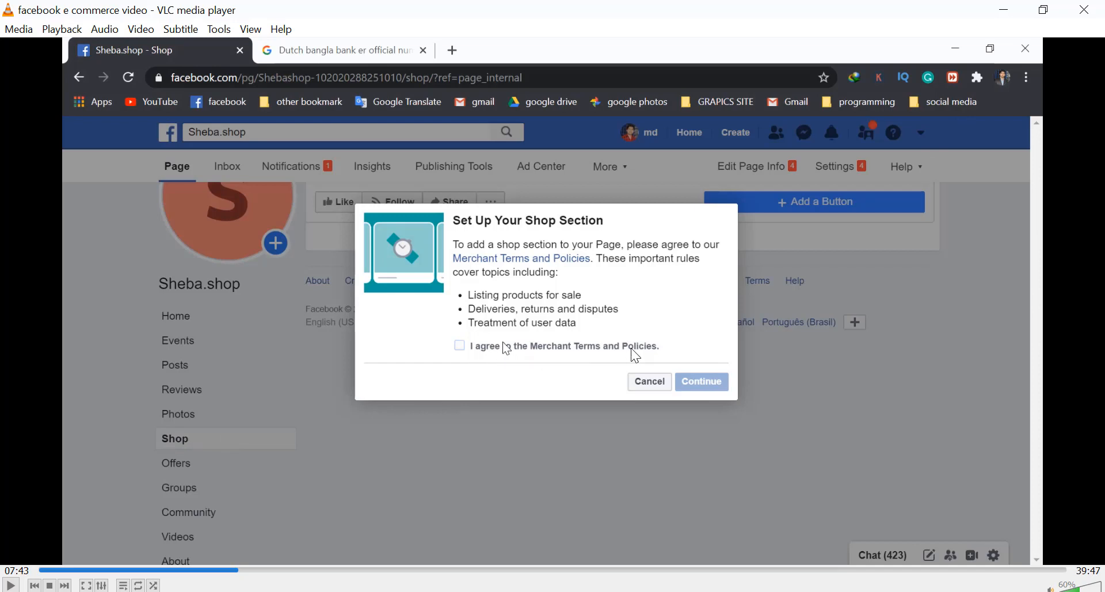
key(space)
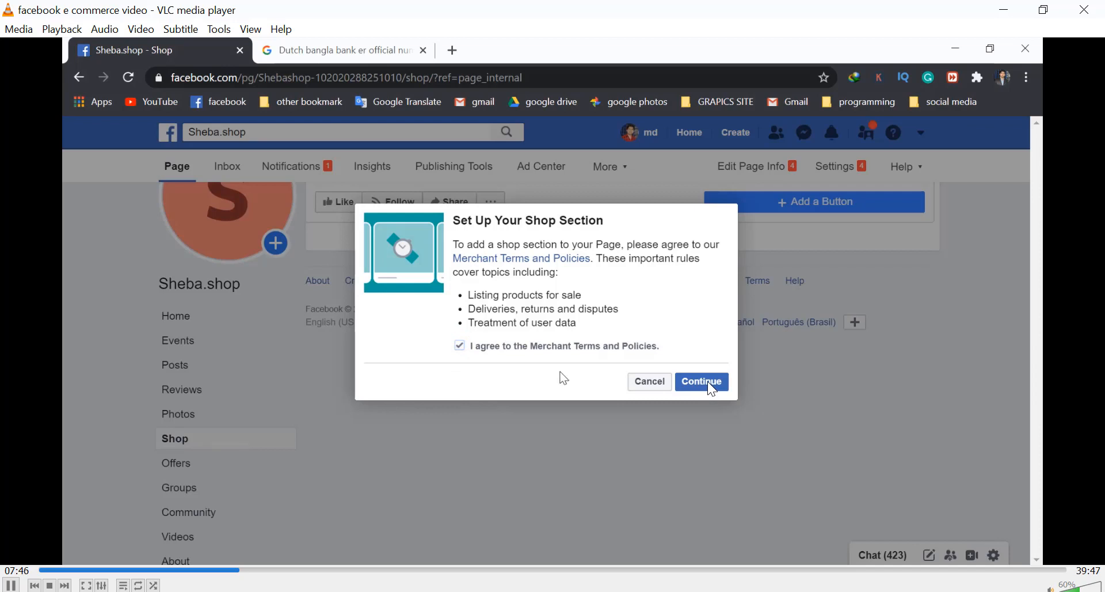
key(space)
key(space)
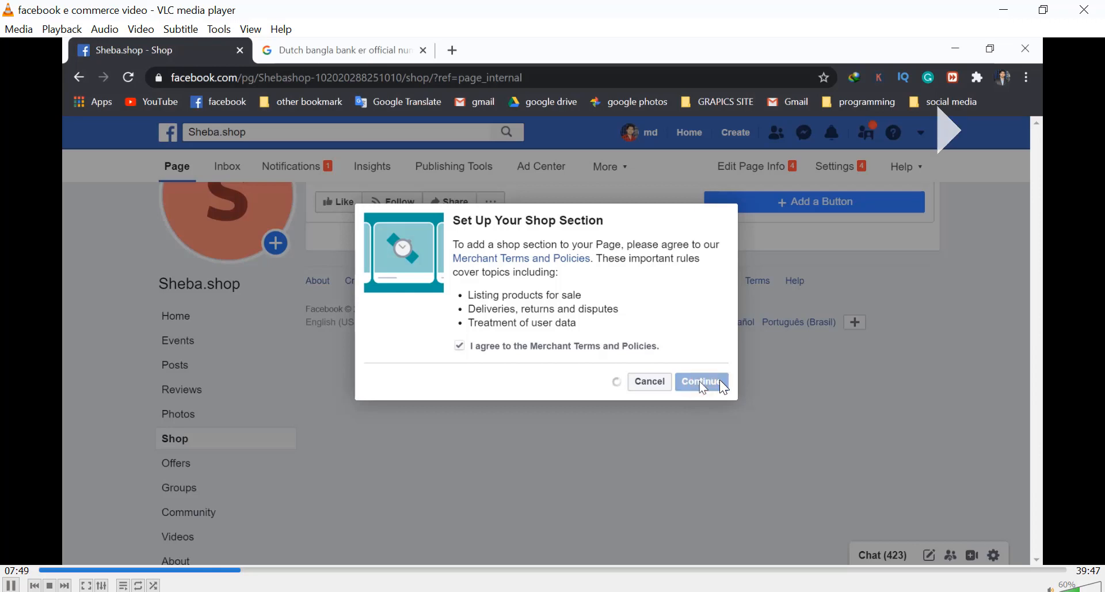
key(space)
key(space)
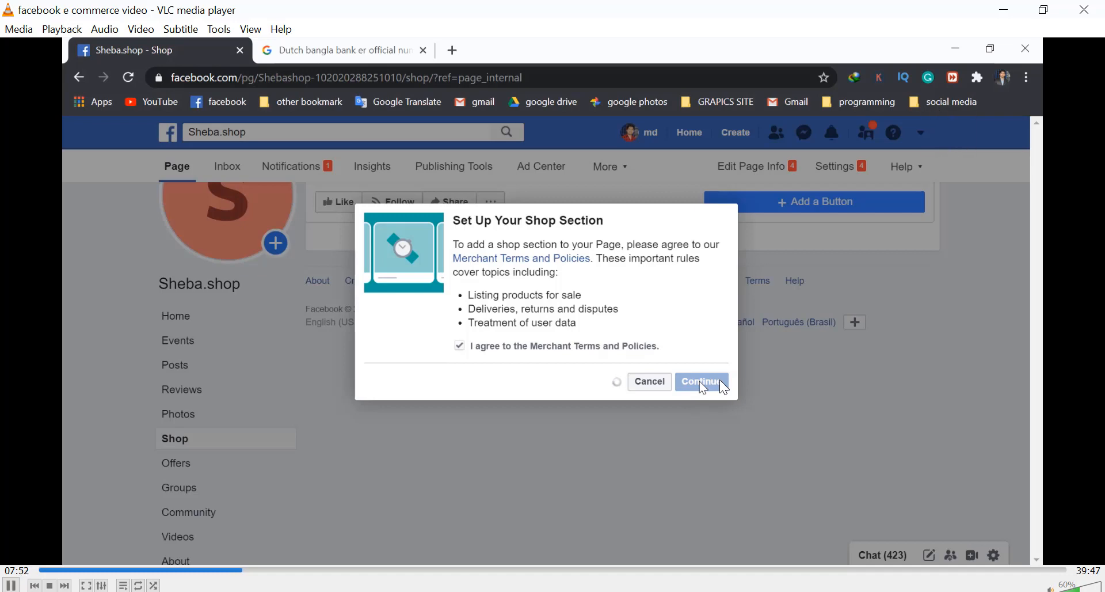
key(space)
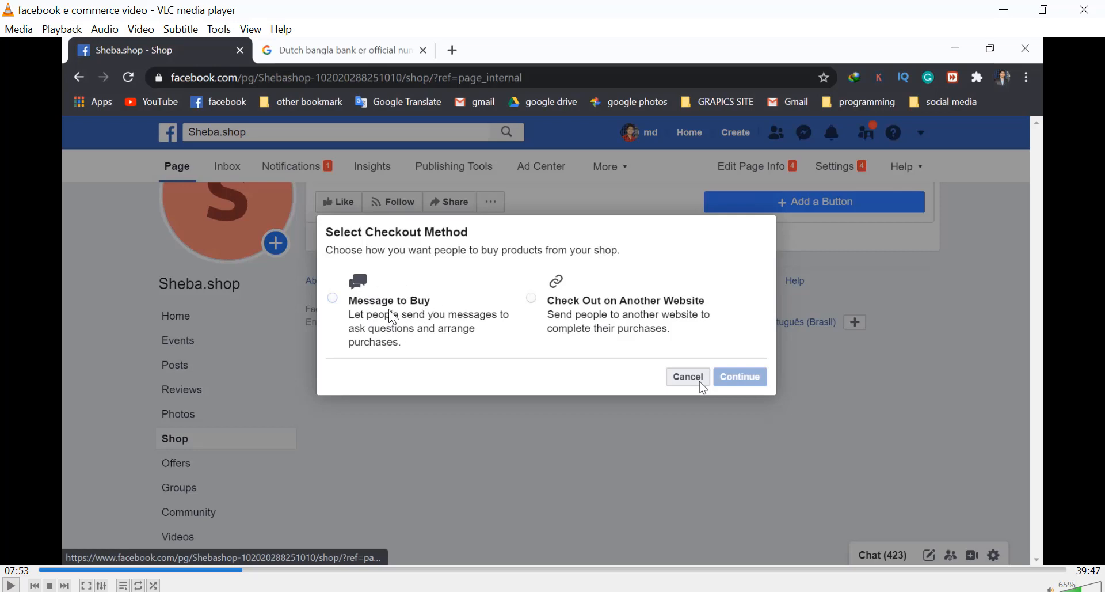
Play on to the shop currency setup with Bangladeshi Taka and pause at saving it (08:04).
key(space)
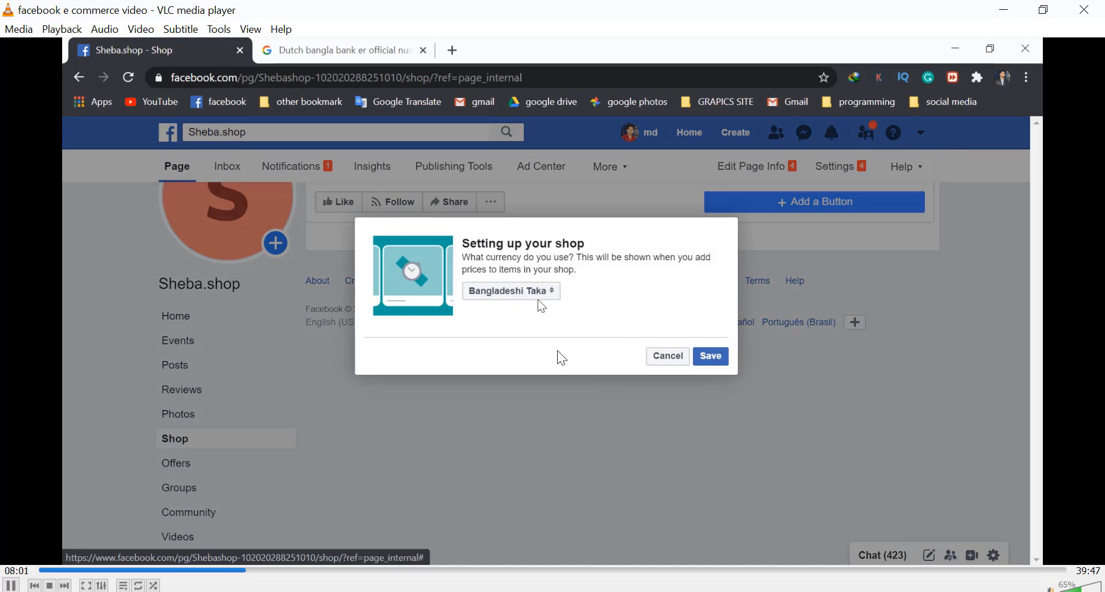
key(space)
key(space)
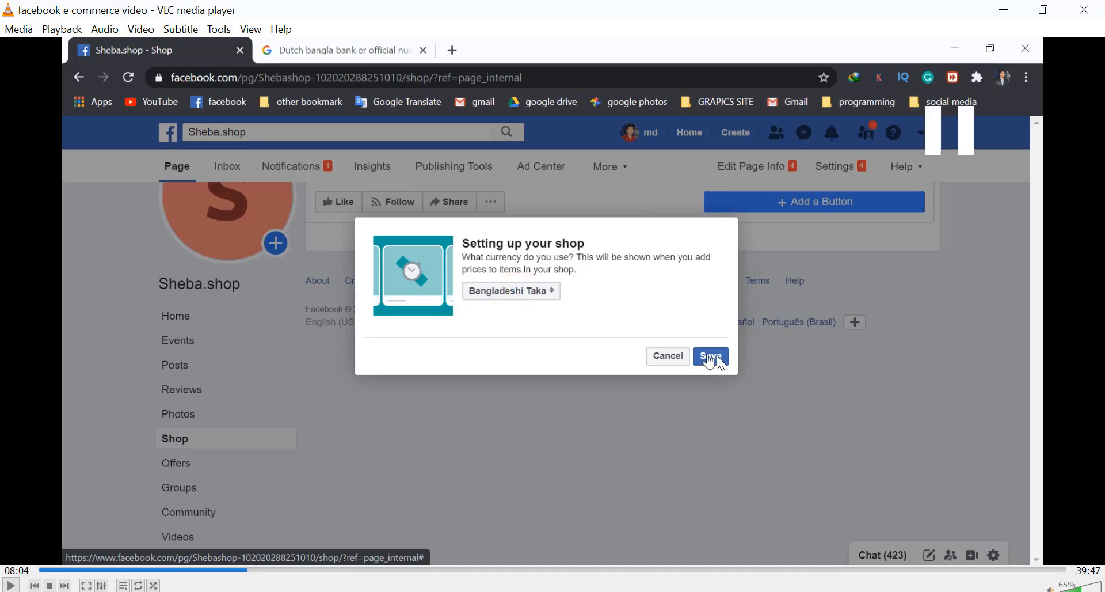
Resume playback, skip ahead to 08:27, and jump back to pause at the empty shop's Add Product option (08:19).
key(space)
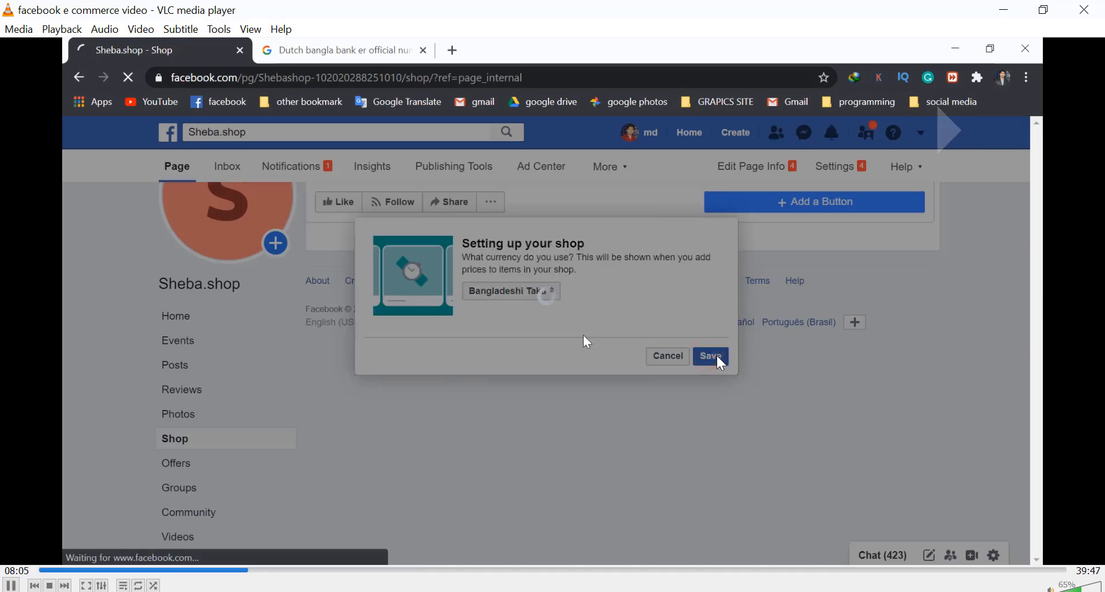
key(Right)
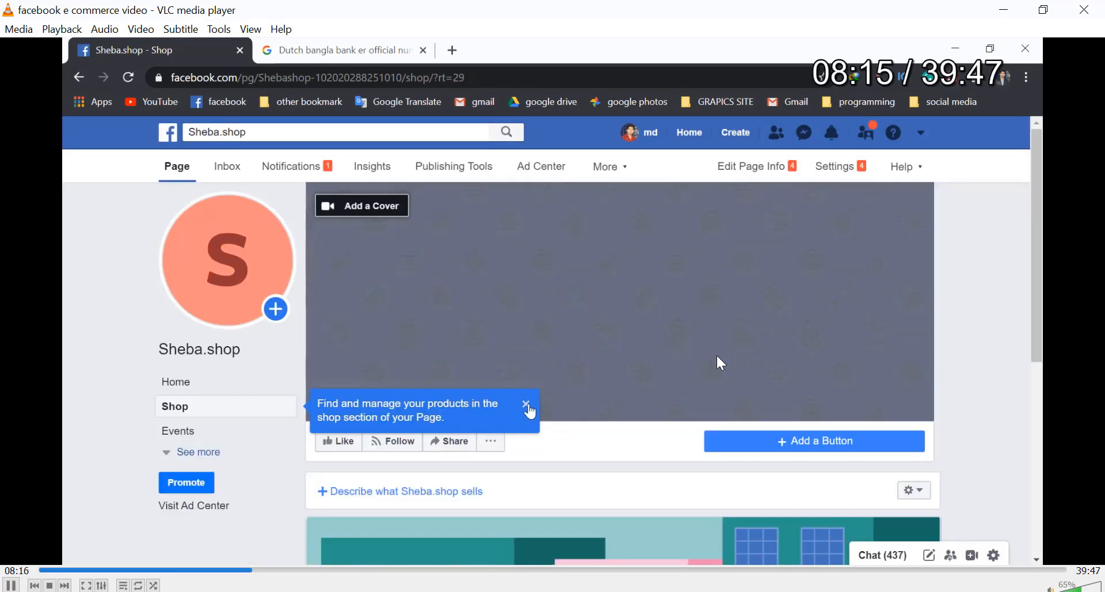
key(Right)
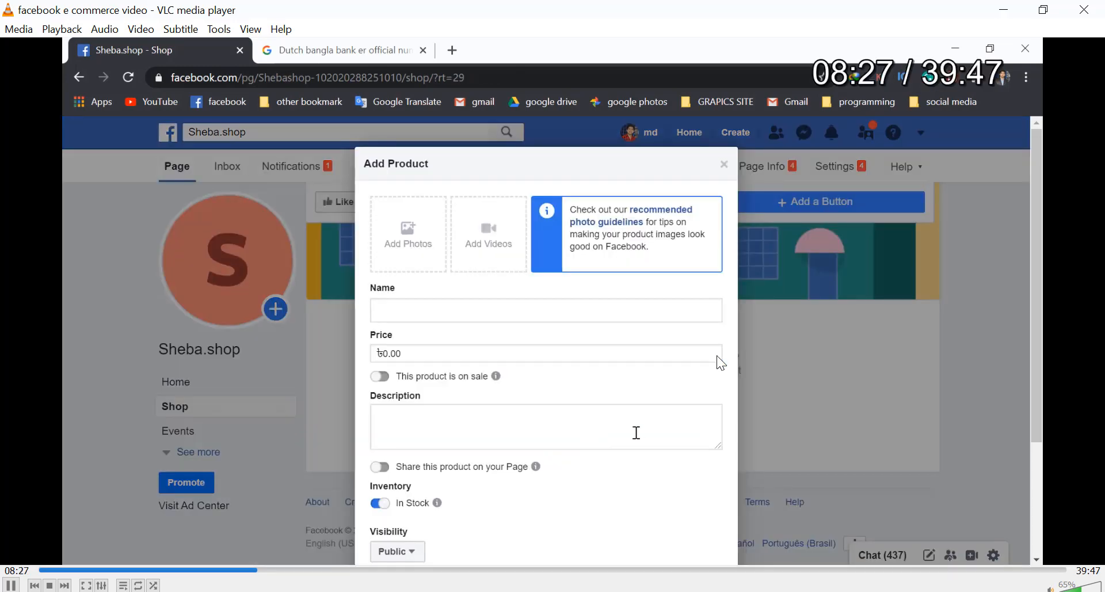
key(Left)
key(space)
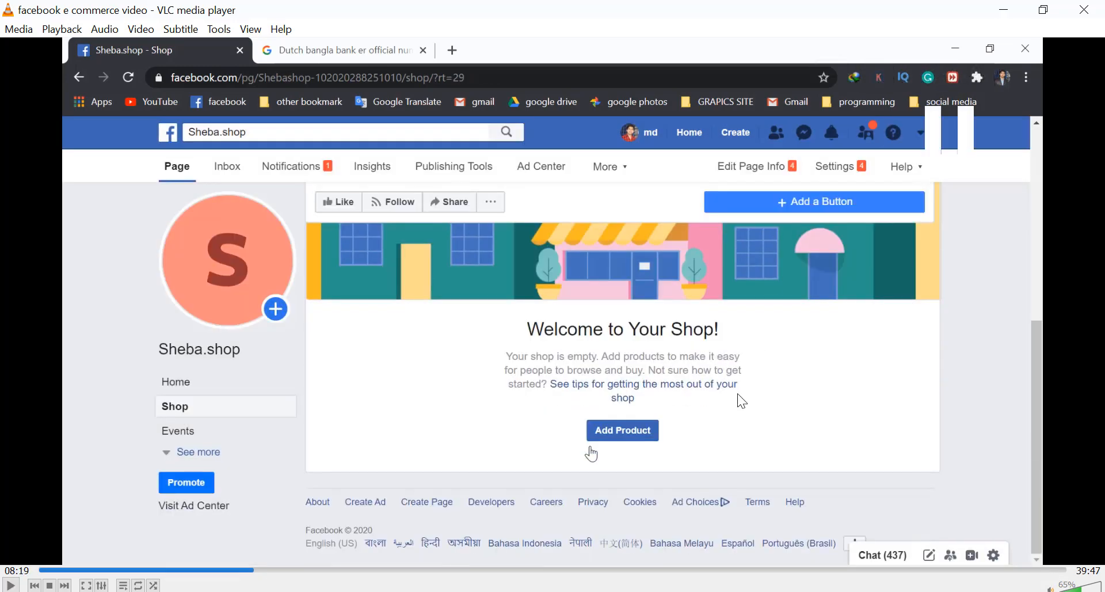
Play the Add Product form part with pauses up to 08:30, and skip ahead to the Select Photo window (08:43).
key(space)
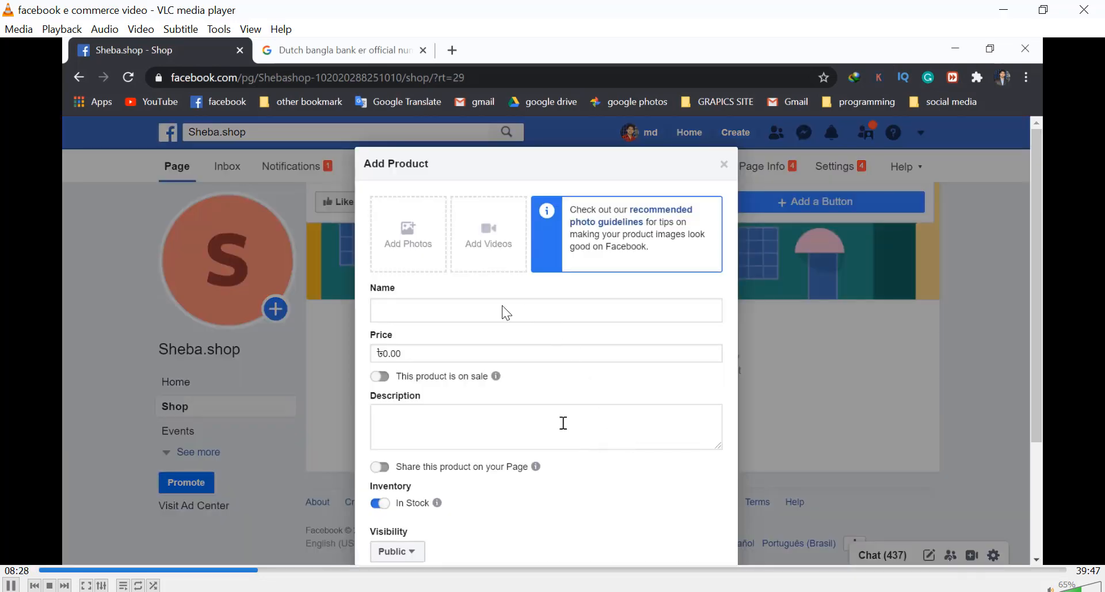
key(space)
key(space)
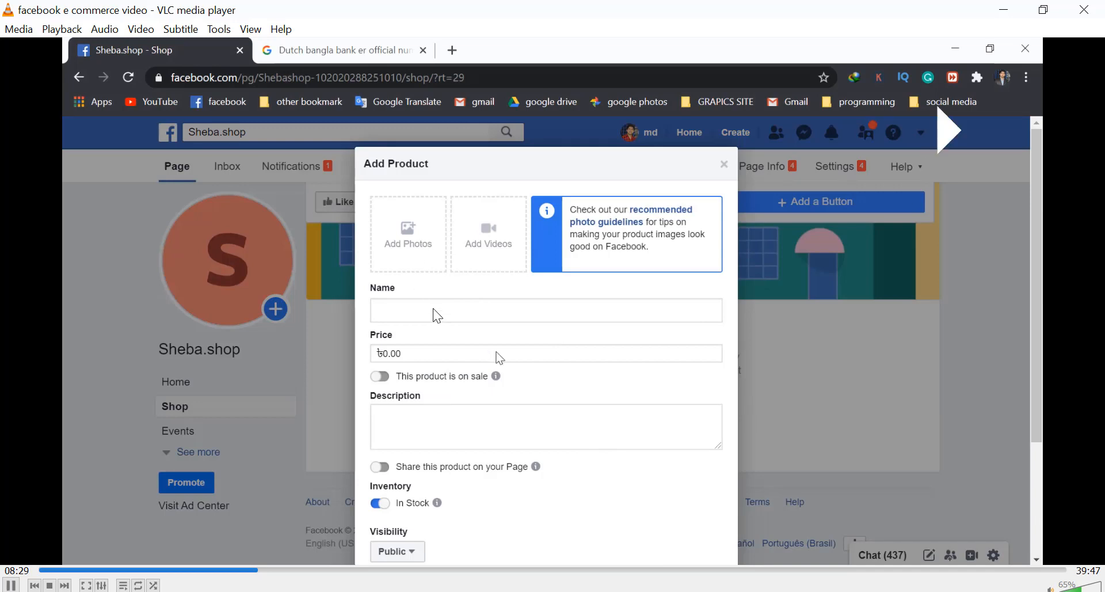
key(space)
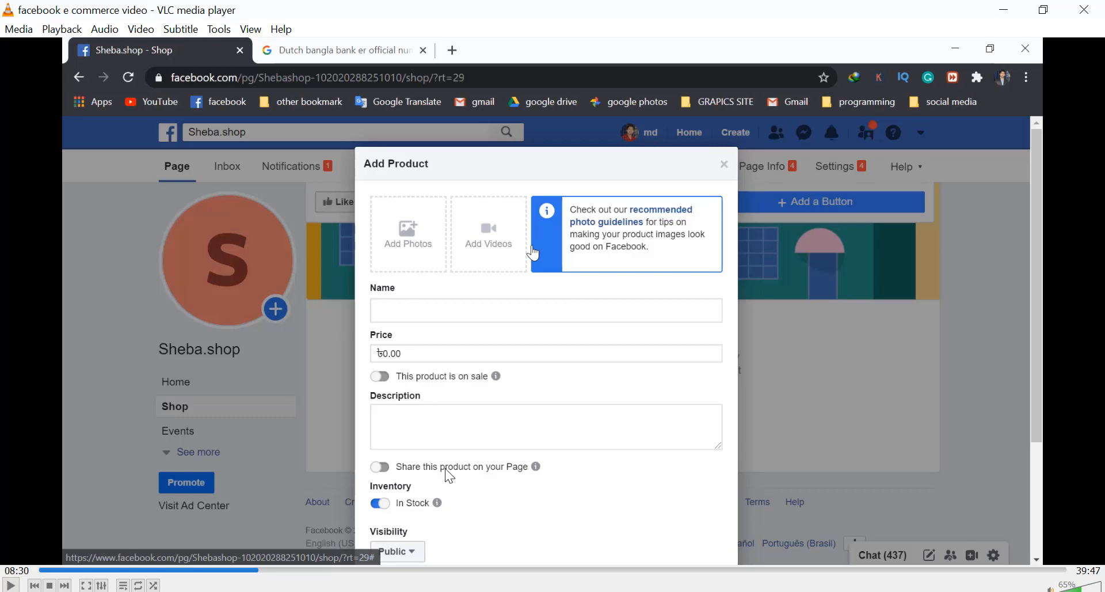
key(space)
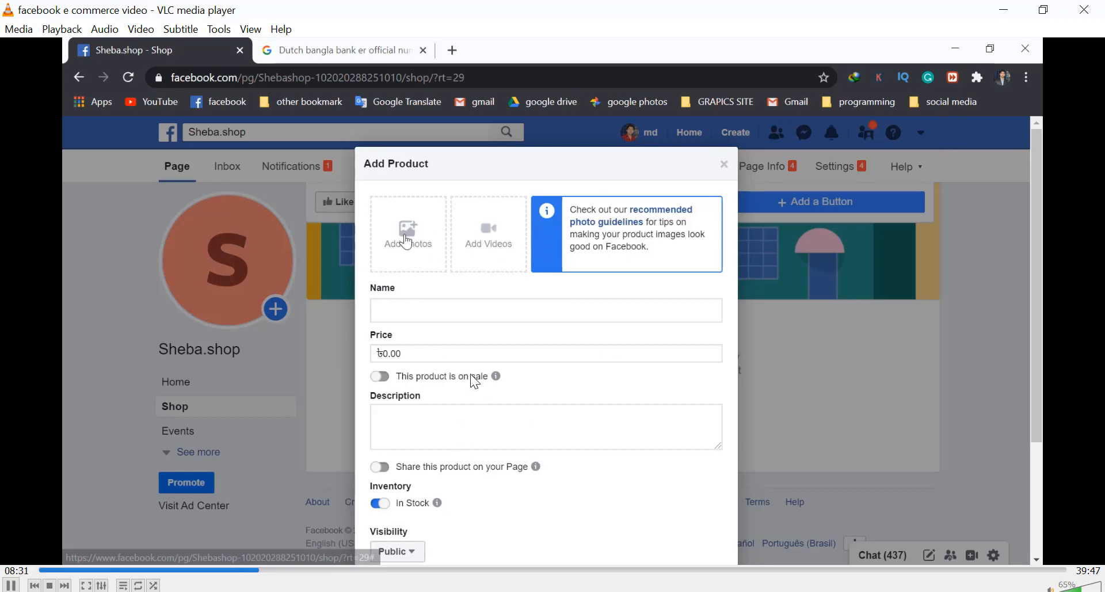
key(Right)
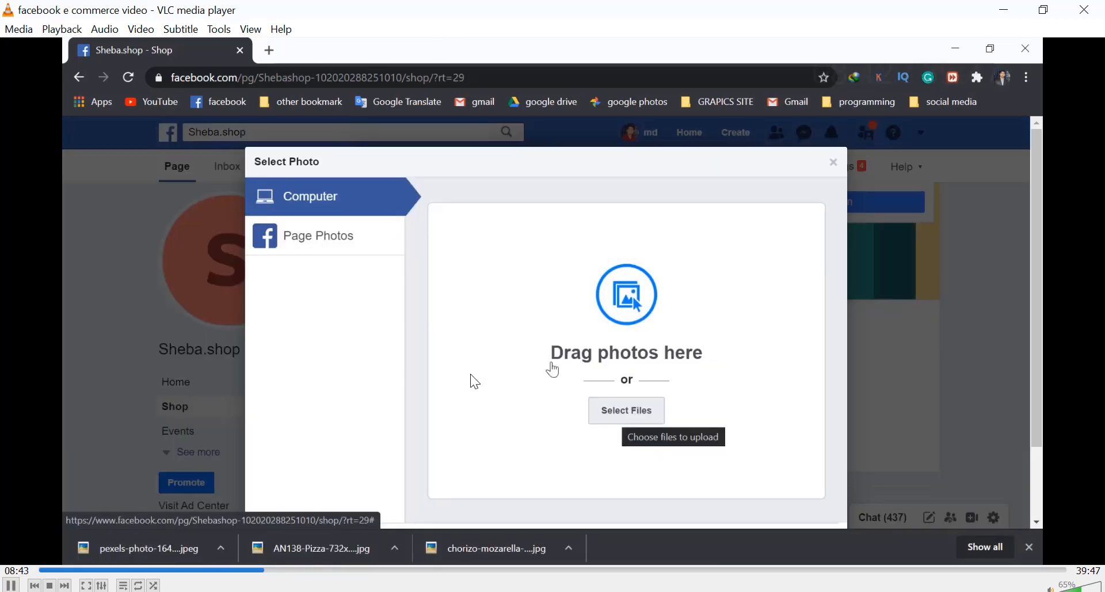
Play the Select Photo window part with pauses, and skip ahead to the Add Product form with both photos (09:07).
key(space)
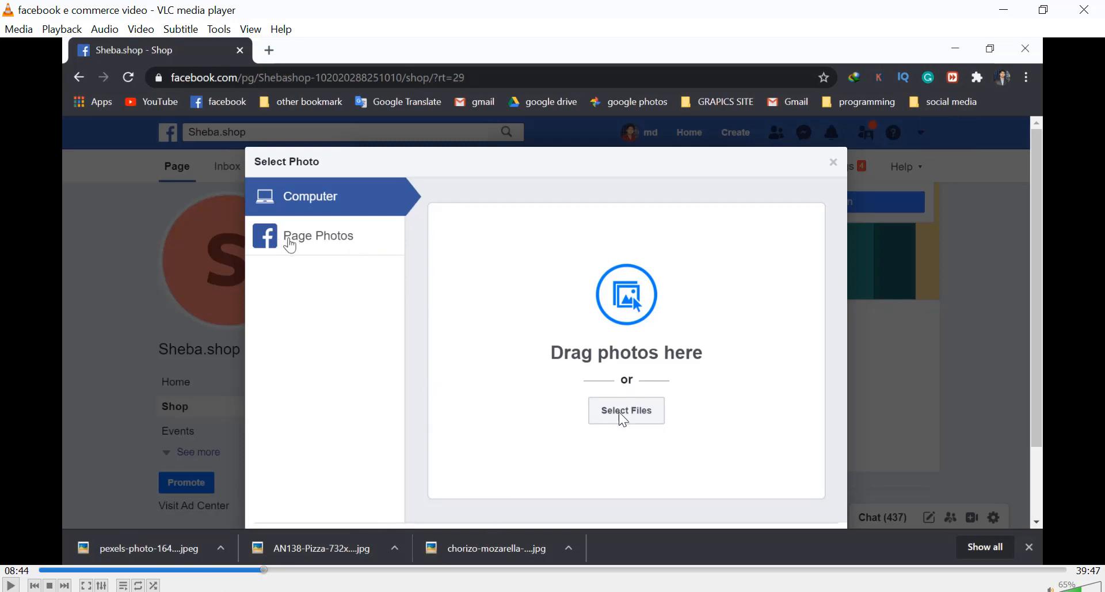
key(space)
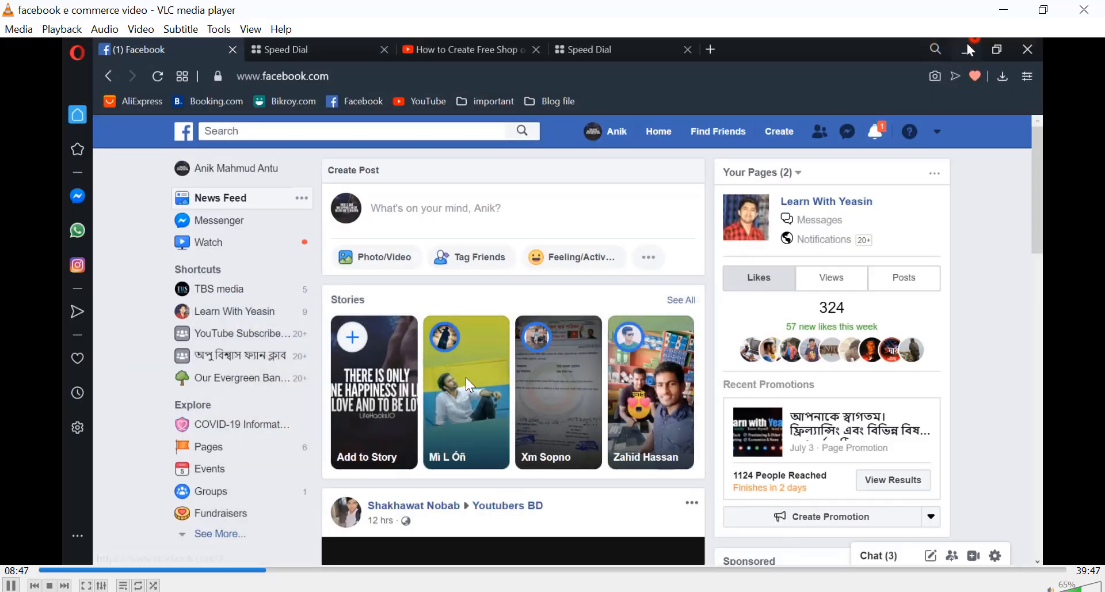
key(space)
key(Right)
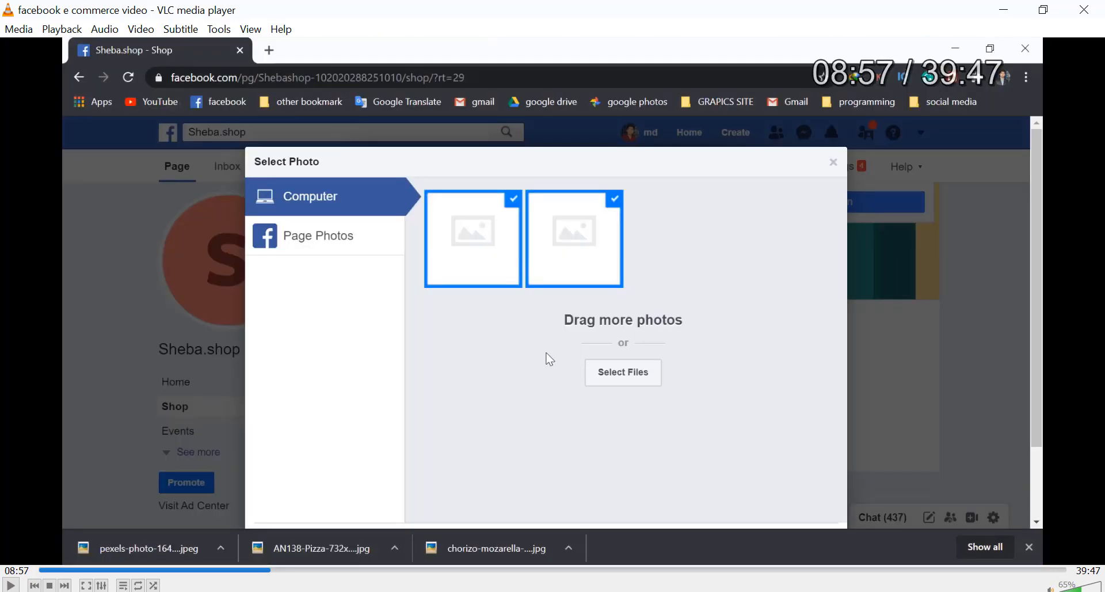
key(Right)
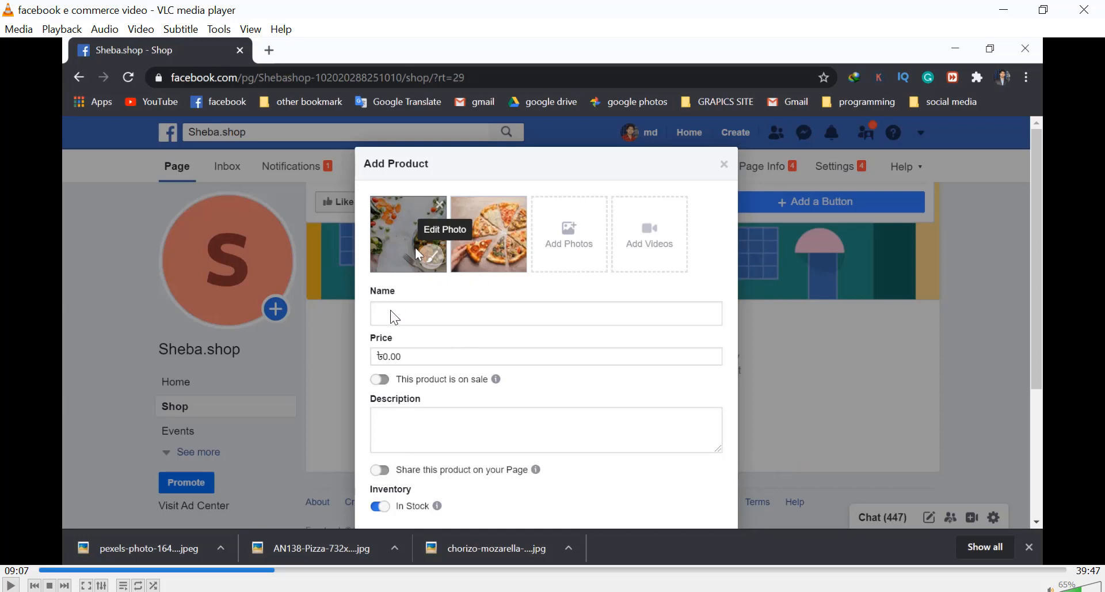
Resume playback, skip ahead past the product name entry, and pause at the Price field (09:45).
key(space)
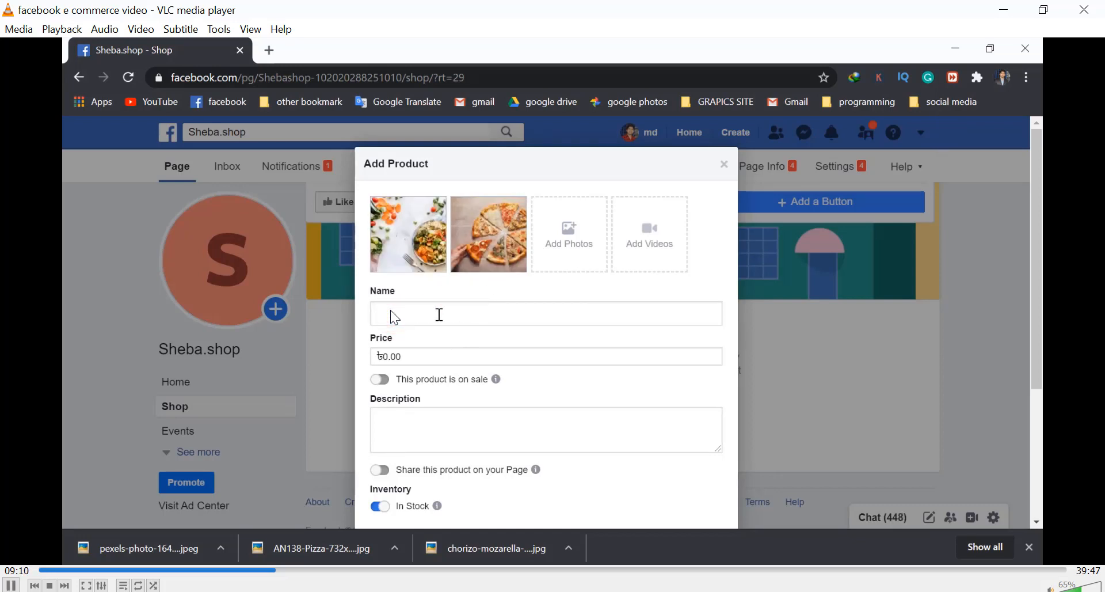
key(Right)
key(Right)
key(Right)
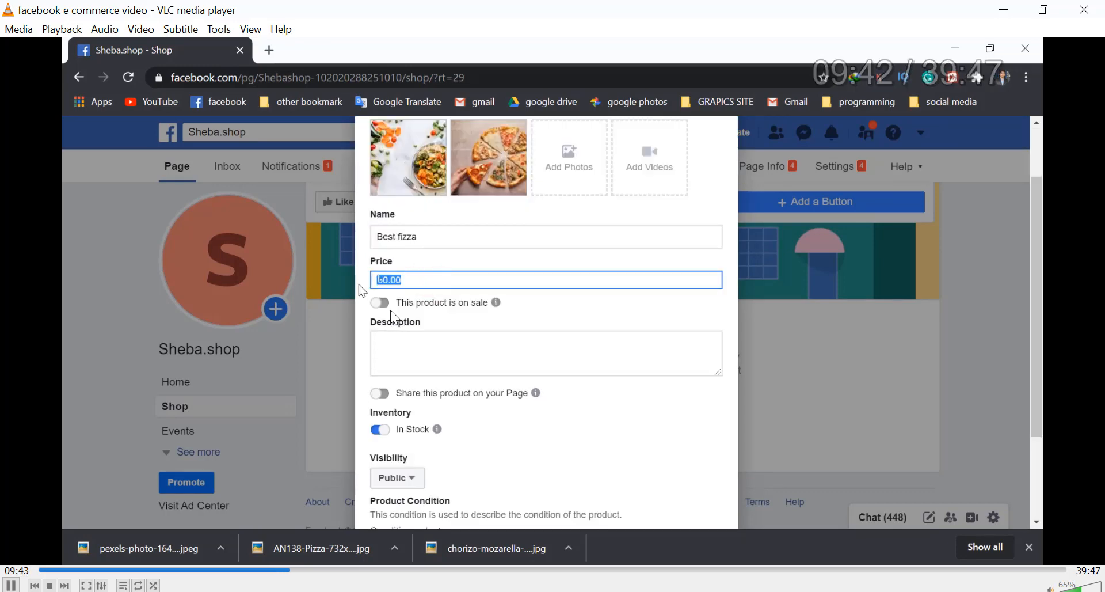
key(space)
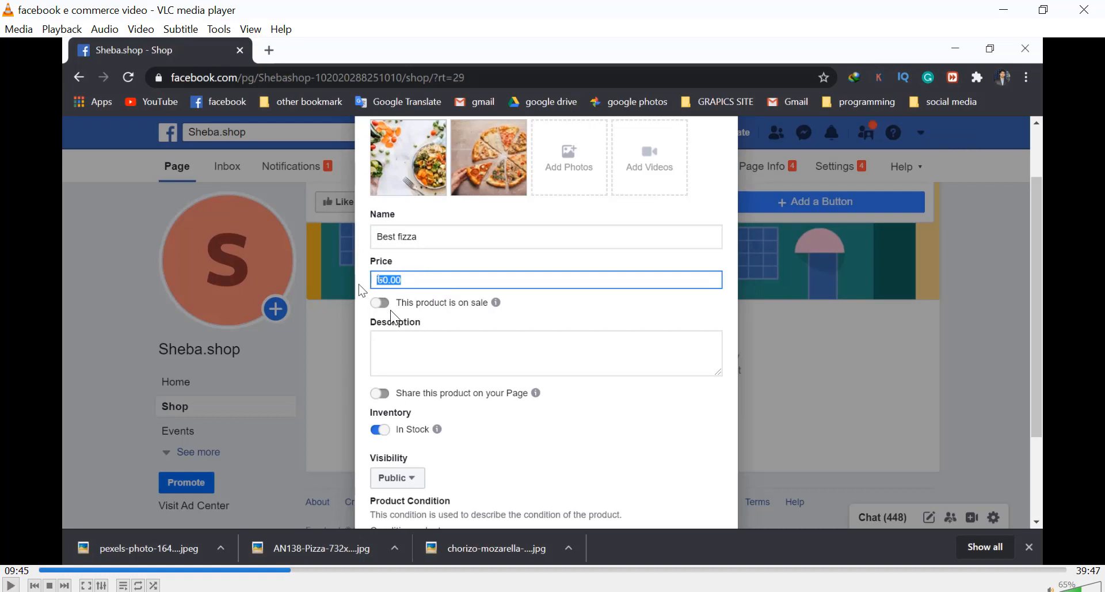
Skip ahead through the price entry to the Description field, and pause while the description is being written (10:33).
key(space)
key(Right)
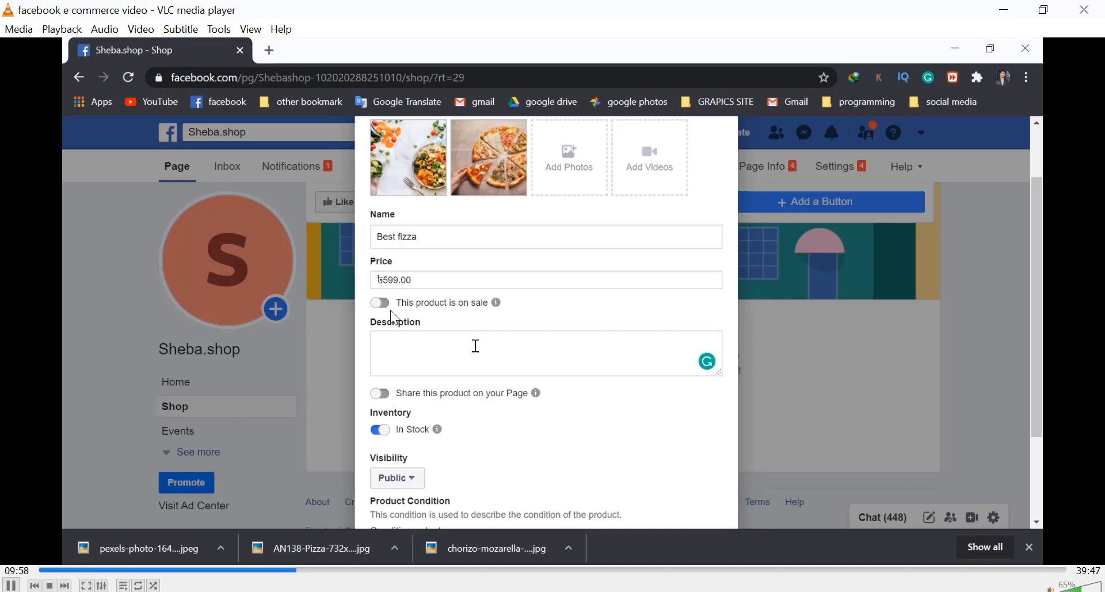
key(space)
key(space)
key(Right)
key(Right)
key(Right)
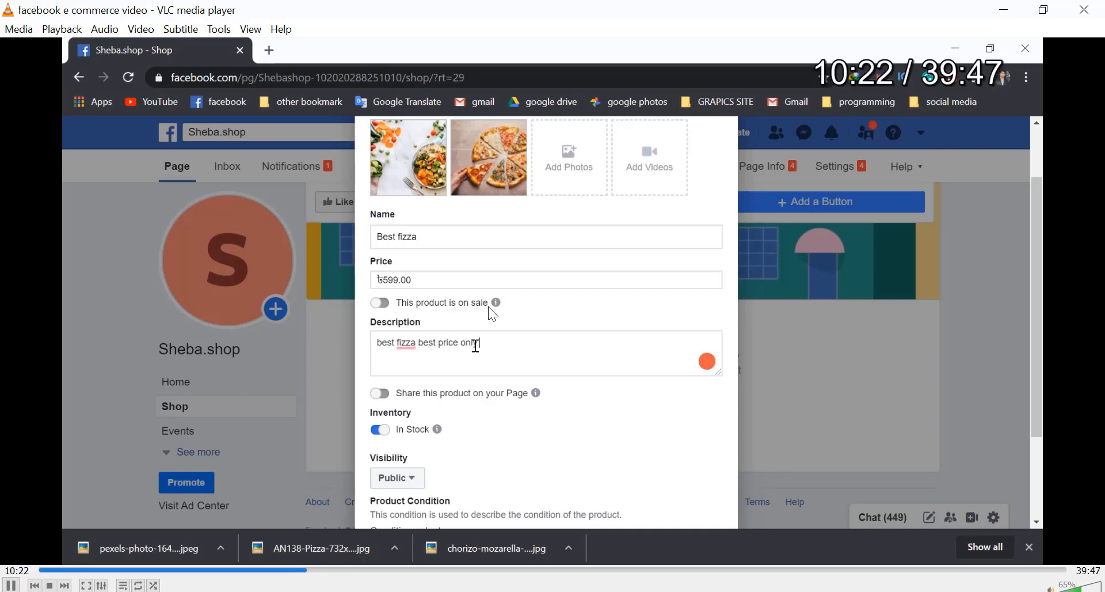
key(space)
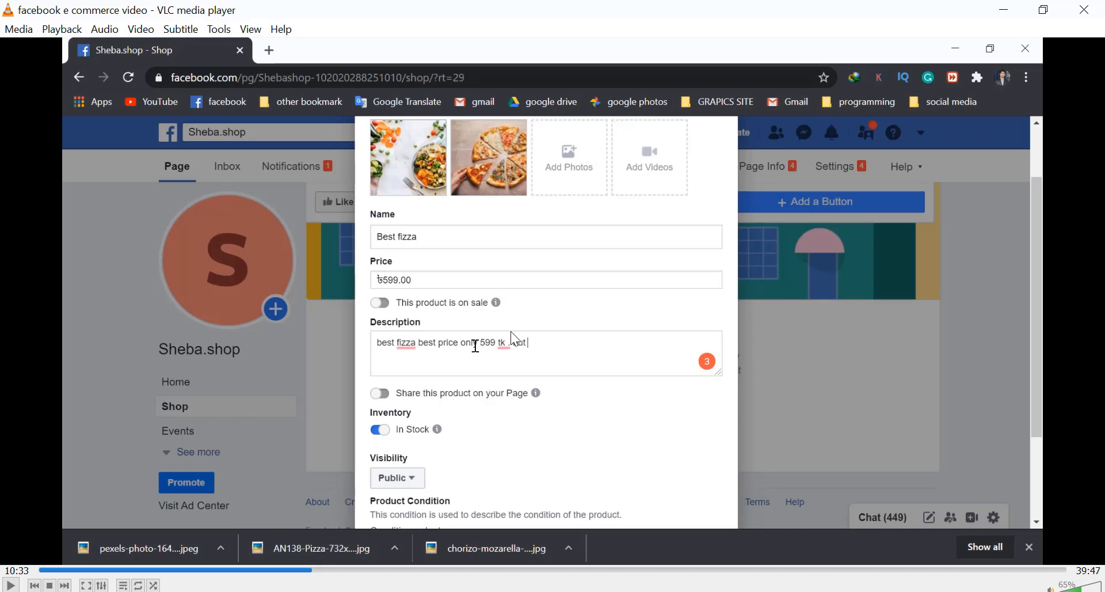
Resume playback and skip through the rest of the description entry to the Sale Price field (12:24).
key(space)
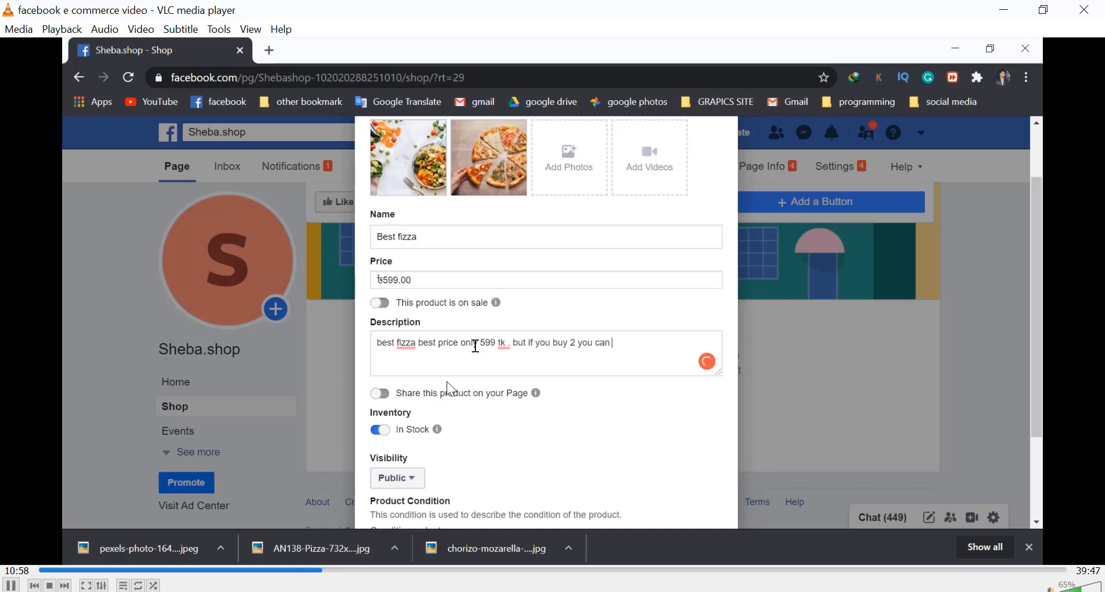
key(Right)
key(Right)
key(Right)
key(Right)
key(Right)
key(Right)
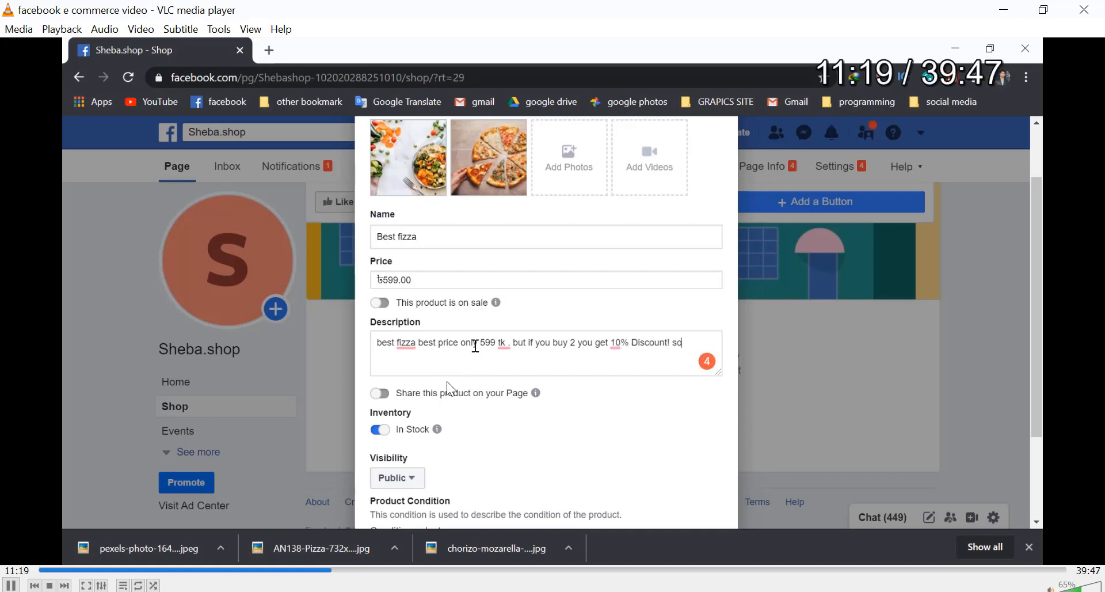
key(Right)
key(Right)
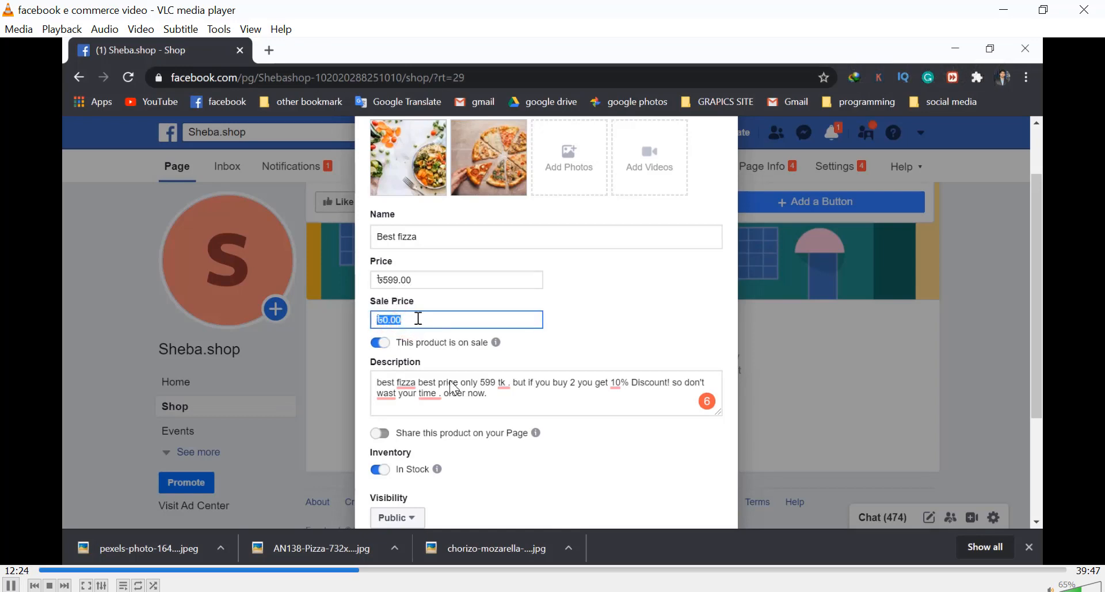
Jump back to the on-sale switch (12:18), replay the Sale Price part, and skip ahead to pause at the Visibility options (12:45).
key(Left)
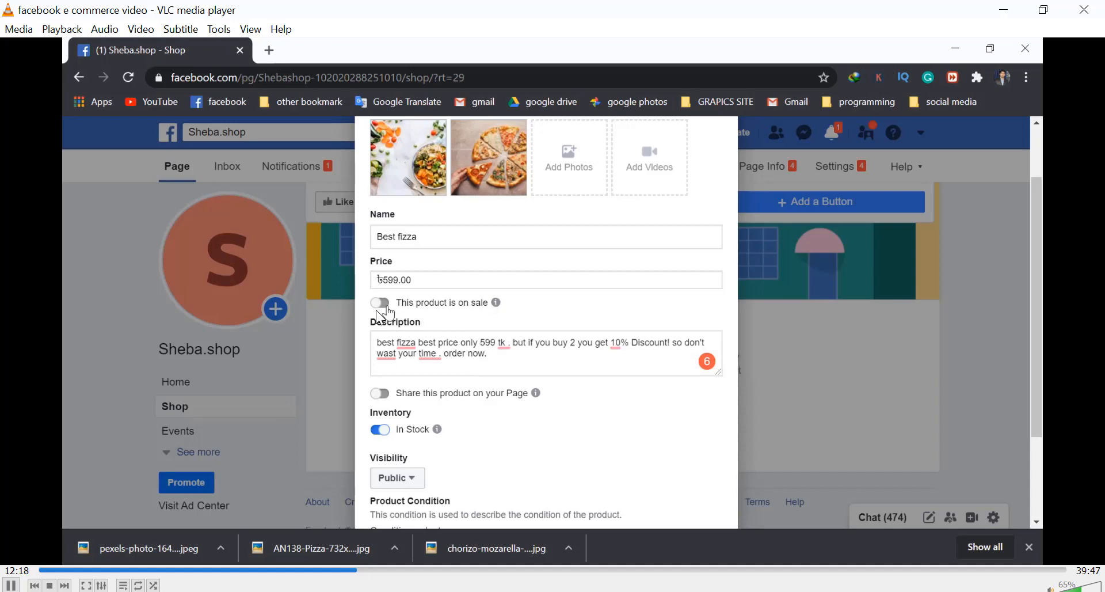
key(Right)
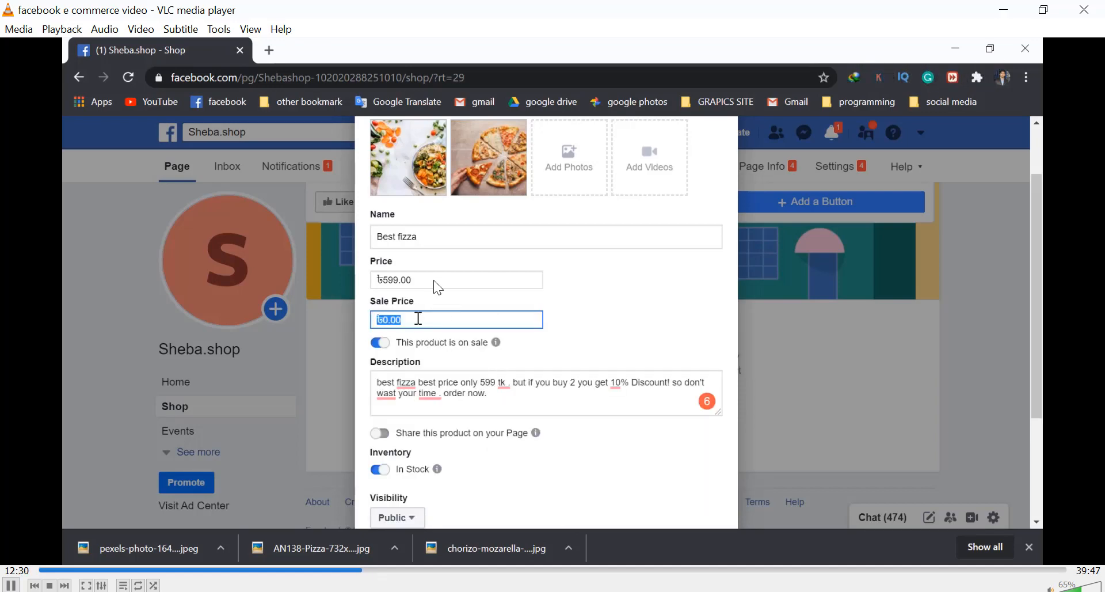
key(space)
key(space)
key(Right)
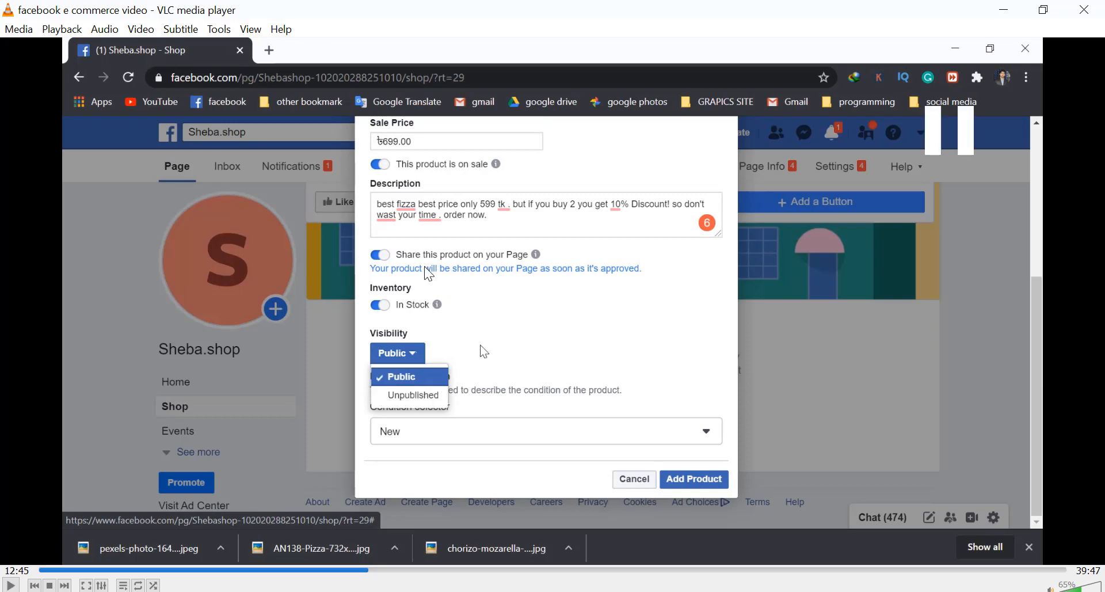
key(space)
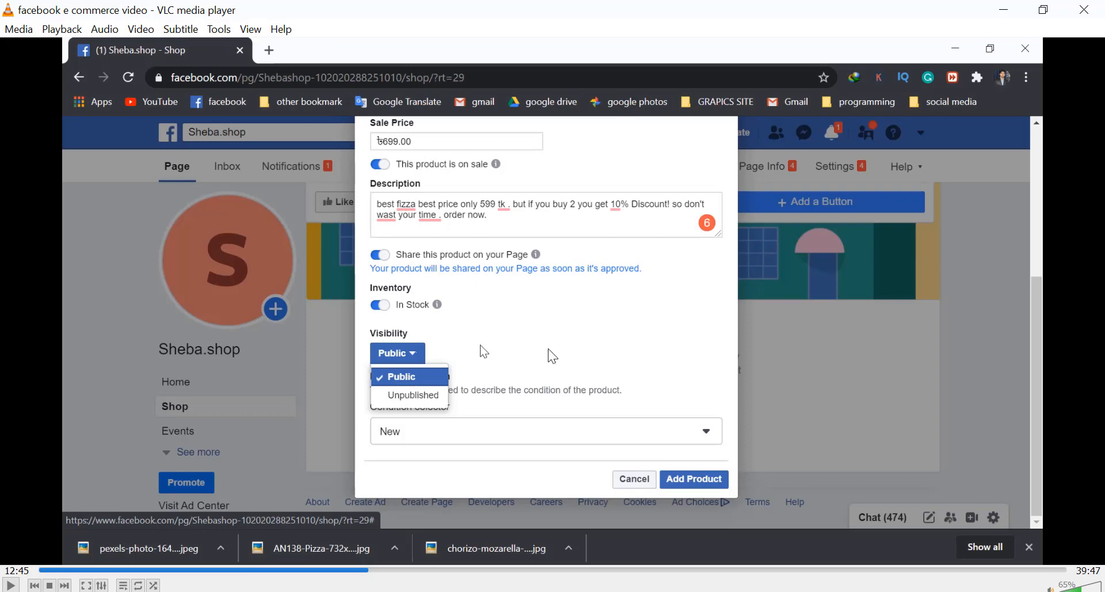
Play on to the product condition choices (12:58), and skip ahead to pause at the Sale Price field (13:23).
key(space)
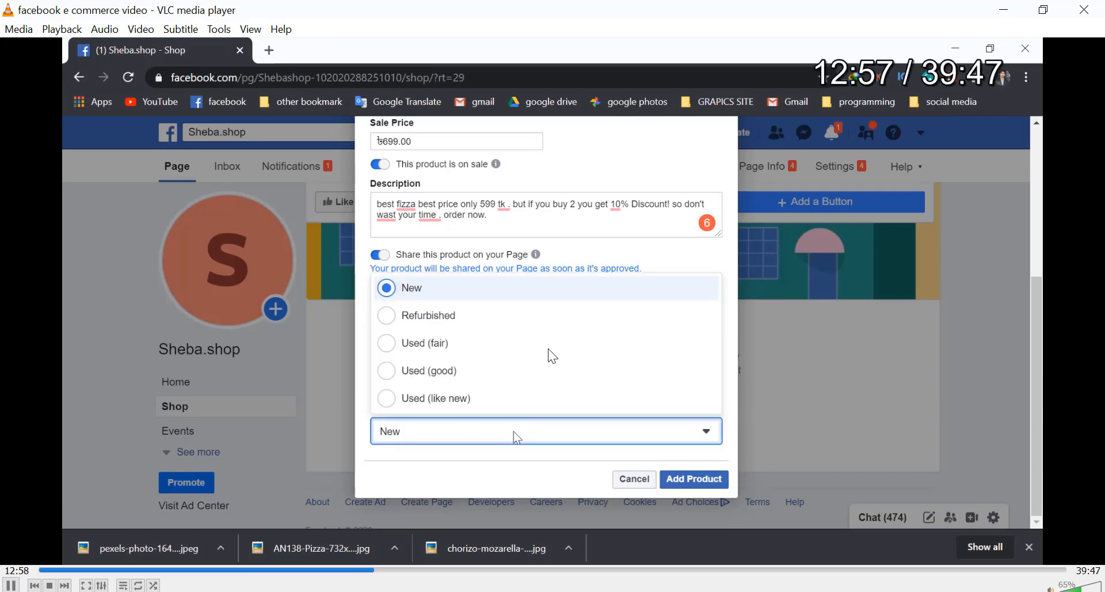
key(space)
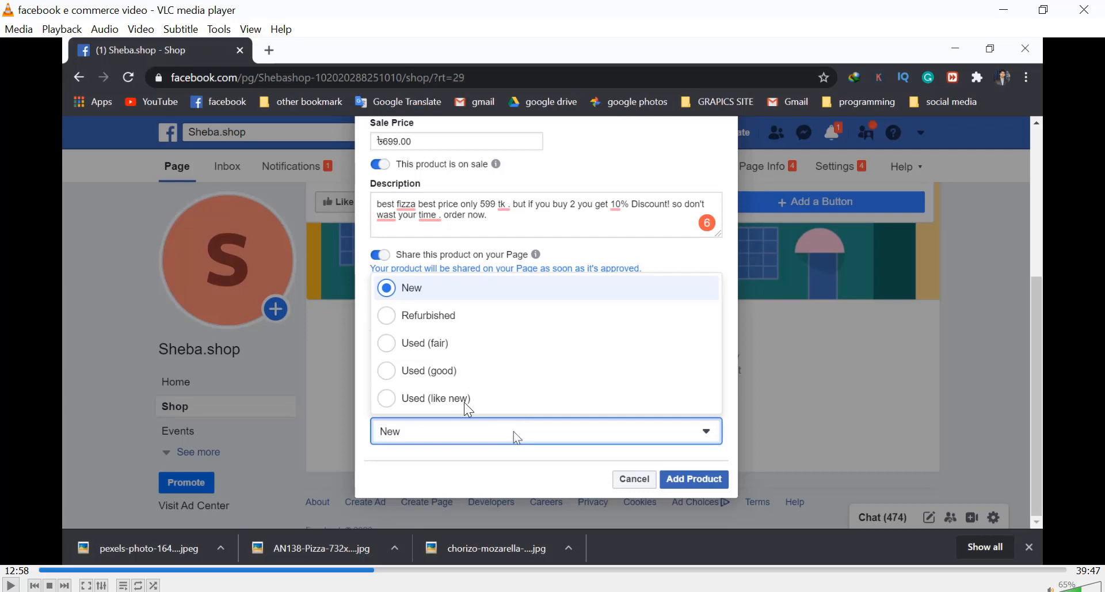
key(space)
key(alt+Right)
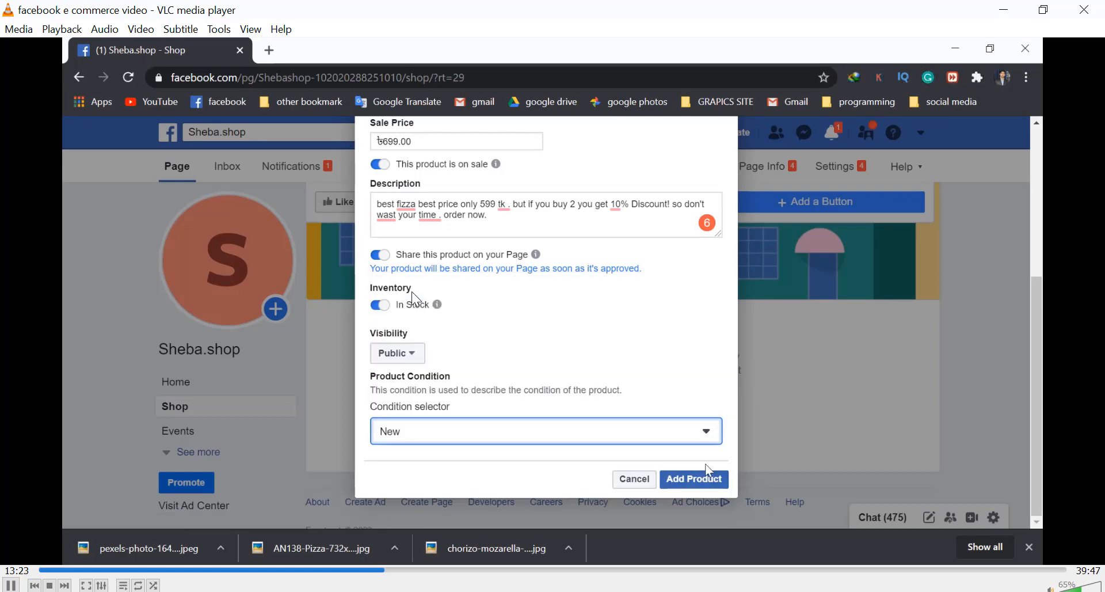
key(alt+Right)
key(space)
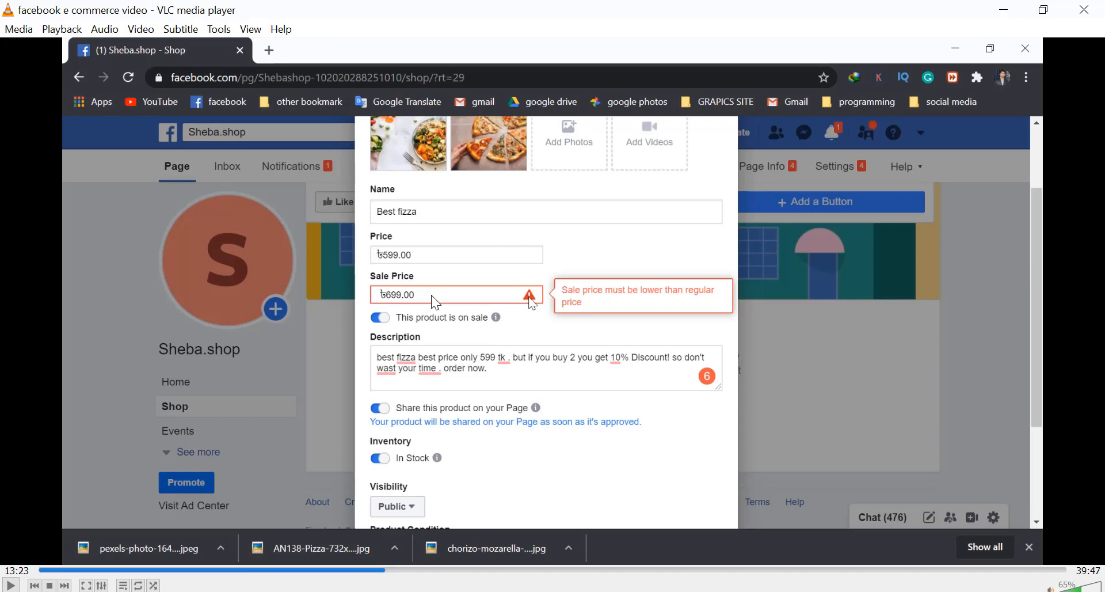
Skip ahead through the price correction to 13:57, and play on to pause at the Product Condition section (13:58).
key(space)
key(space)
key(space)
key(Right)
key(Right)
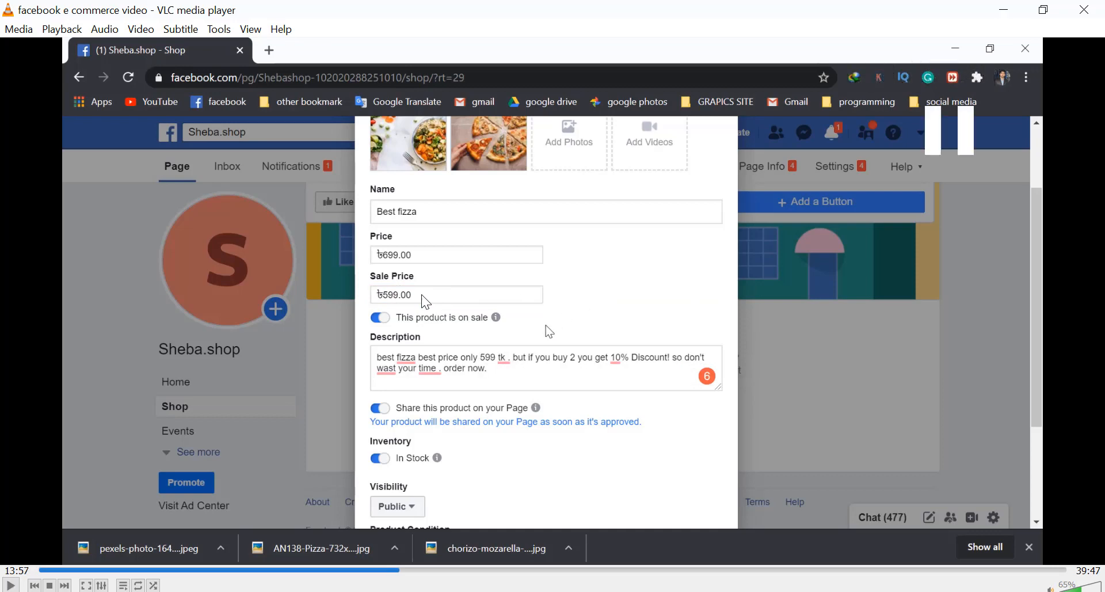
key(space)
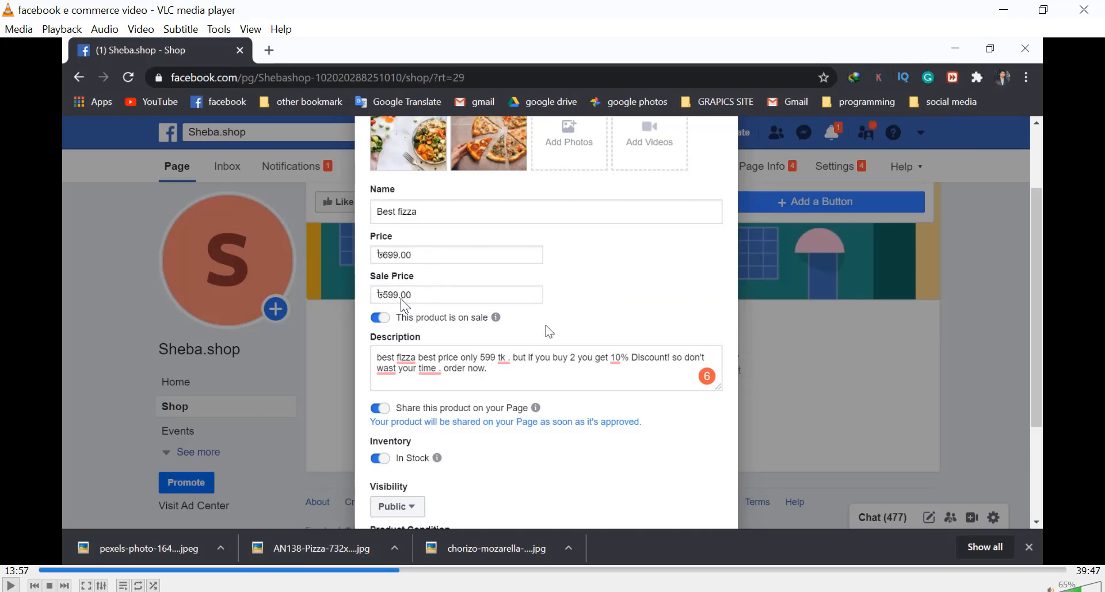
key(space)
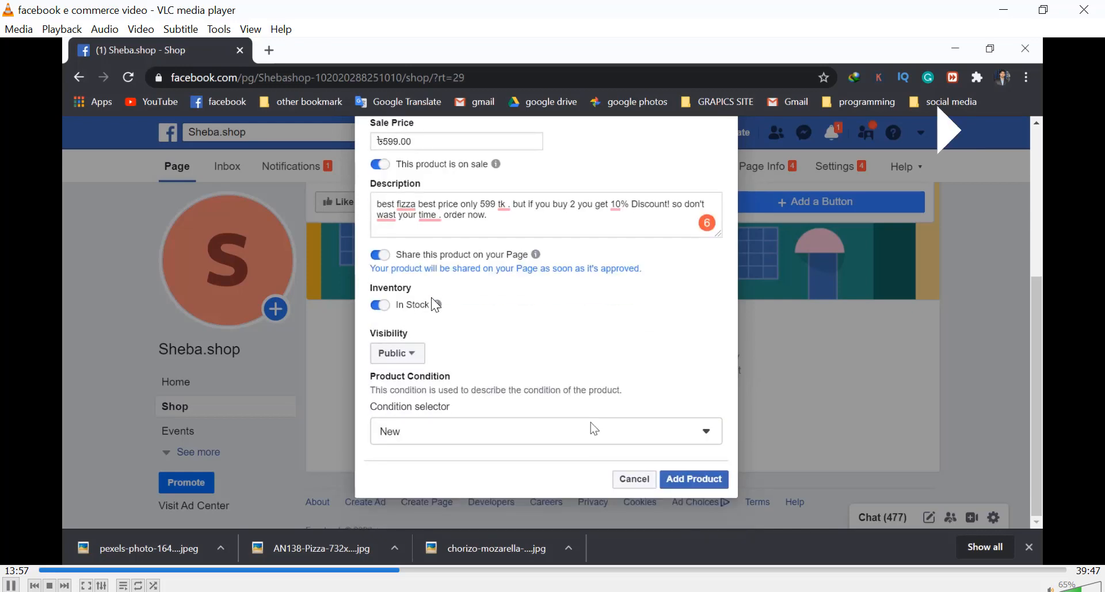
key(space)
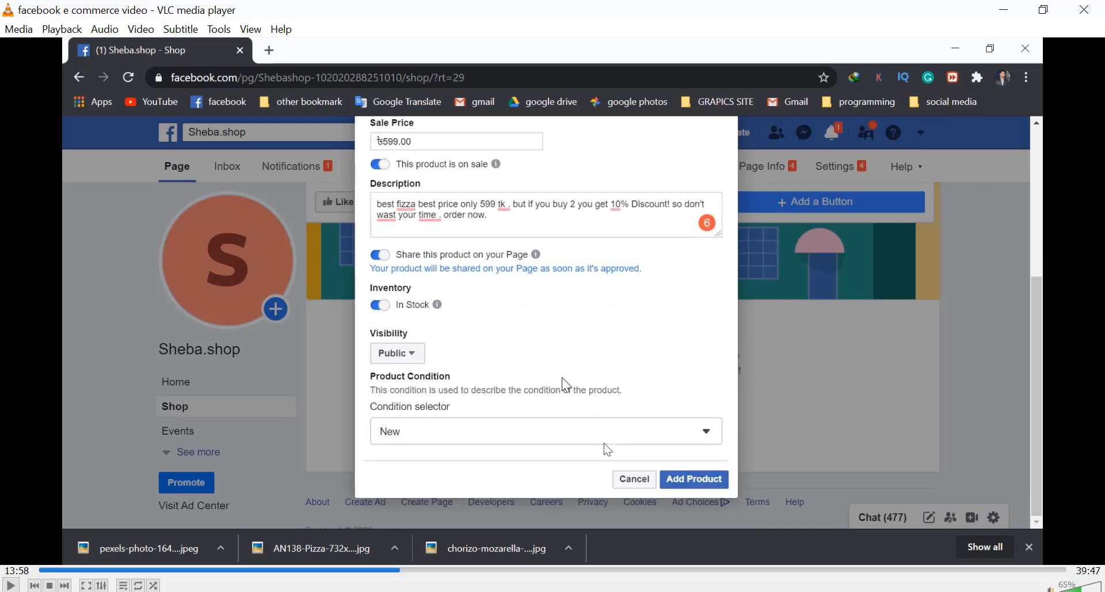
Raise the volume to 70% and play the product submission, pausing at the first-product confirmation dialog (14:05).
scroll(605, 444, up, 1)
key(space)
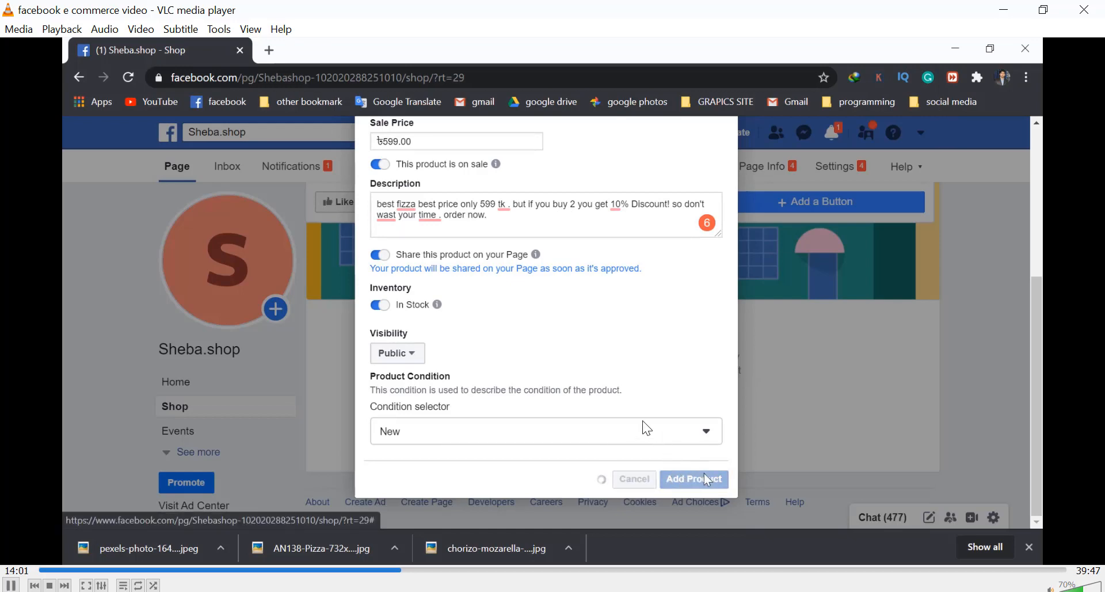
key(space)
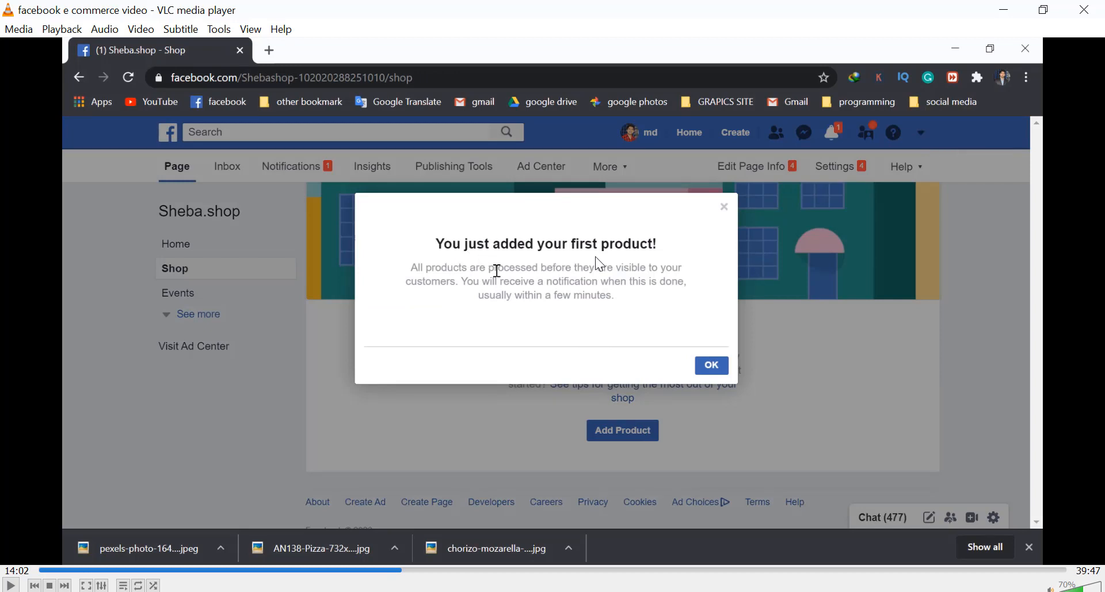
key(space)
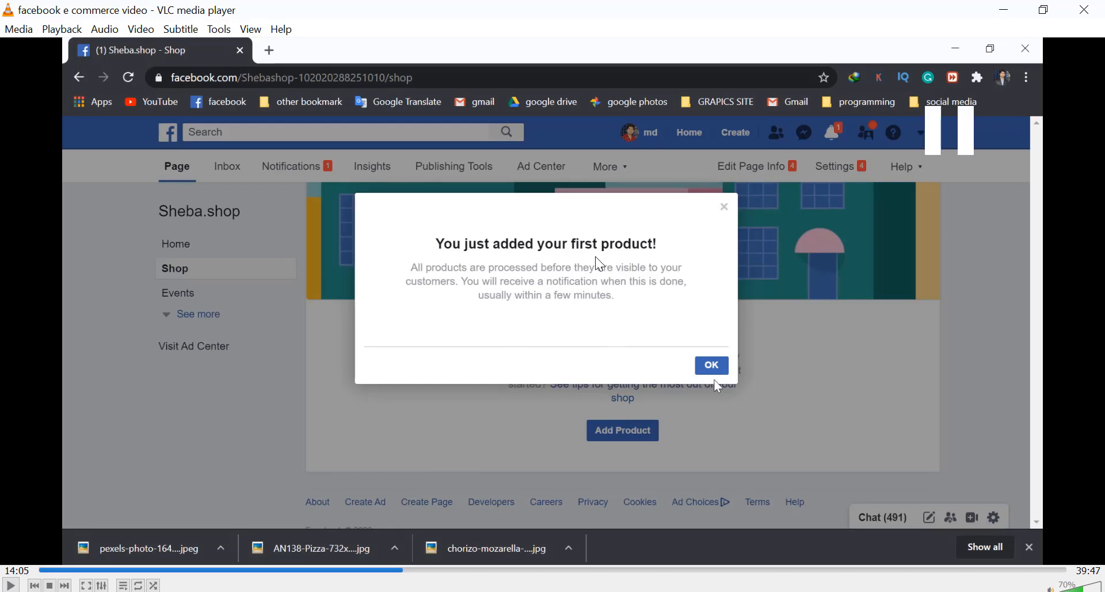
Skip ahead to the shop's All Products section (14:15), and play on in short bursts to 14:19.
key(alt+Right)
key(space)
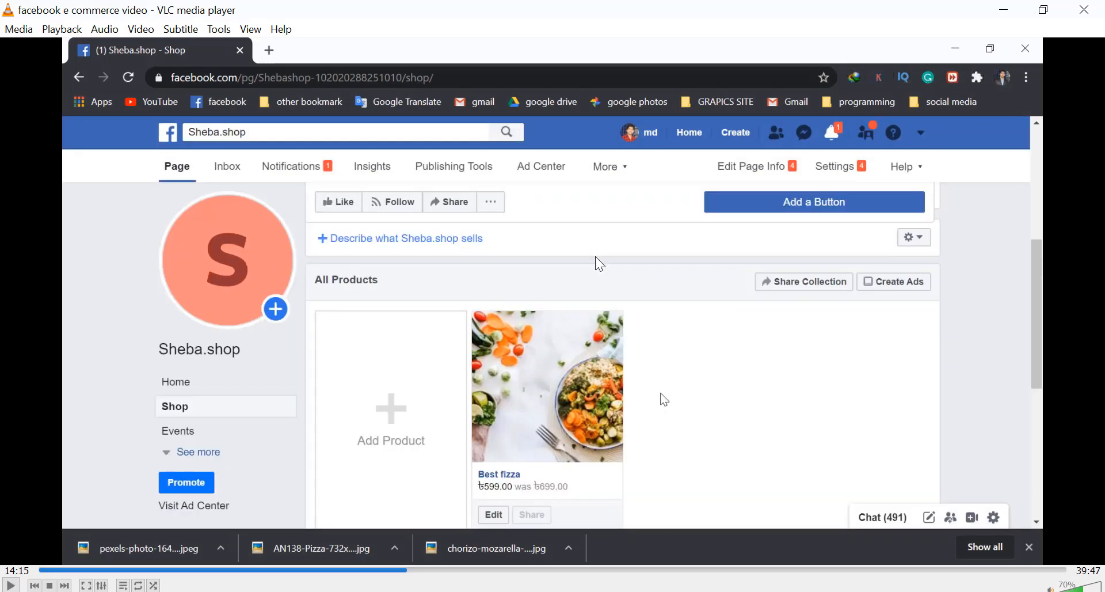
key(space)
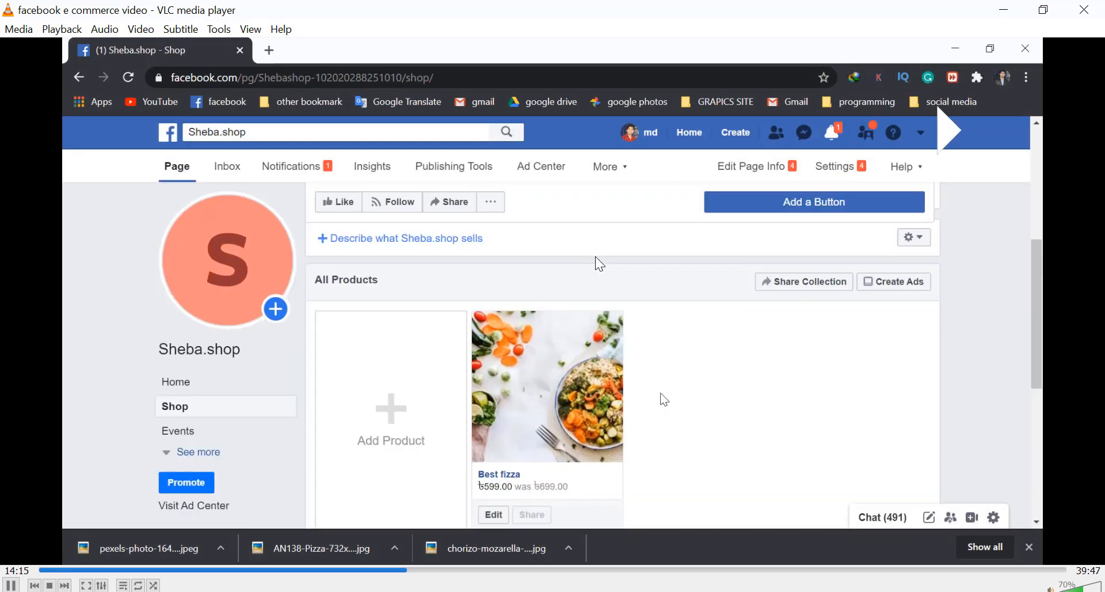
key(space)
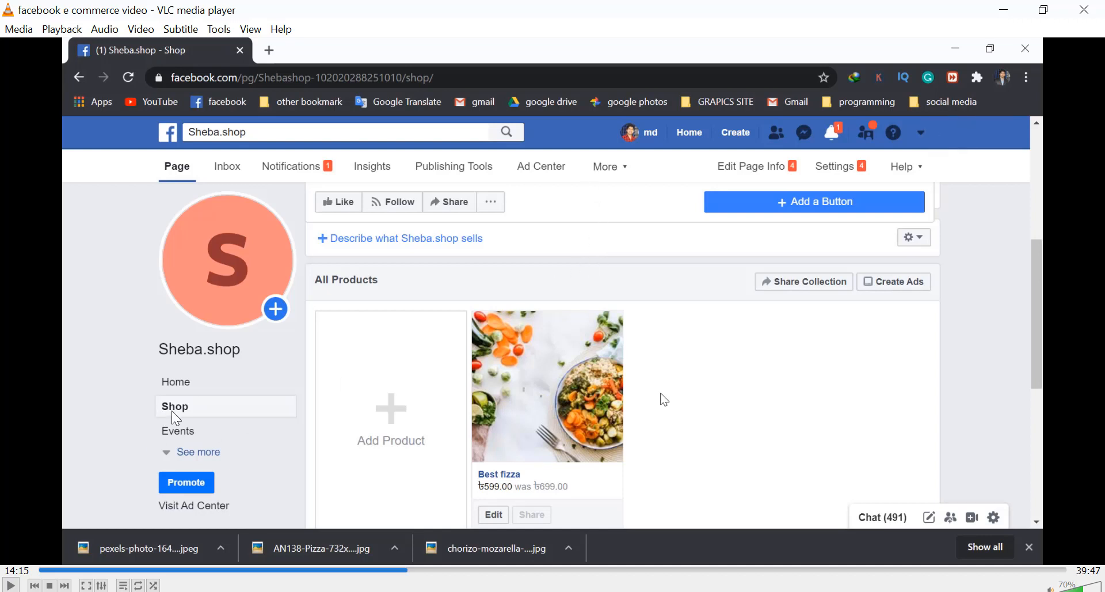
key(space)
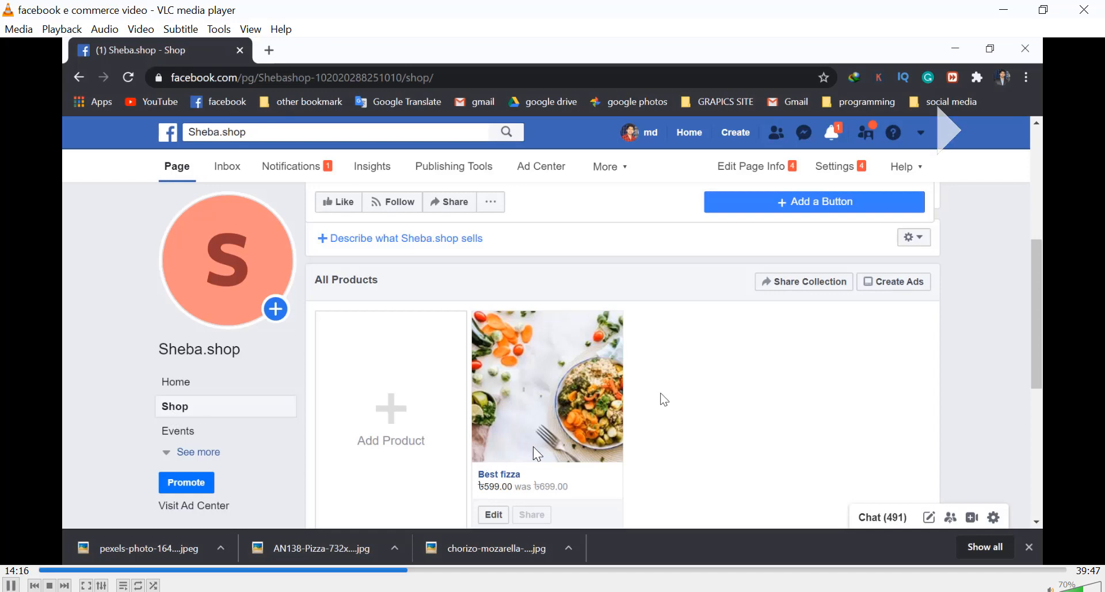
key(space)
key(space)
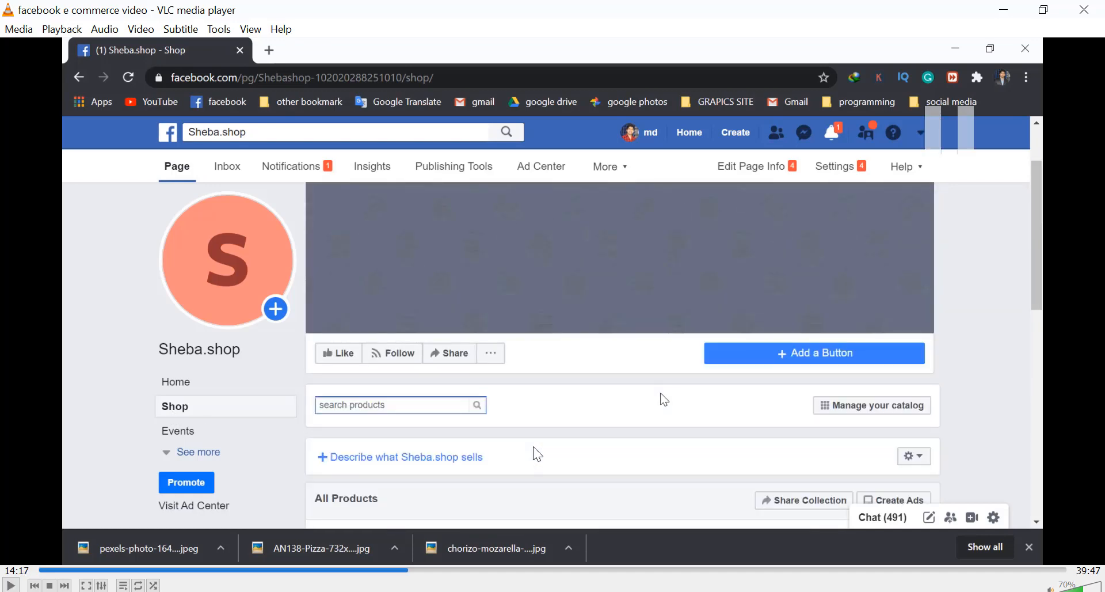
key(space)
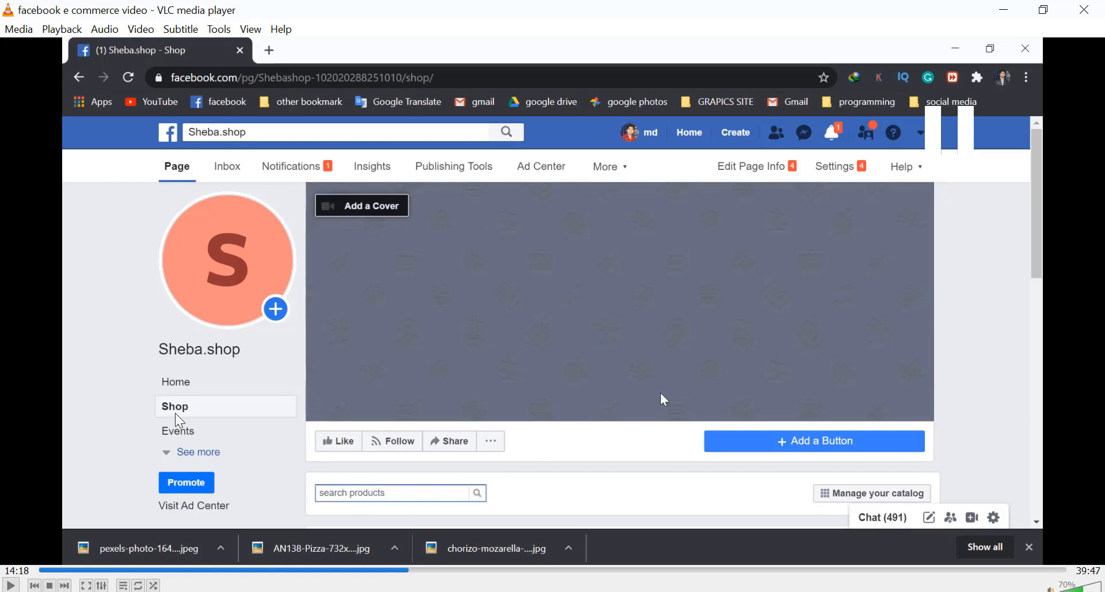
key(space)
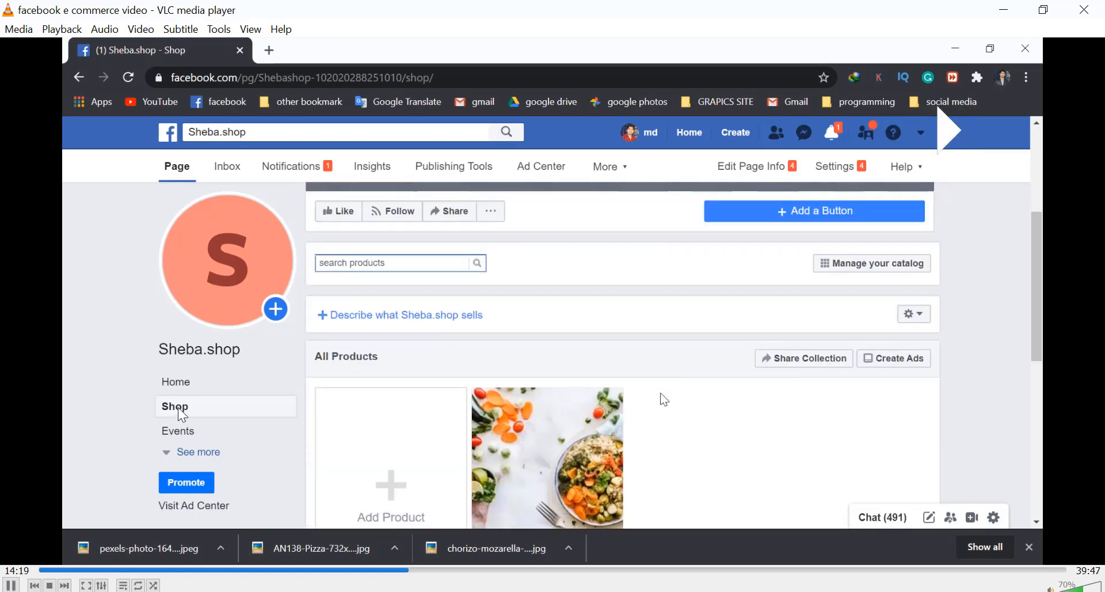
Play on in short bursts through the Best fizza product listing, from 14:19 to 14:30.
key(space)
key(space)
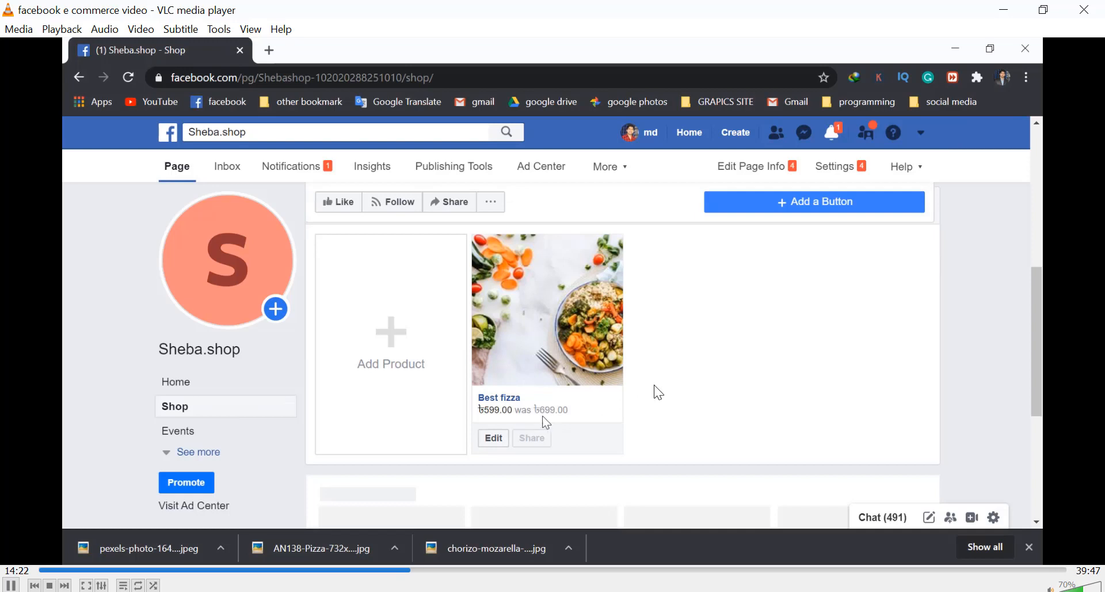
key(space)
key(space)
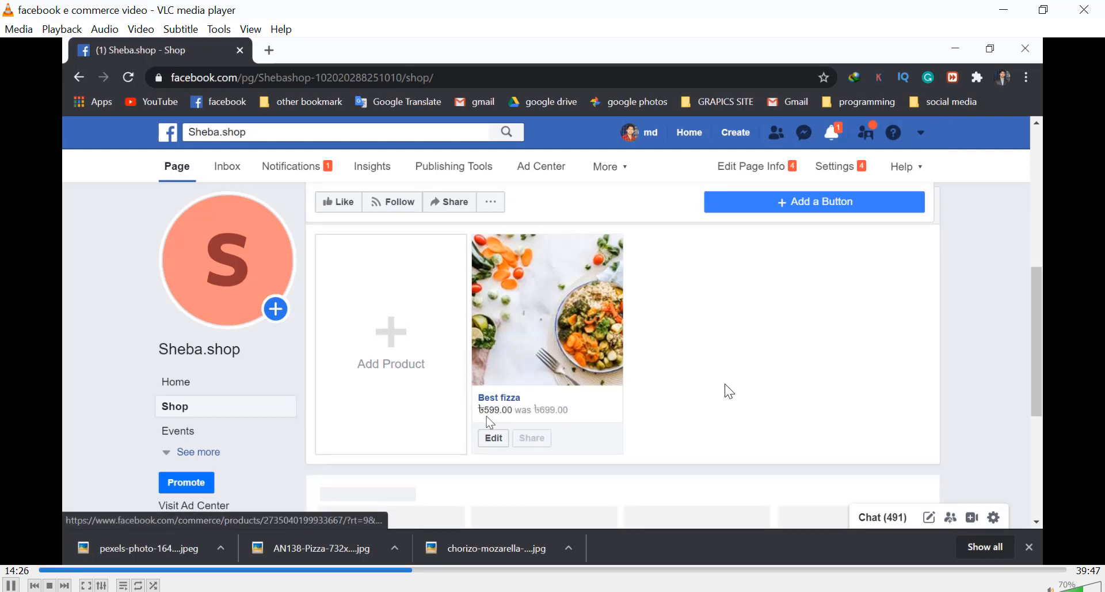
key(space)
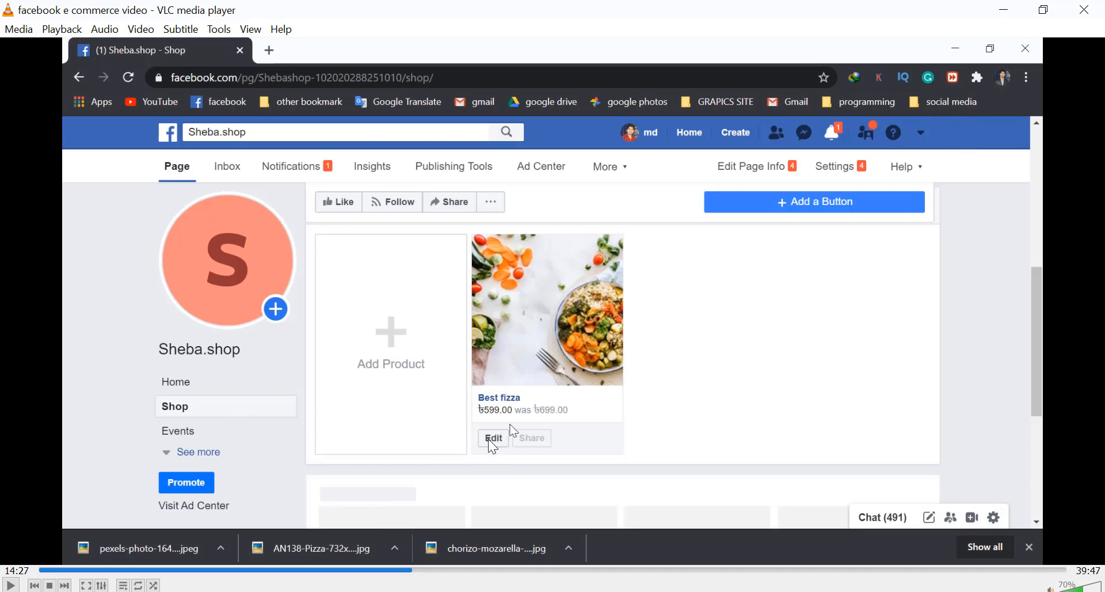
key(space)
key(space)
key(space)
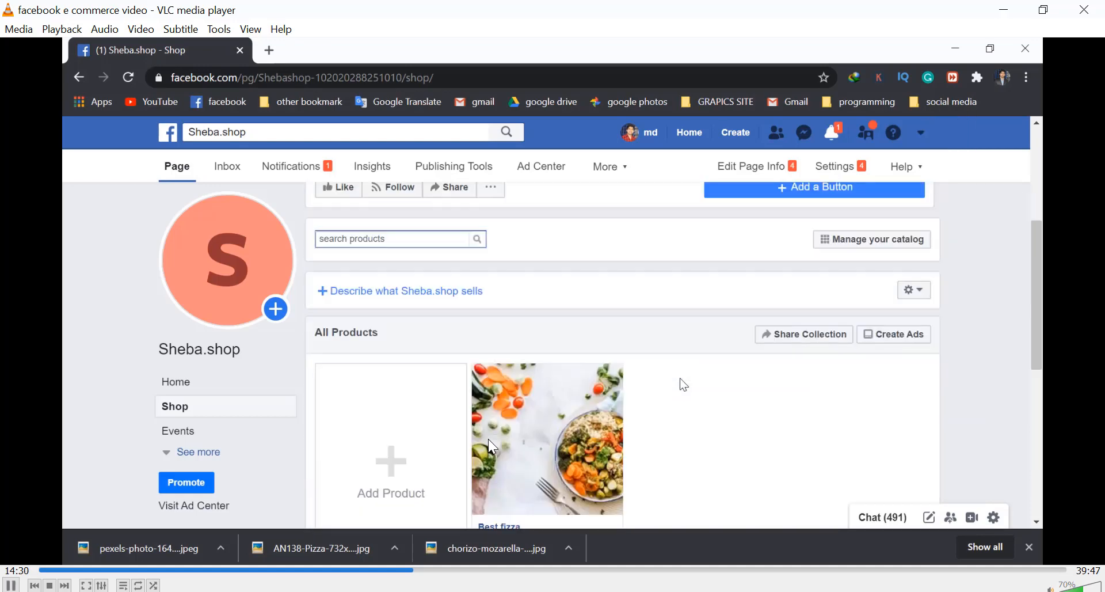
Skip ahead to 14:52, jump back to the Add a Button moment at 14:43, and resume playback.
key(Right)
key(Right)
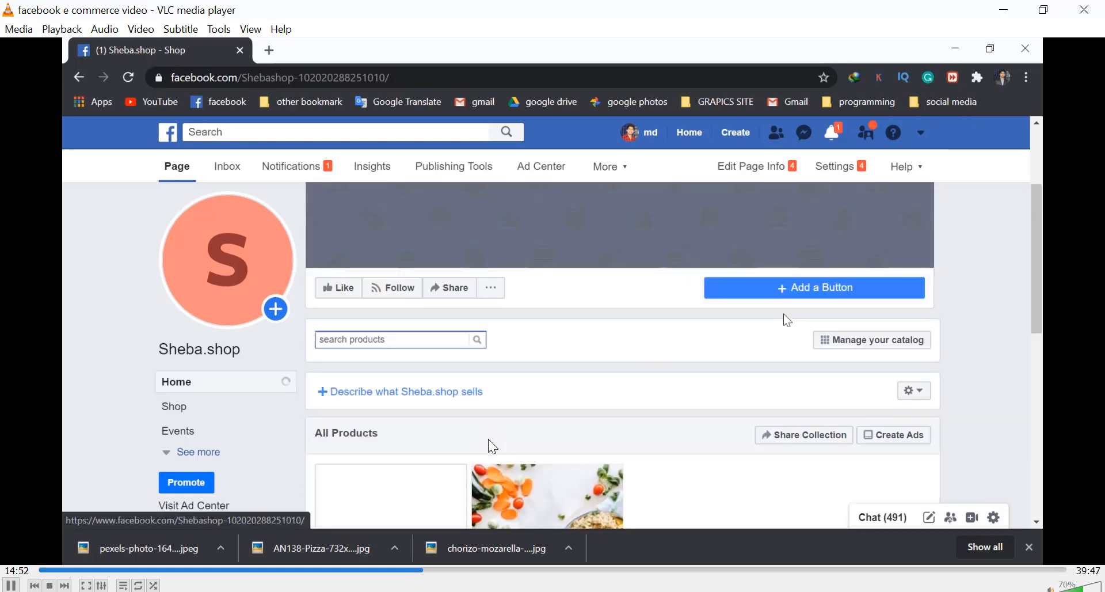
key(space)
key(Left)
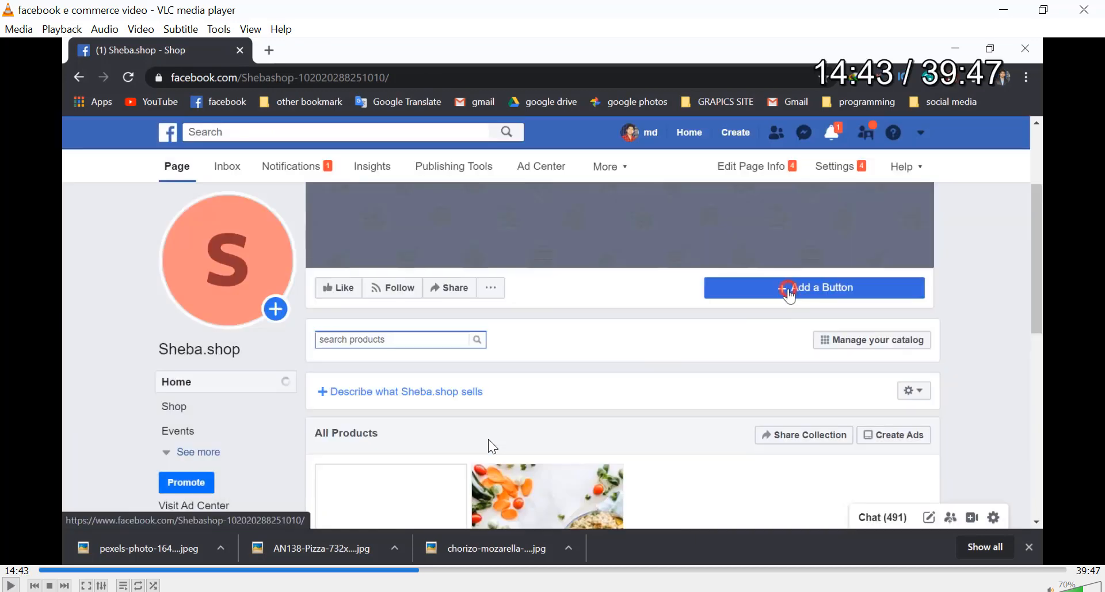
key(space)
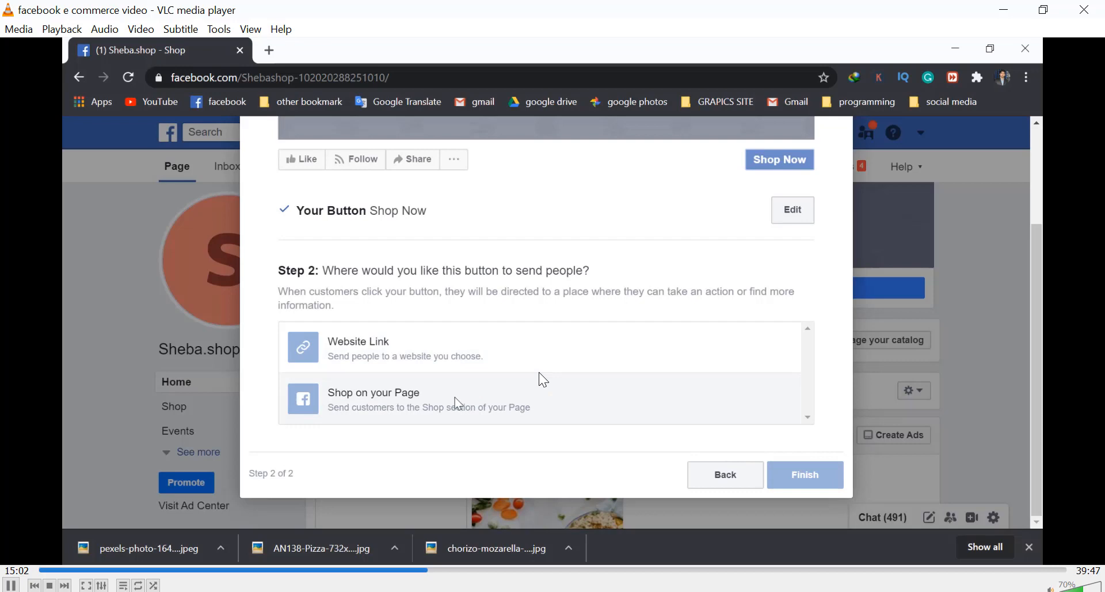
Skip ahead to the Order Food website link dialog (15:22), pause at 15:25, and resume playback.
key(Right)
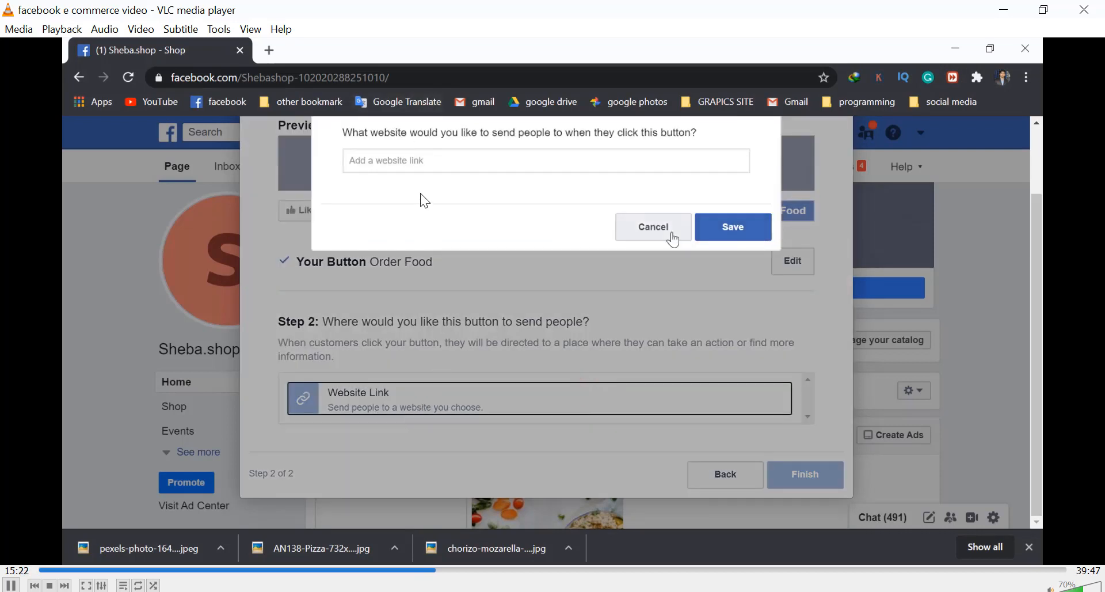
key(space)
key(space)
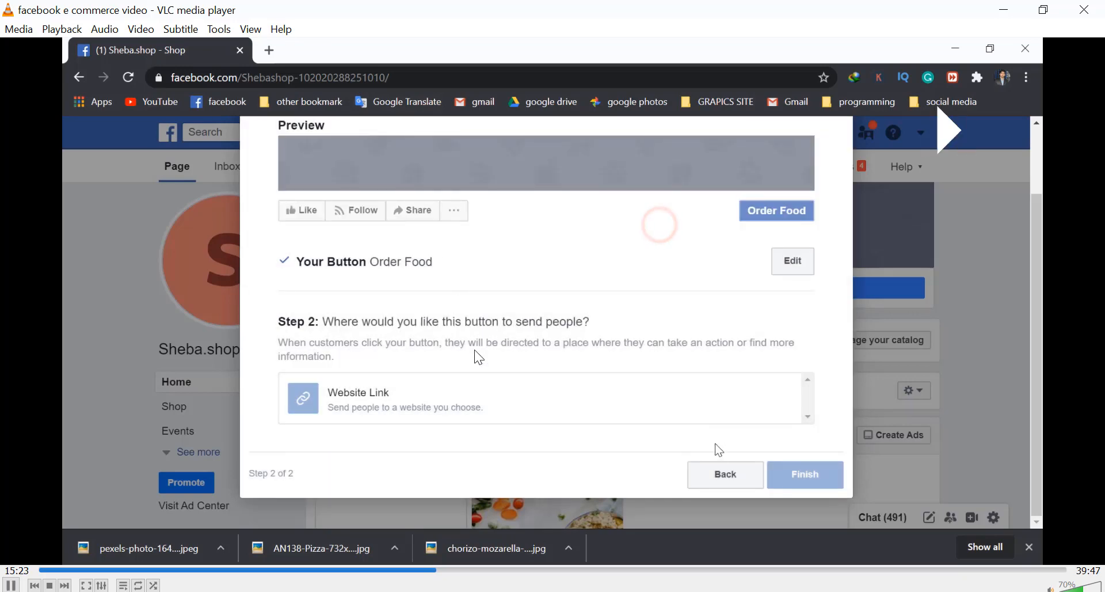
key(space)
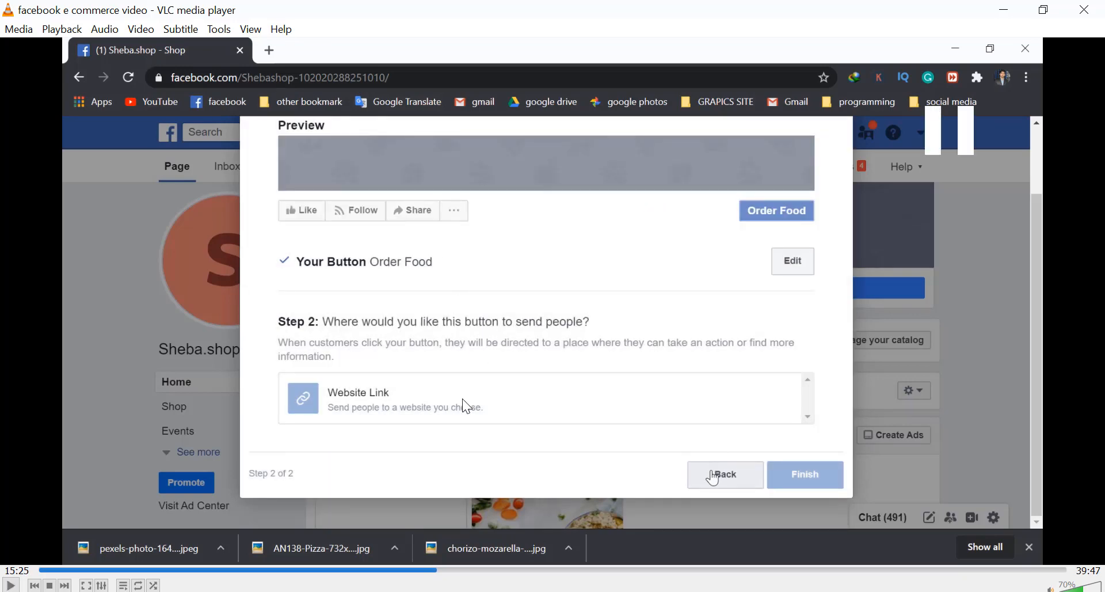
key(space)
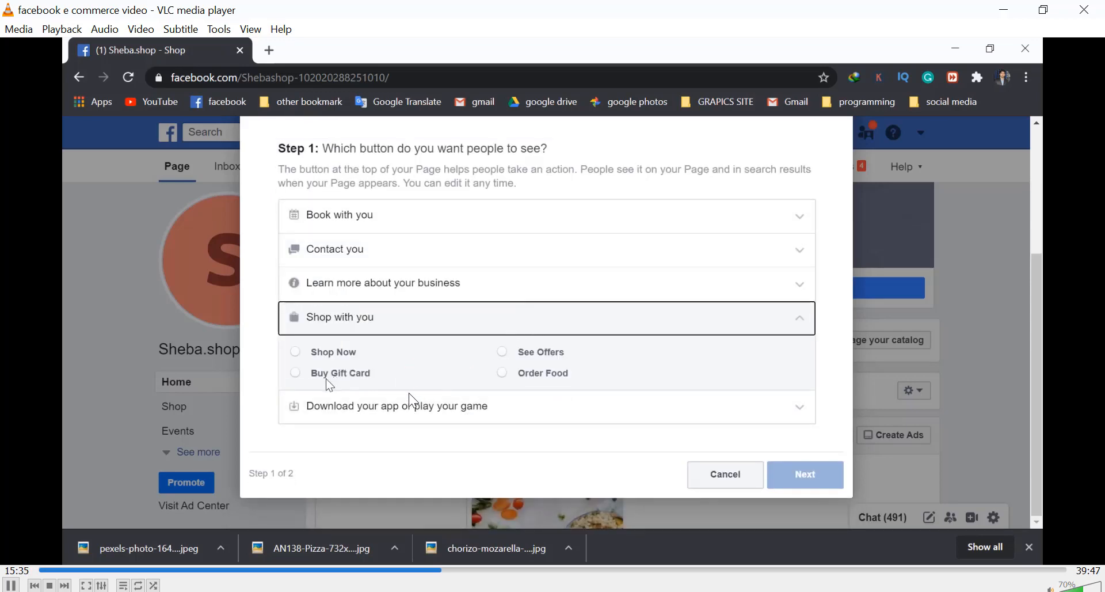
Pause and resume at the Shop with you button choices (15:35), and play on to the Shop Now final review (15:41).
key(space)
key(space)
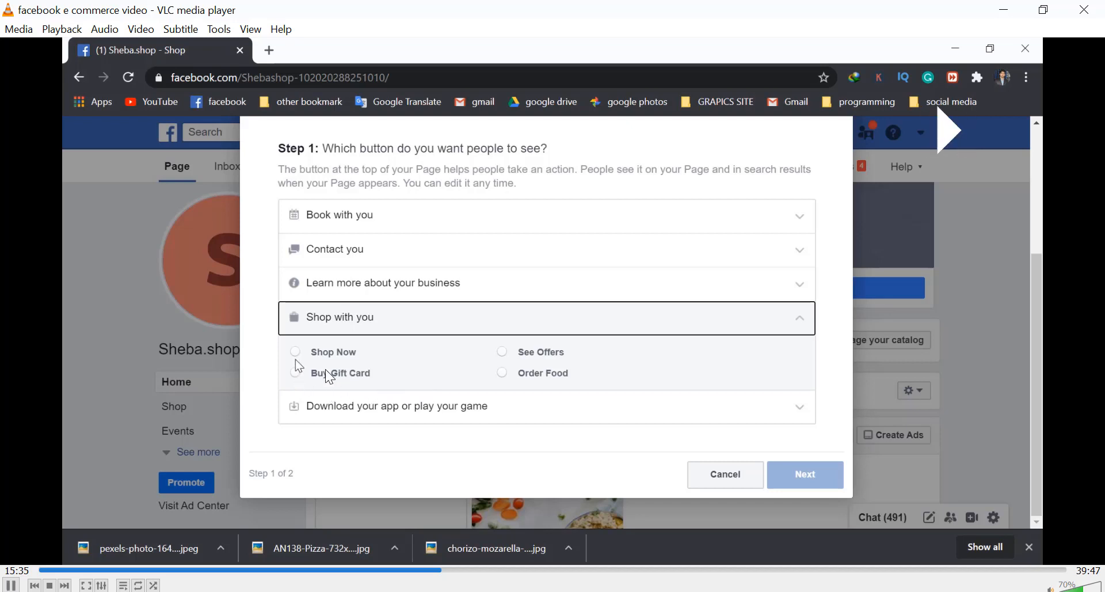
key(space)
key(space)
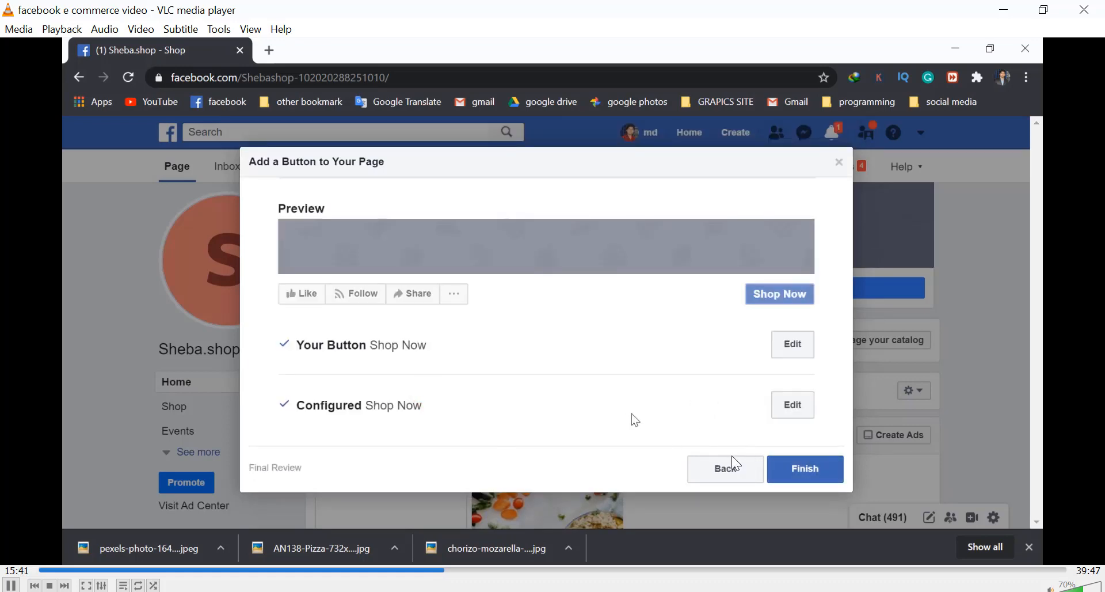
Jump back to 15:31 and replay the Contact you button options.
key(space)
key(alt+Left)
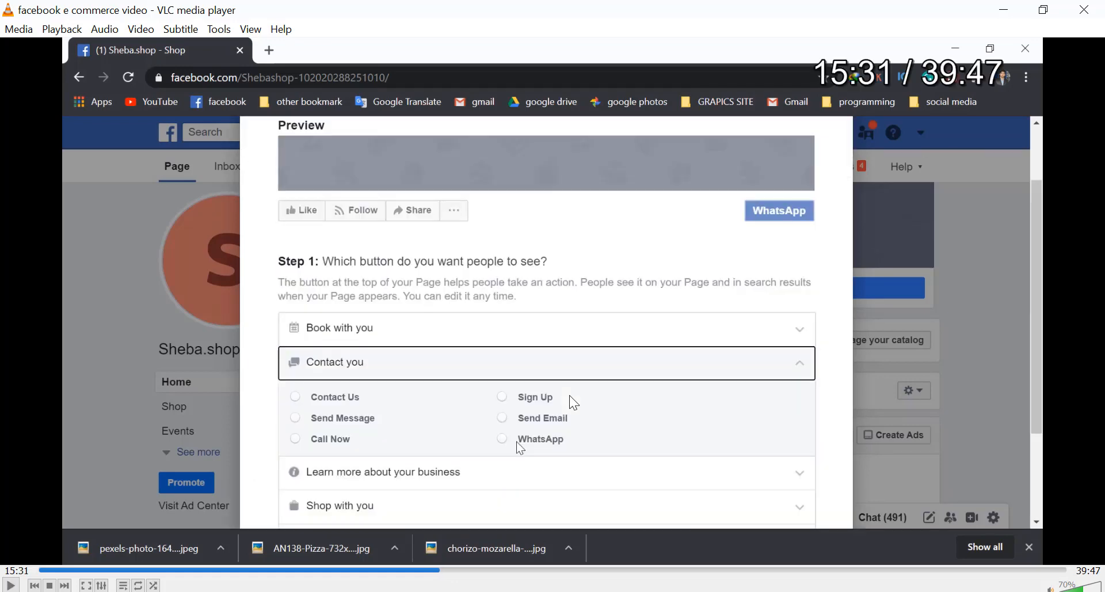
key(space)
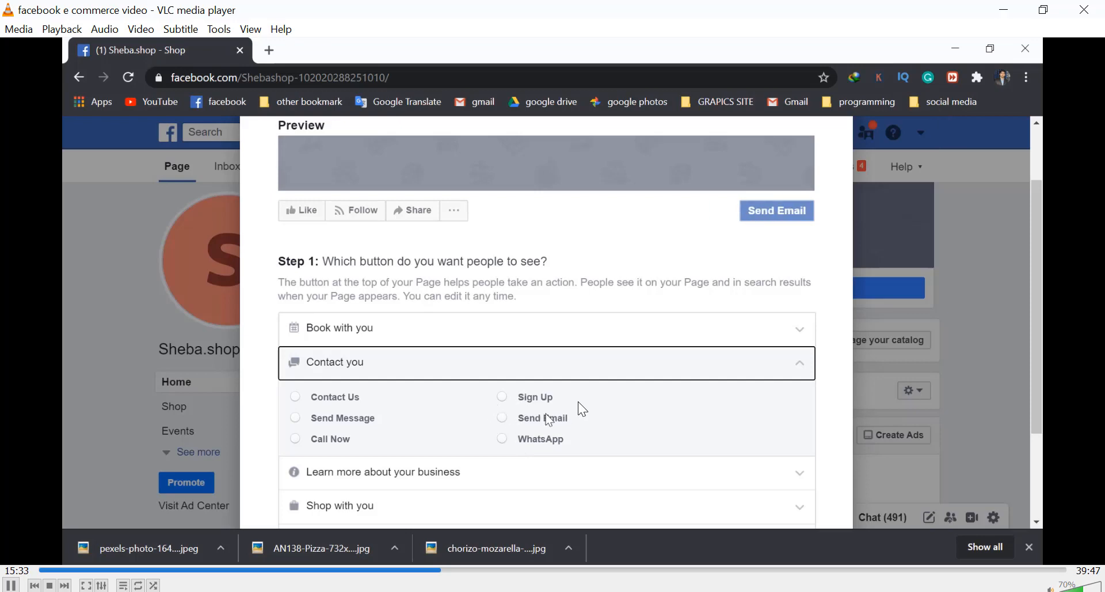
Skip ahead past the button setup and play in short bursts through the Shop Now button's options, to 15:52.
key(alt+Right)
key(space)
key(space)
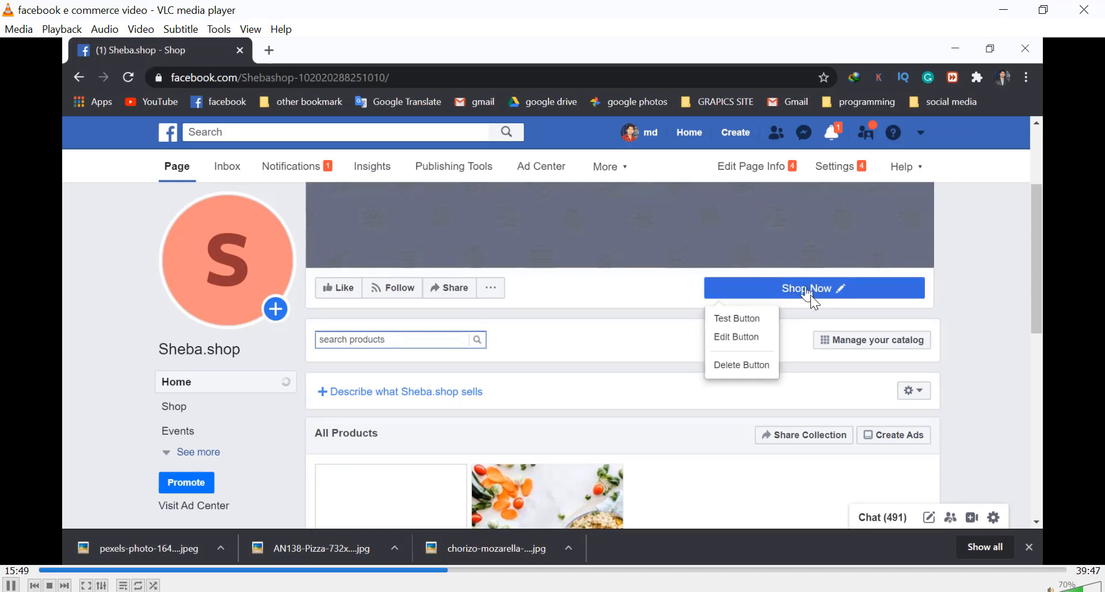
key(space)
key(space)
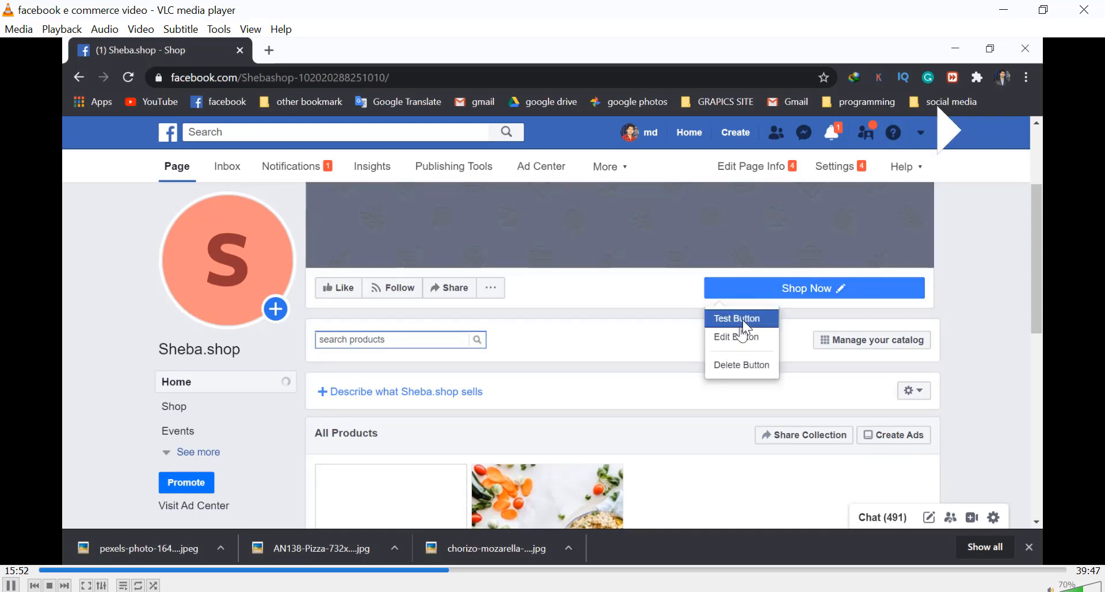
Skip ahead to pause at the Add Collection section (16:03), and play on to the Best fizza product page (16:56).
key(space)
key(Right)
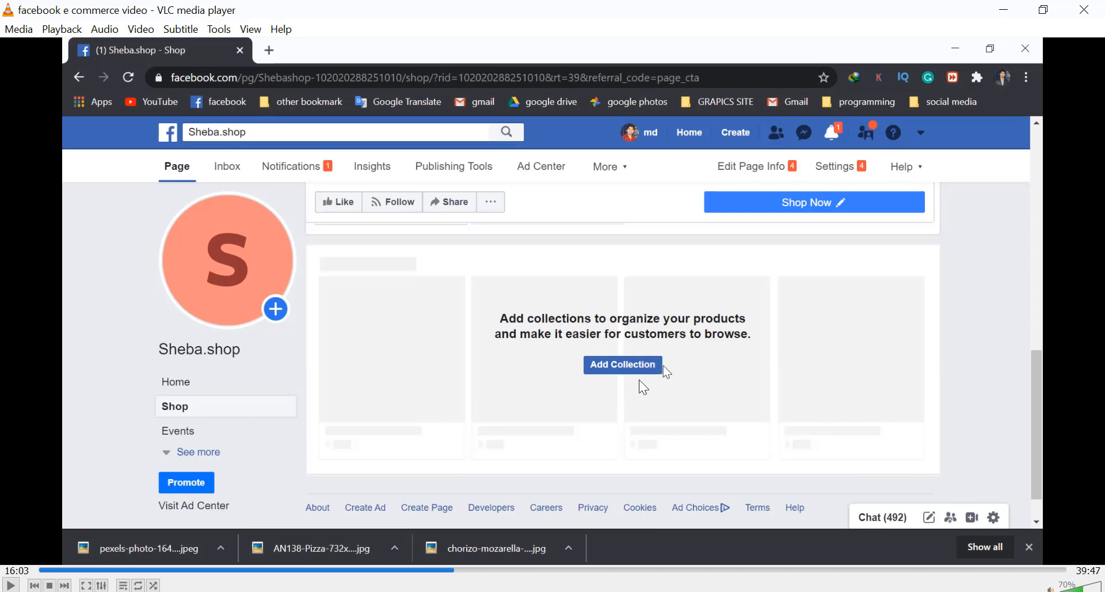
key(space)
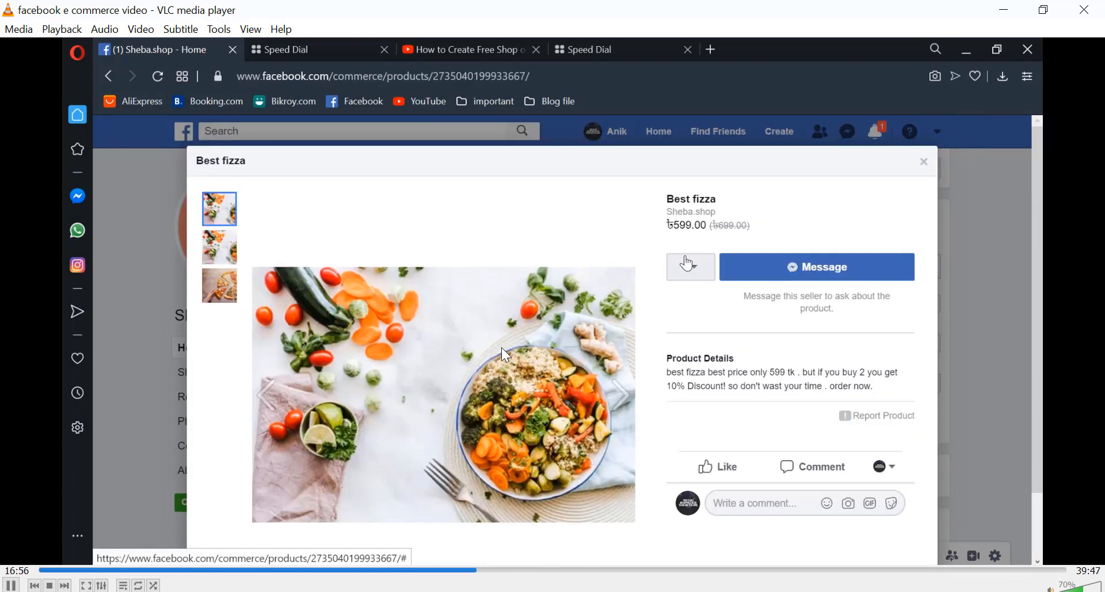
Play the product quantity selection in short bursts from 16:57, pausing at 17:03.
key(space)
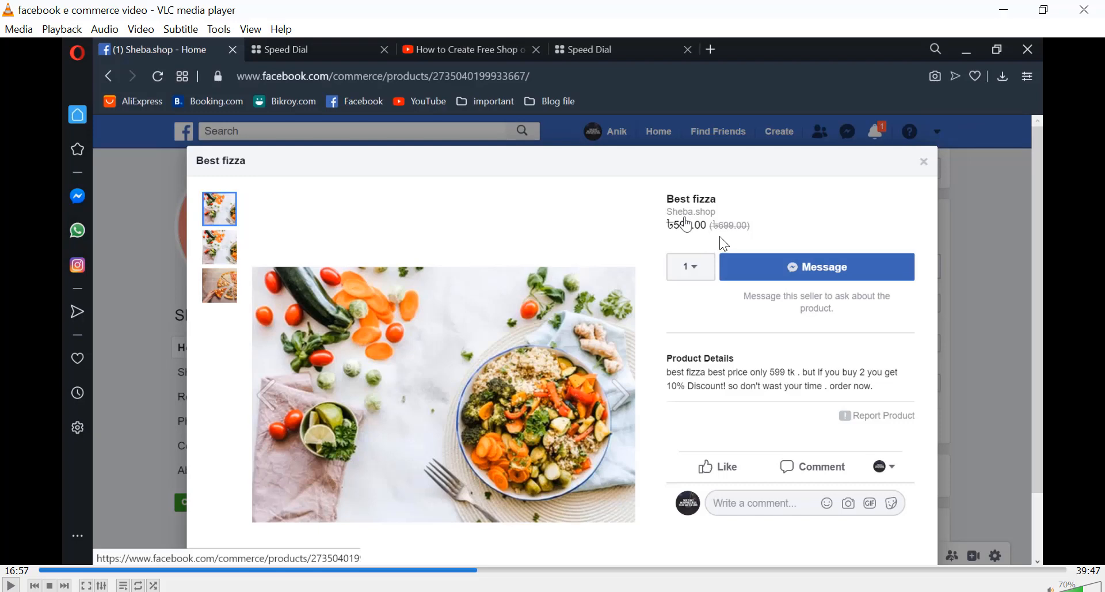
key(space)
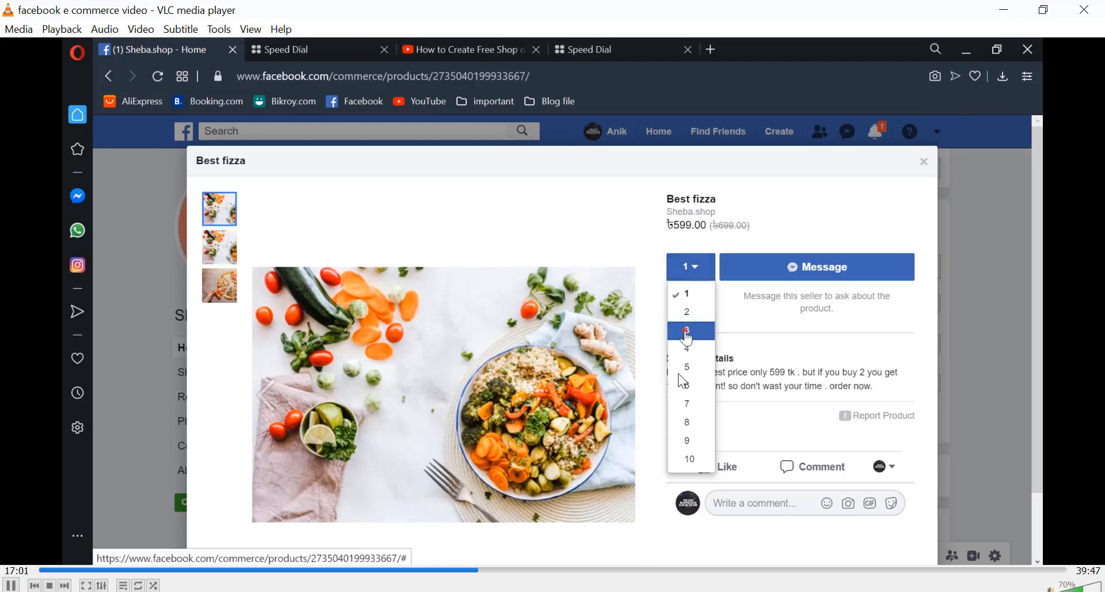
key(space)
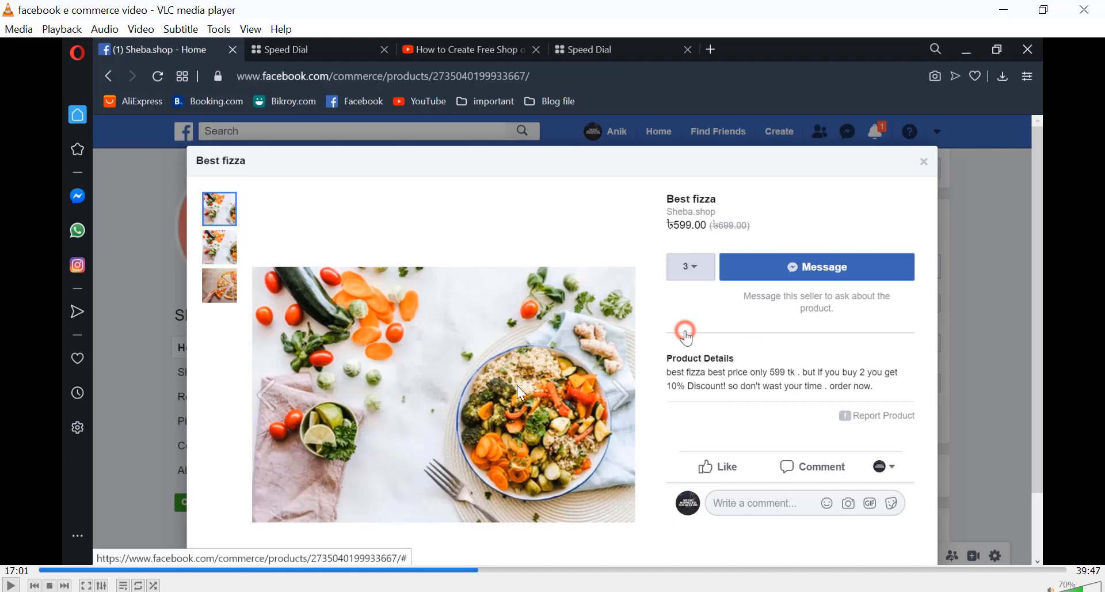
key(space)
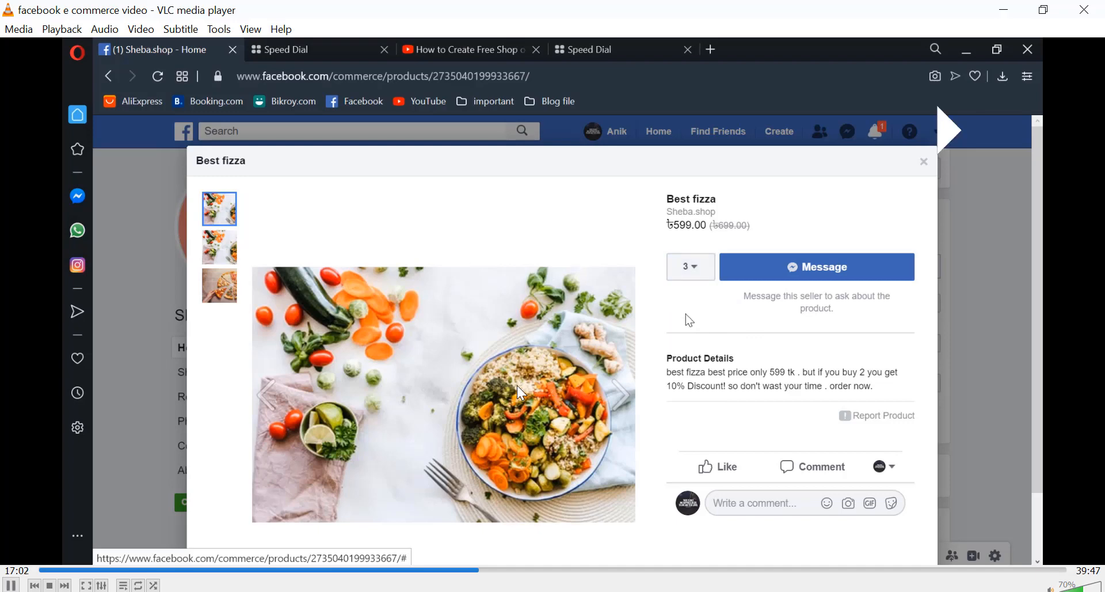
key(space)
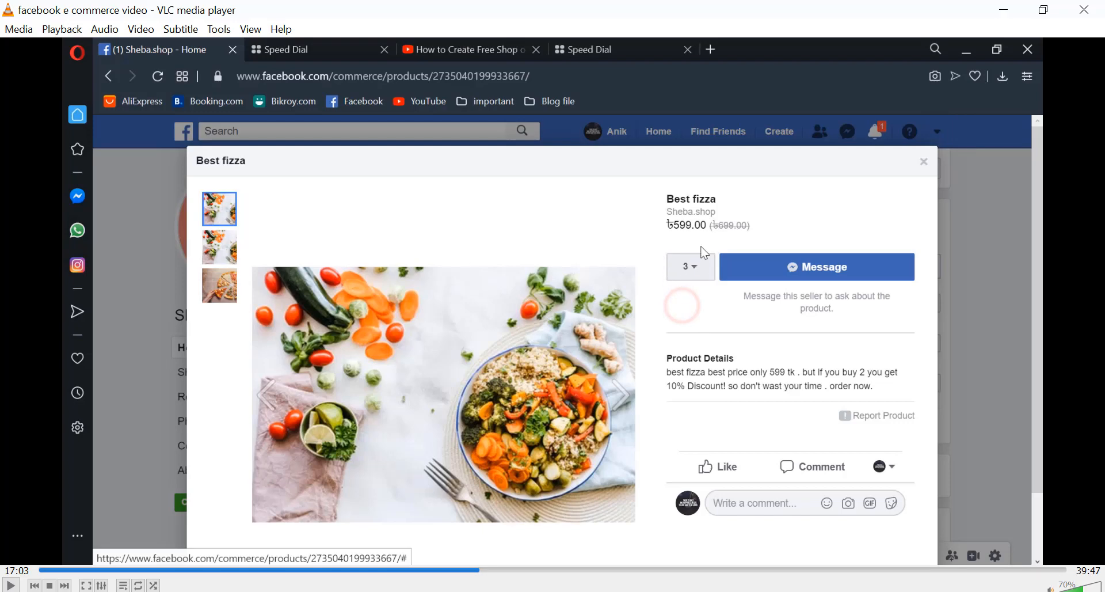
Play on to the Product Details text, pause at 17:13, and resume to the new message dialog (17:19).
key(space)
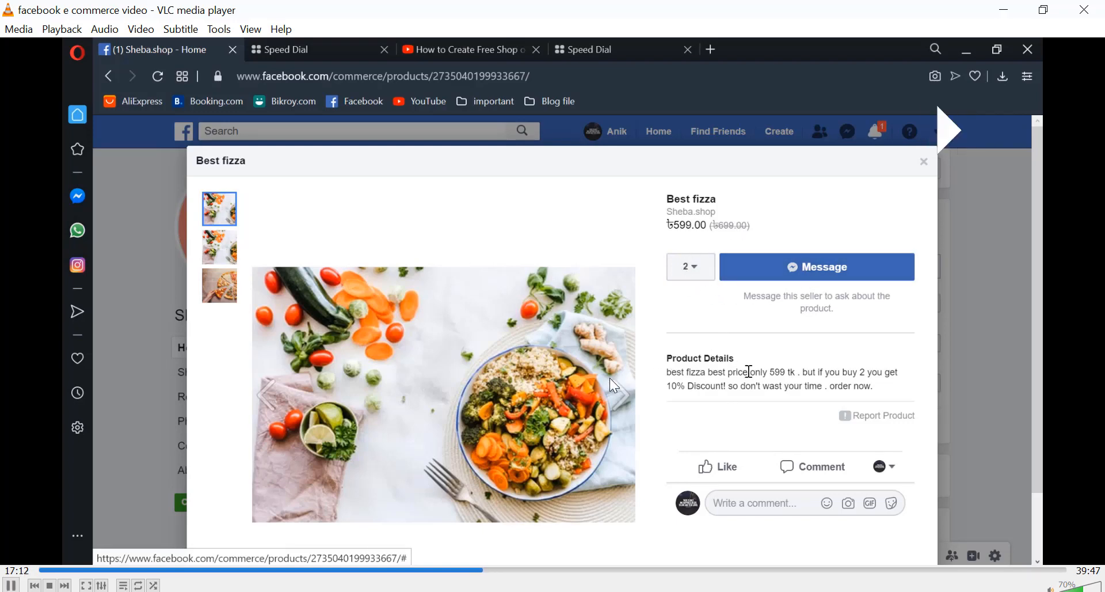
key(space)
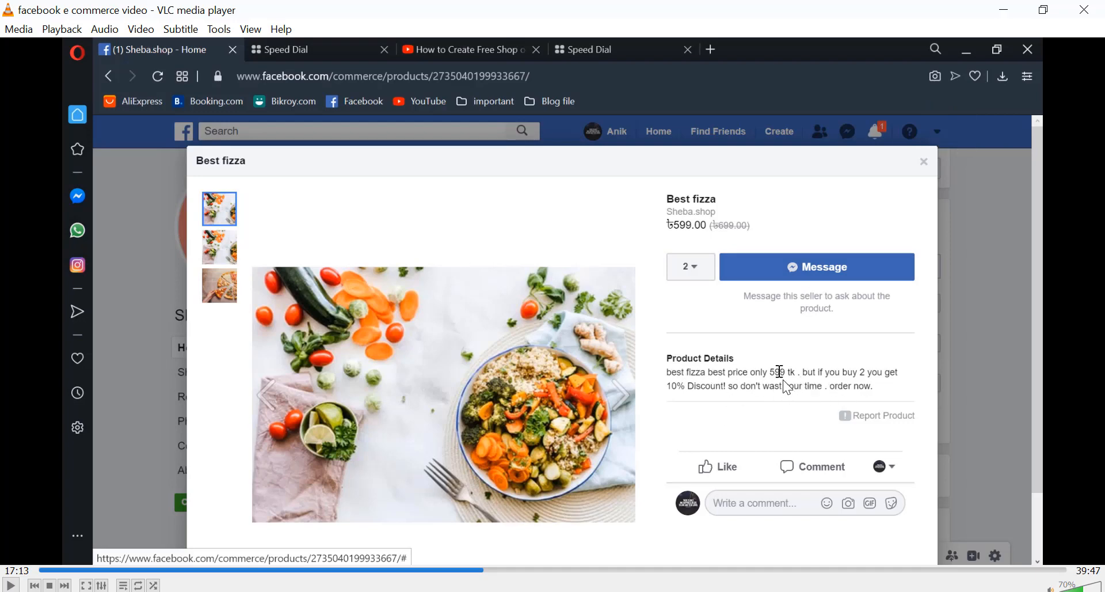
key(space)
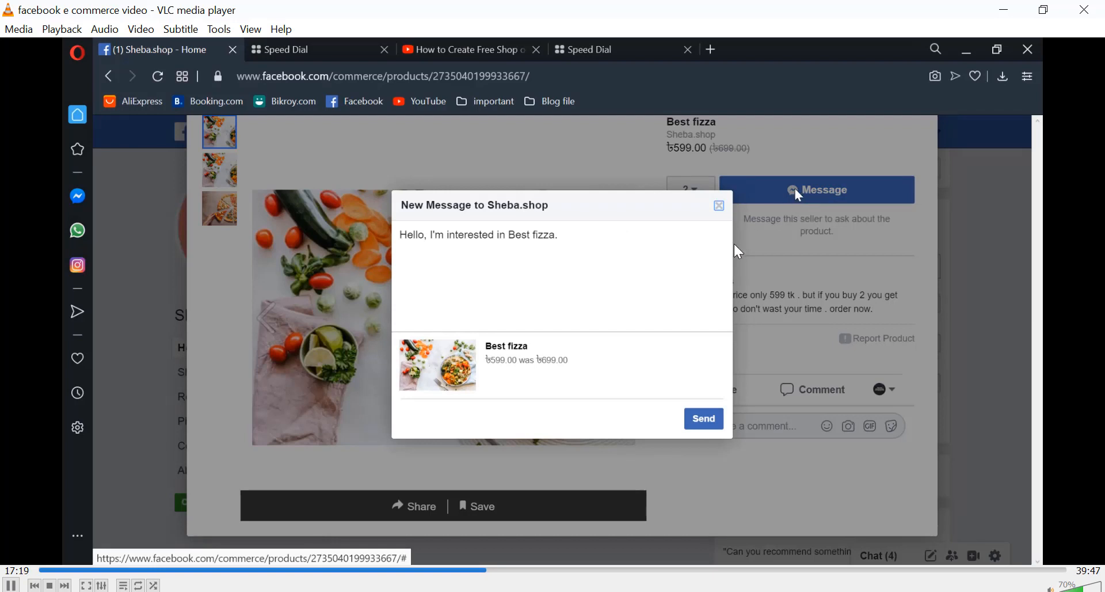
Play the New Message to Sheba.shop dialog in short bursts through the message sending, to 17:25.
key(space)
key(space)
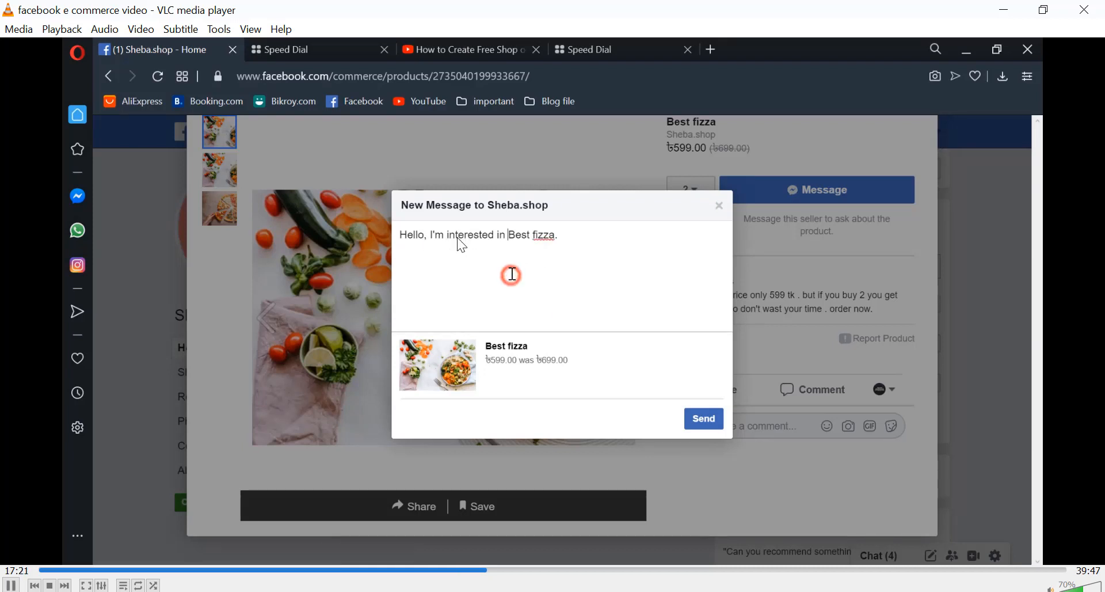
key(space)
key(space)
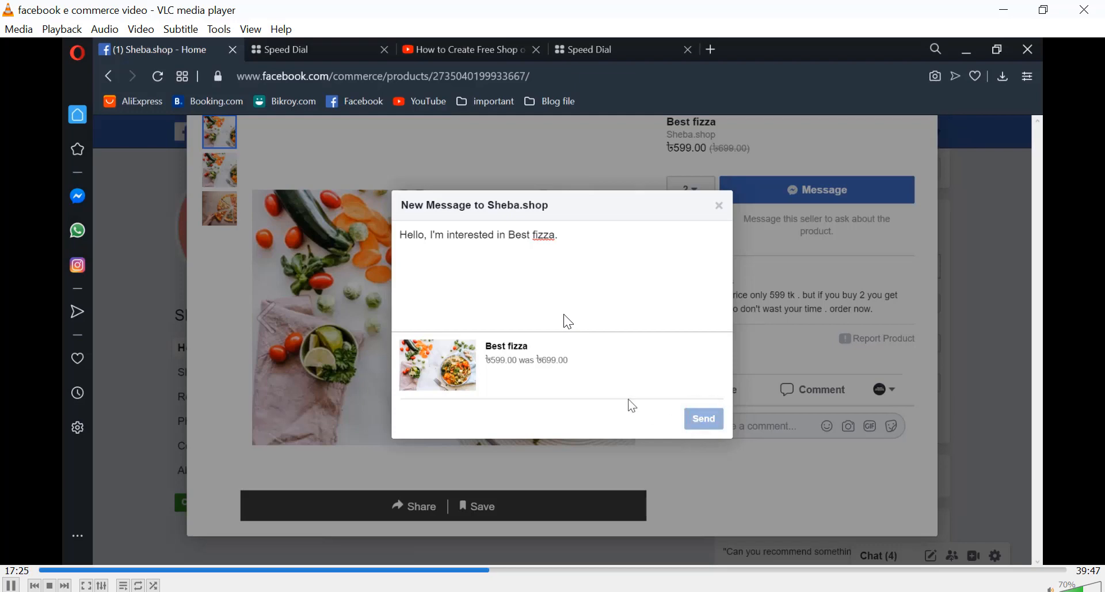
Skip ahead to the chat with the sent product message (17:37), and play on in short bursts to 17:45.
key(Right)
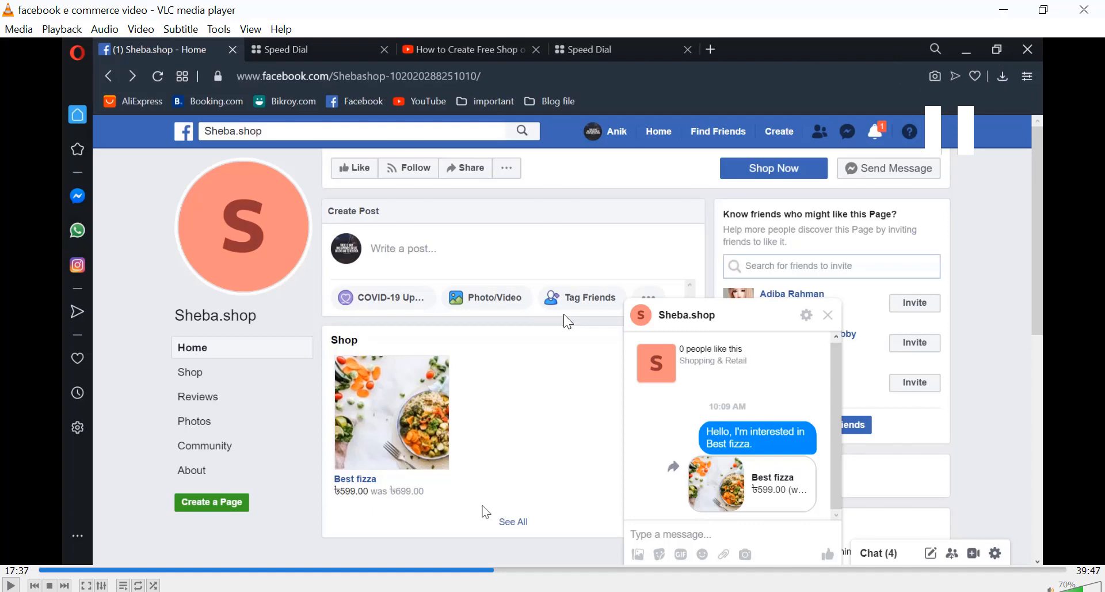
key(space)
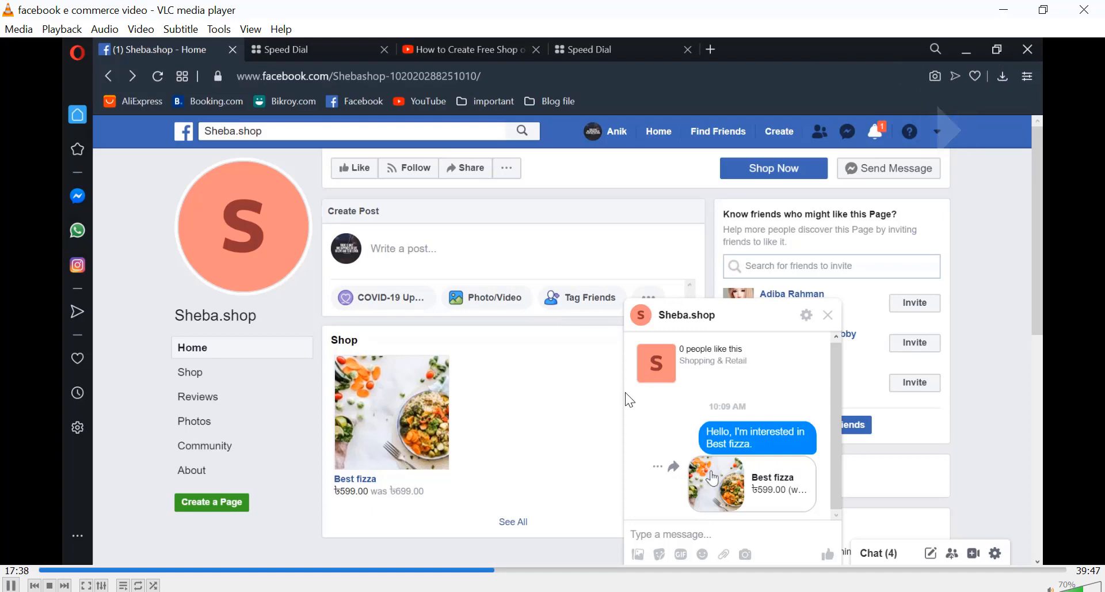
key(space)
key(space)
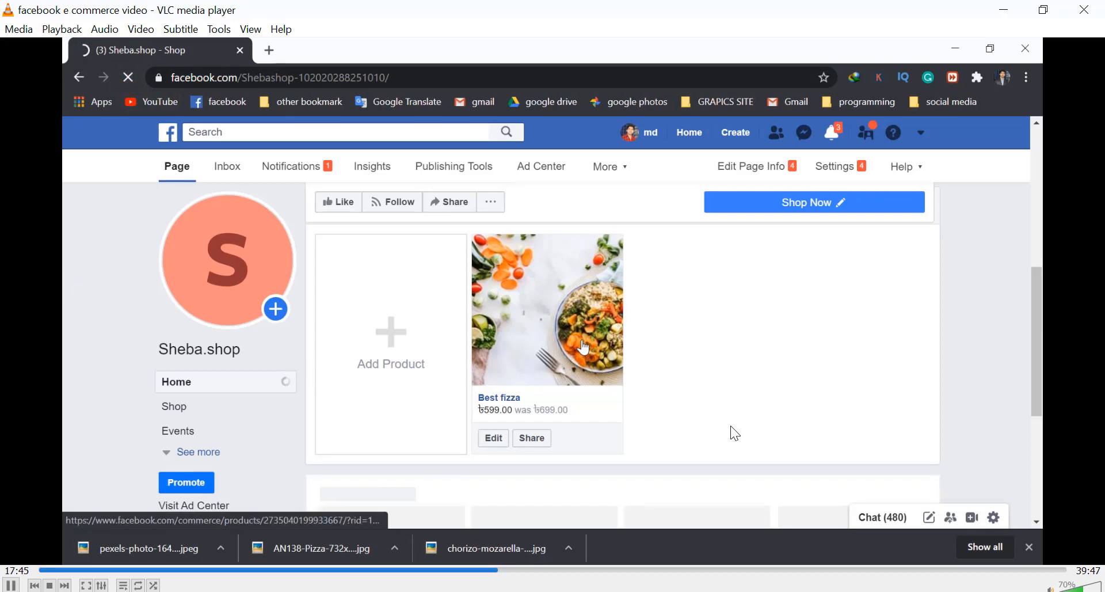
Skip ahead to pause at the page's Inbox notification (17:57), and play on to the page inbox (18:10).
key(Right)
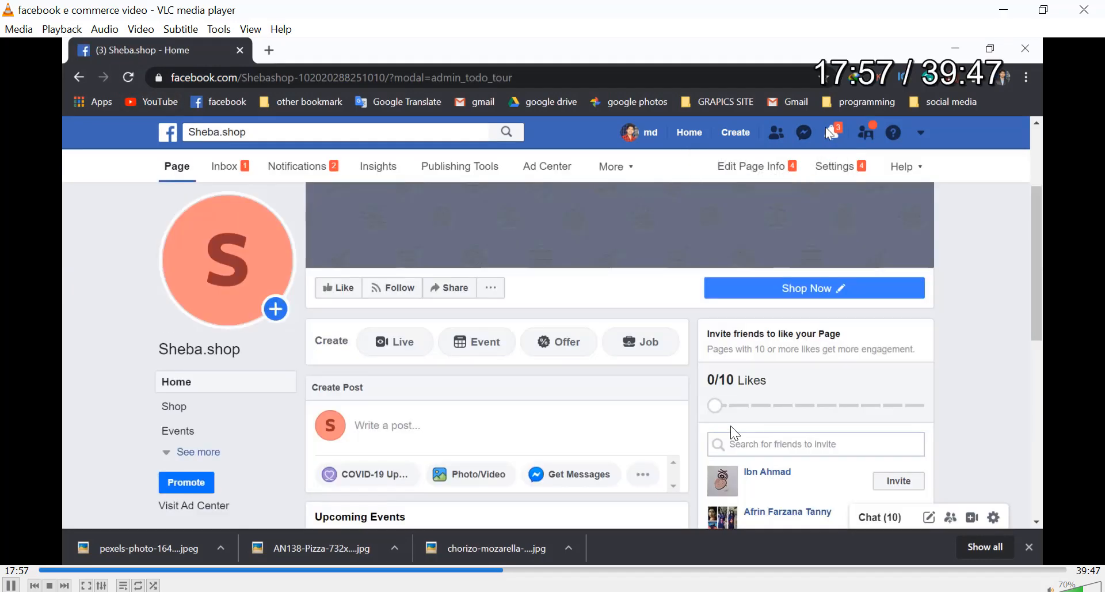
key(space)
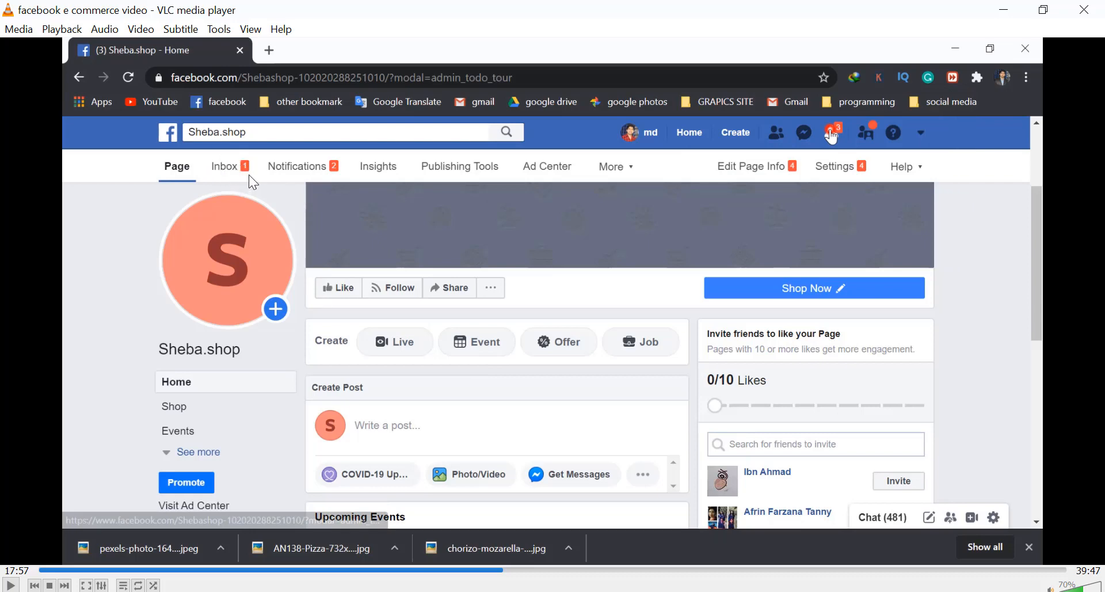
key(space)
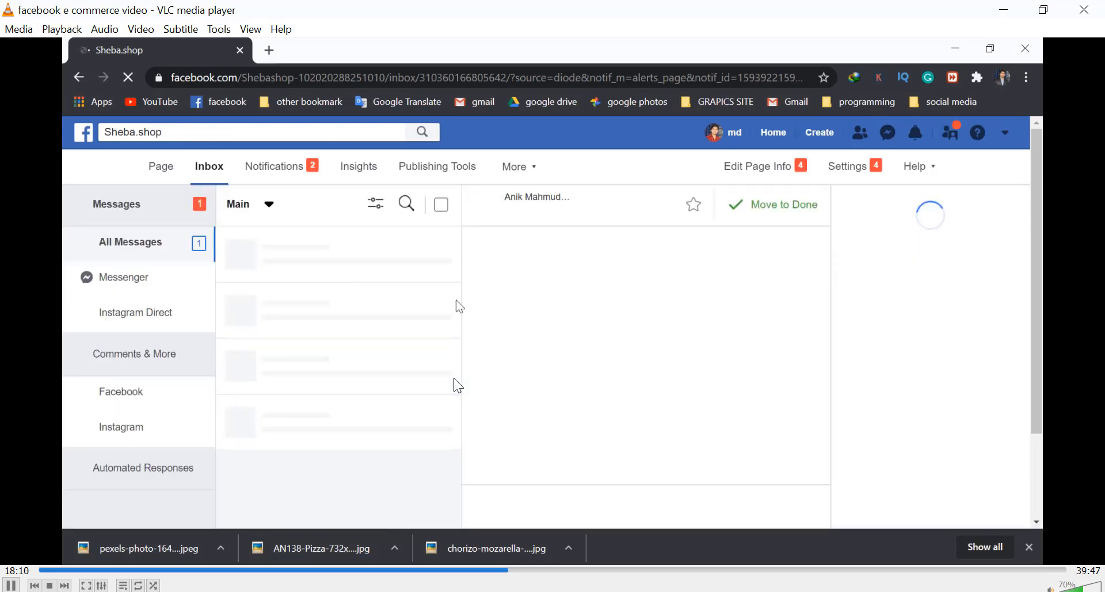
Play the page inbox in short bursts, pausing at the customer's Best fizza message (18:14) and again at 18:16.
key(space)
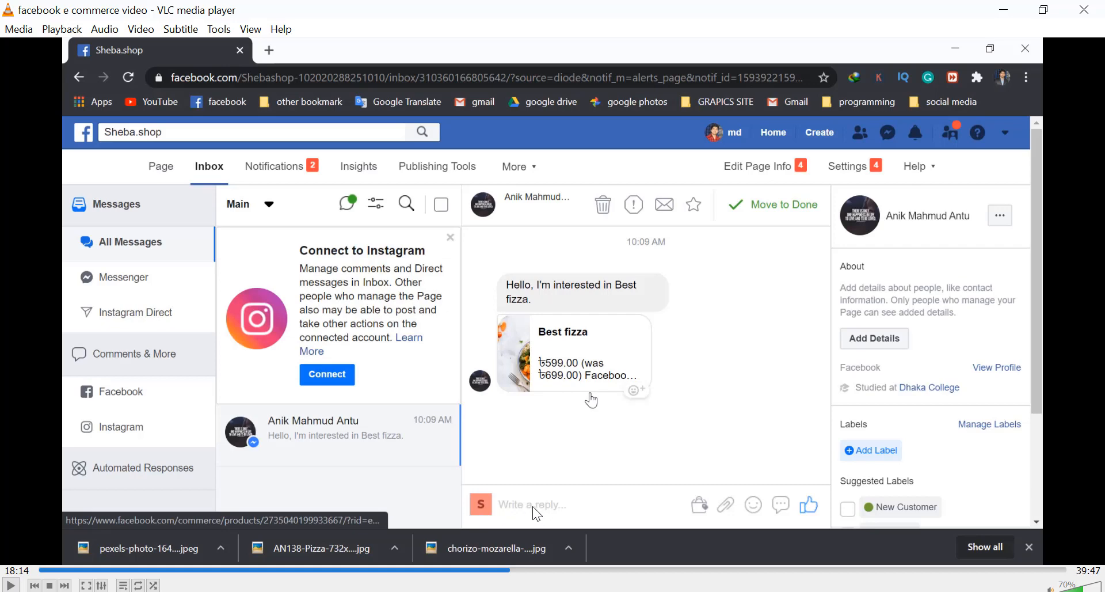
key(space)
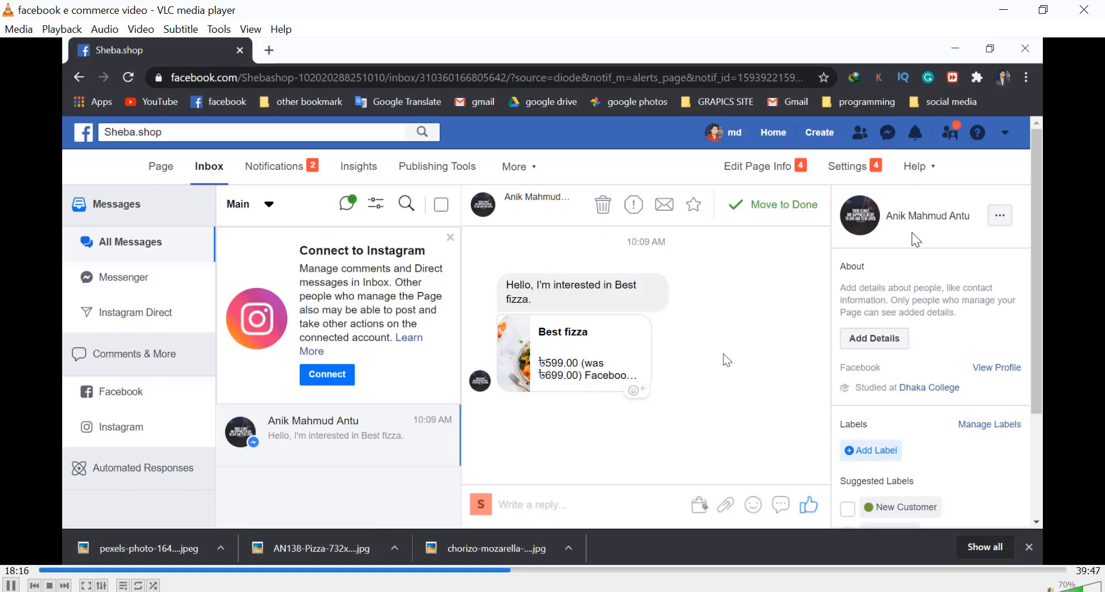
key(space)
key(space)
Skip ahead to the "thank you sir." reply, pause at 18:41, and skip on to the sent "please send your address" message (19:01).
key(Right)
key(Right)
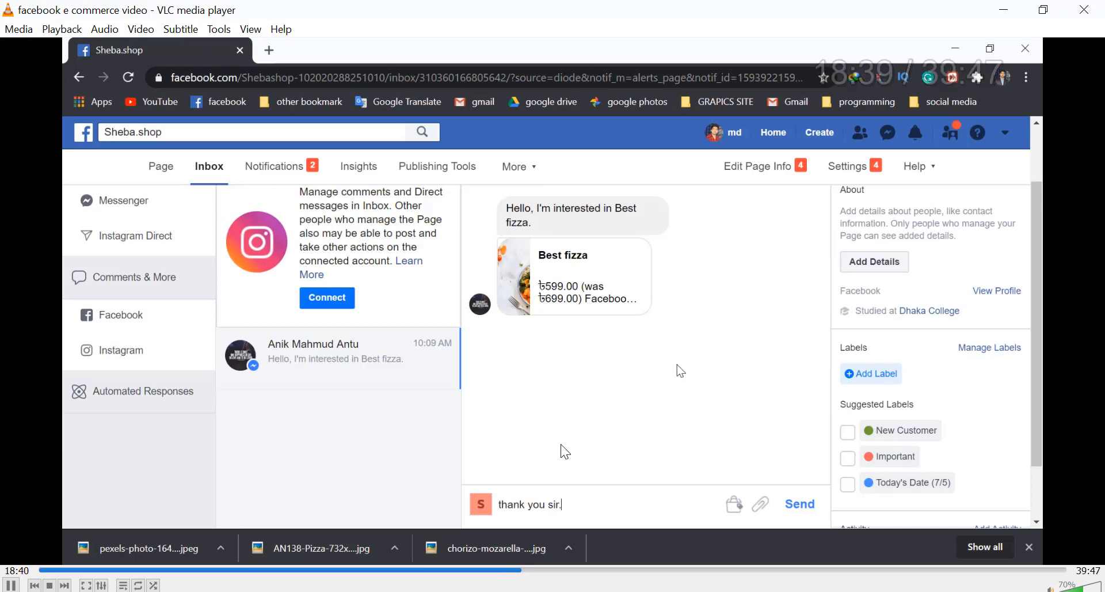
key(space)
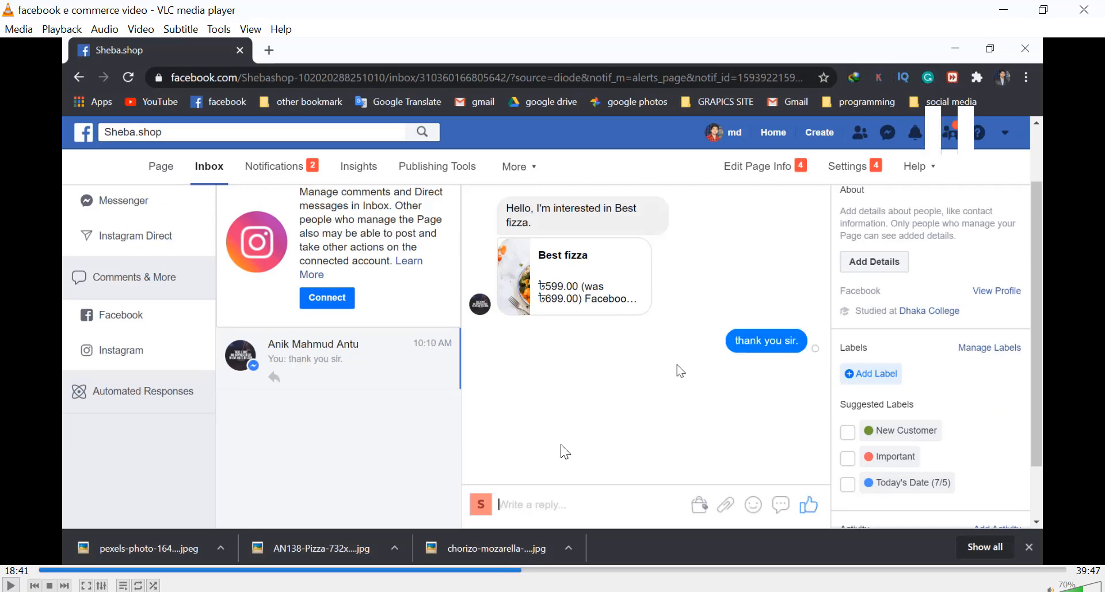
key(Right)
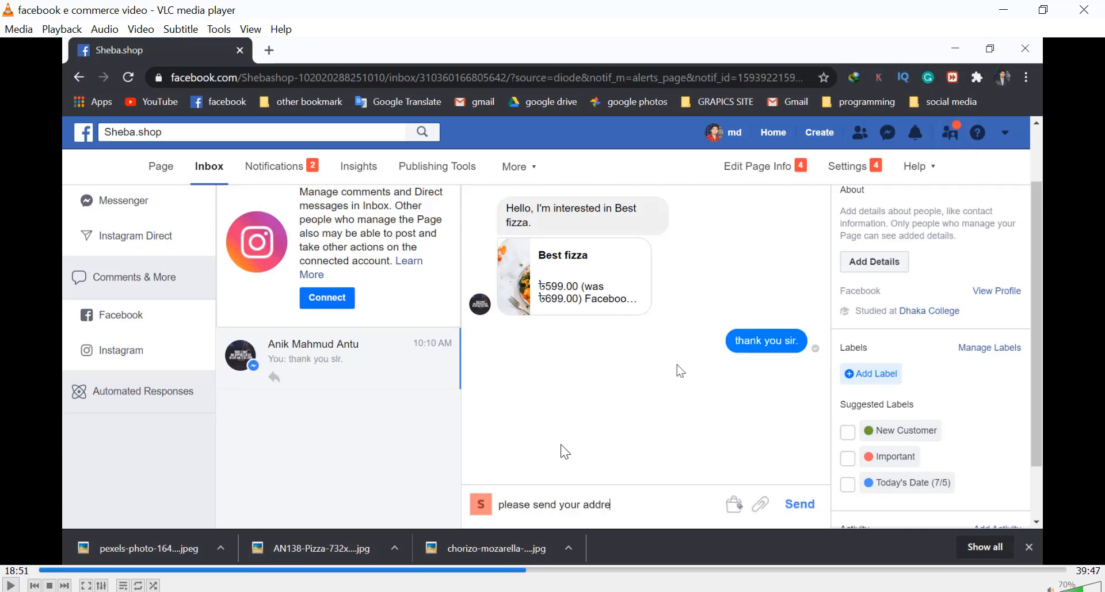
key(Right)
key(space)
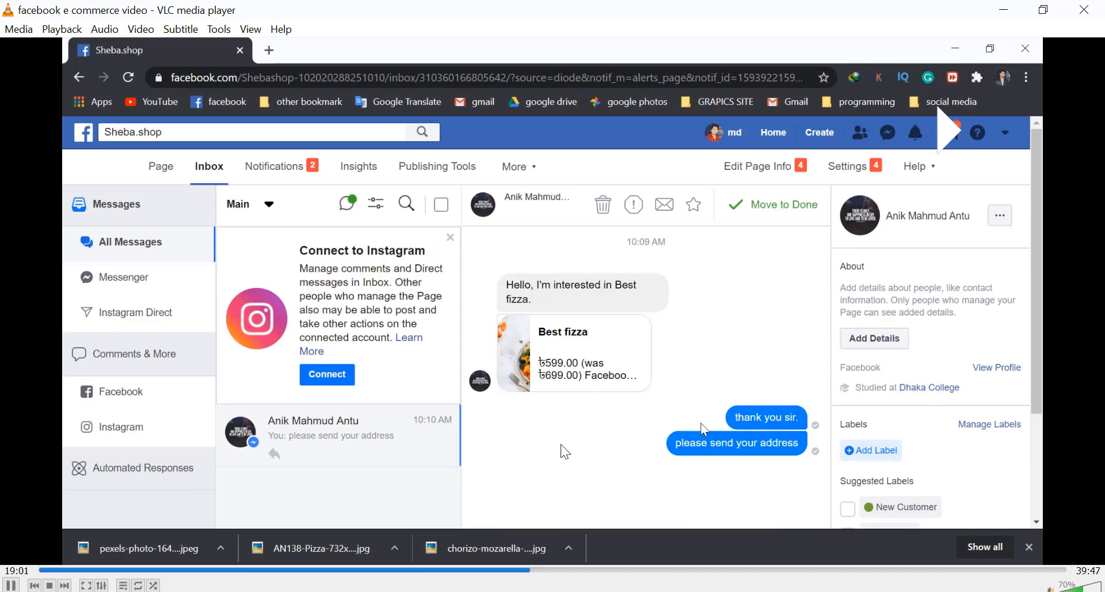
Play in short bursts through the opening of the Best fizza product link (19:05), and on to the New Customer label, pausing at 19:23.
key(space)
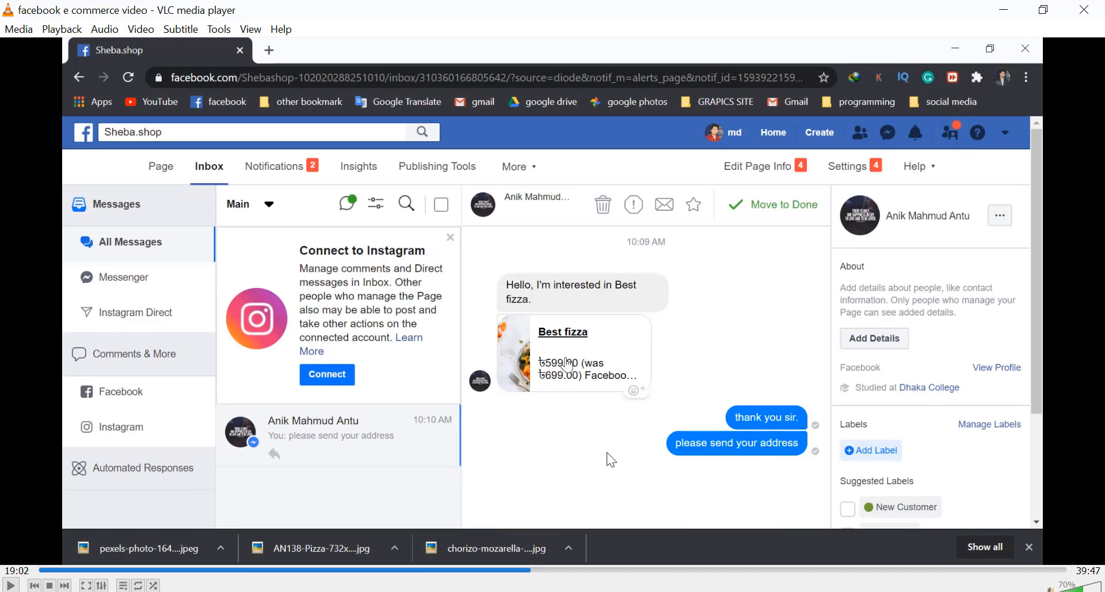
key(space)
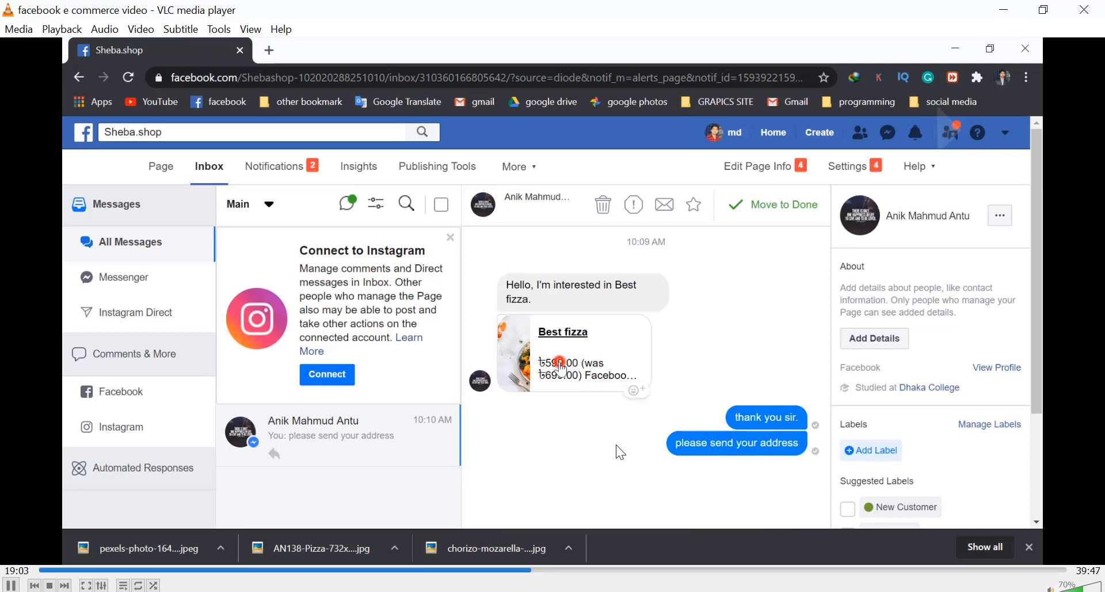
key(space)
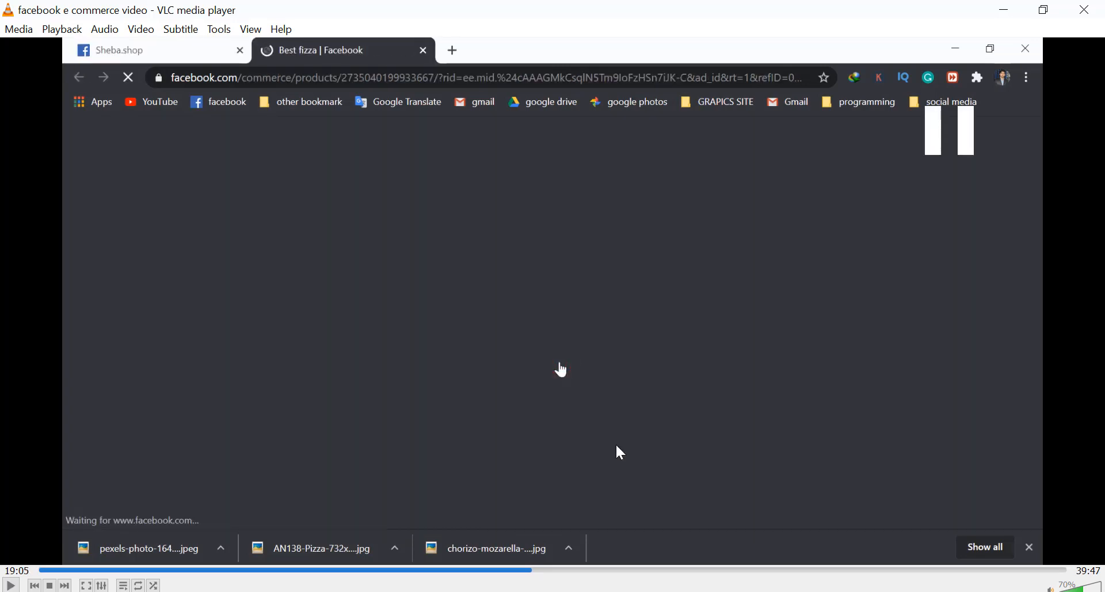
key(space)
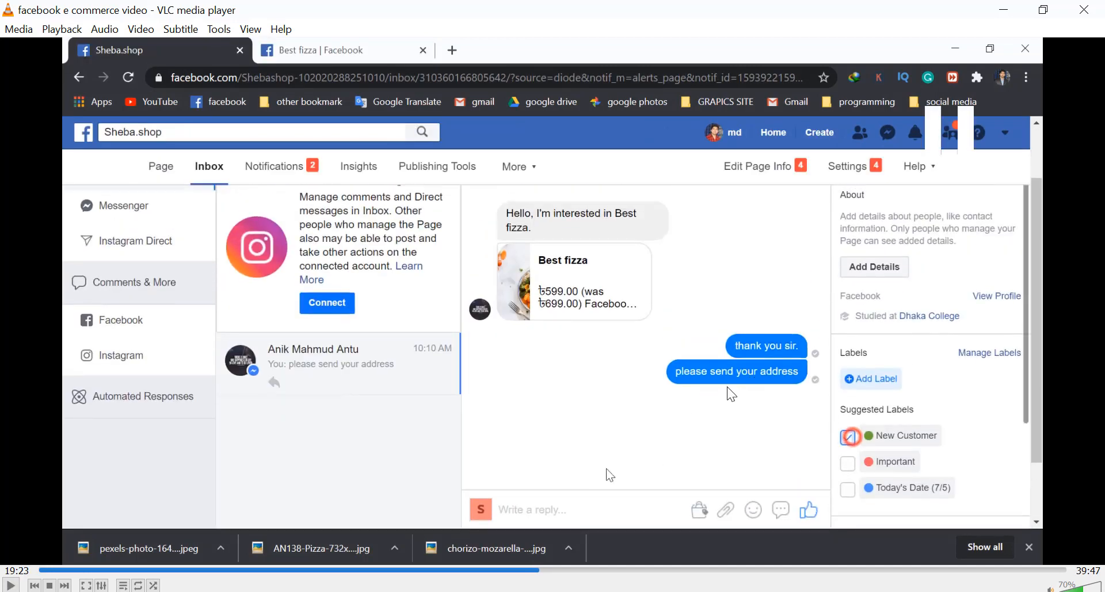
key(space)
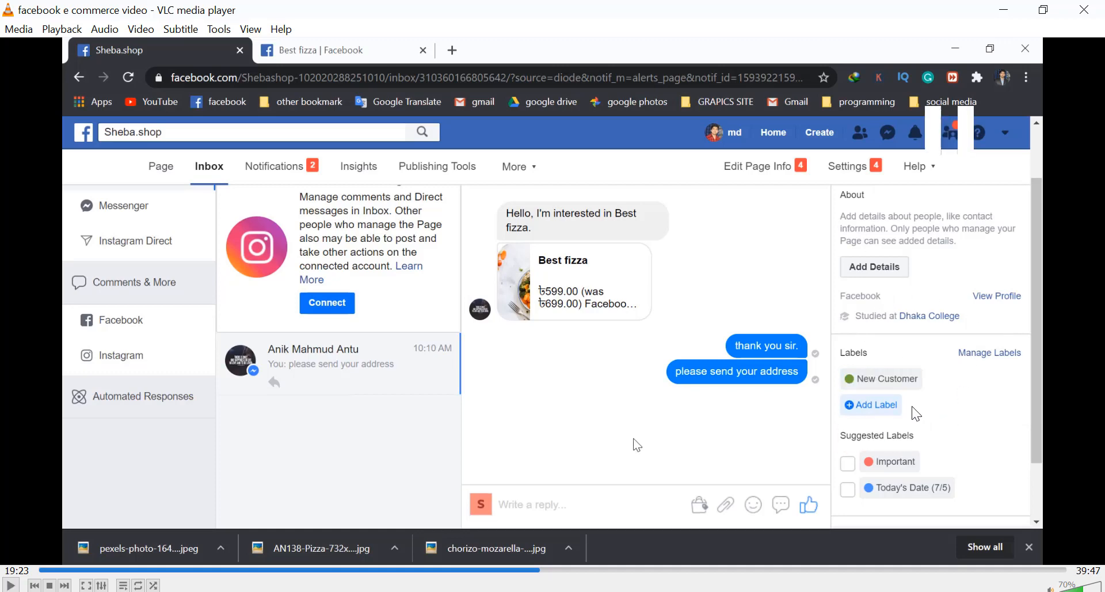
Play on to the conversation labelled New Customer, pause at 19:36, and continue in short bursts to the Ban from Page option (19:49).
key(space)
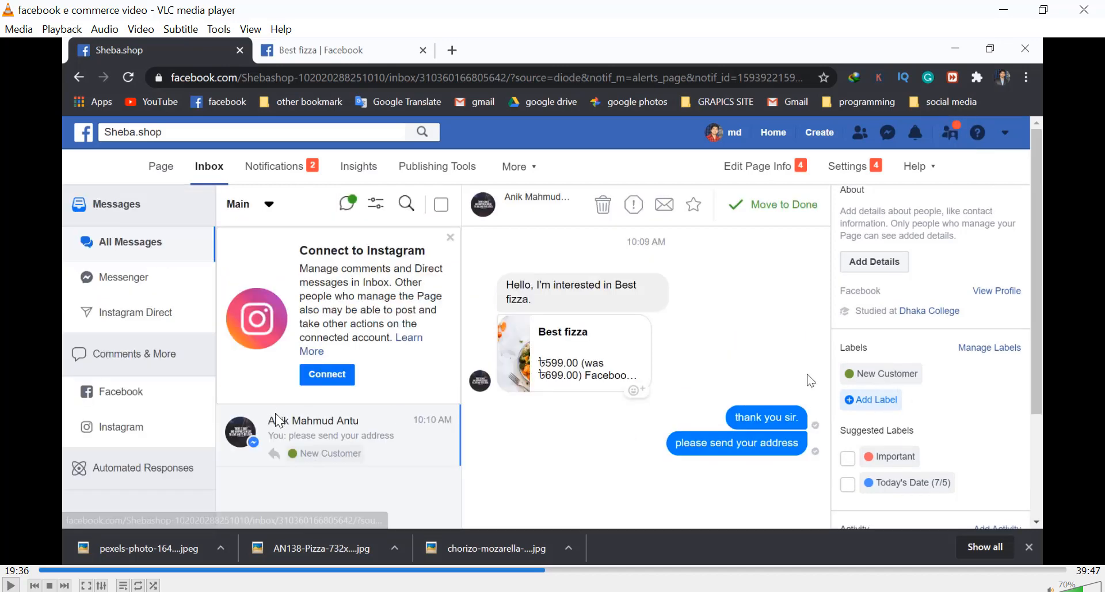
key(space)
key(space)
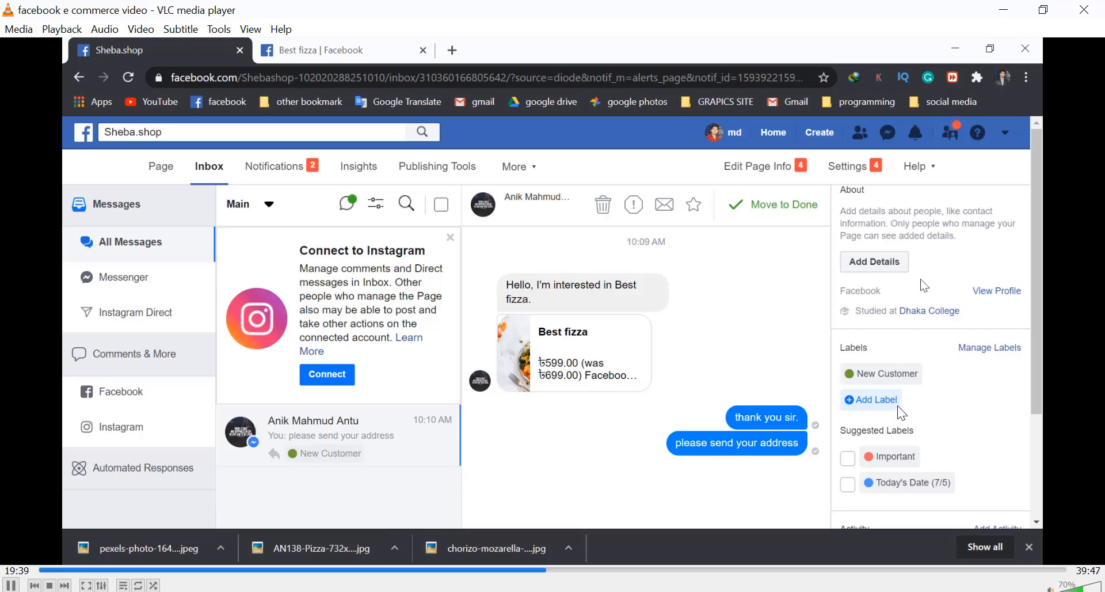
key(space)
key(space)
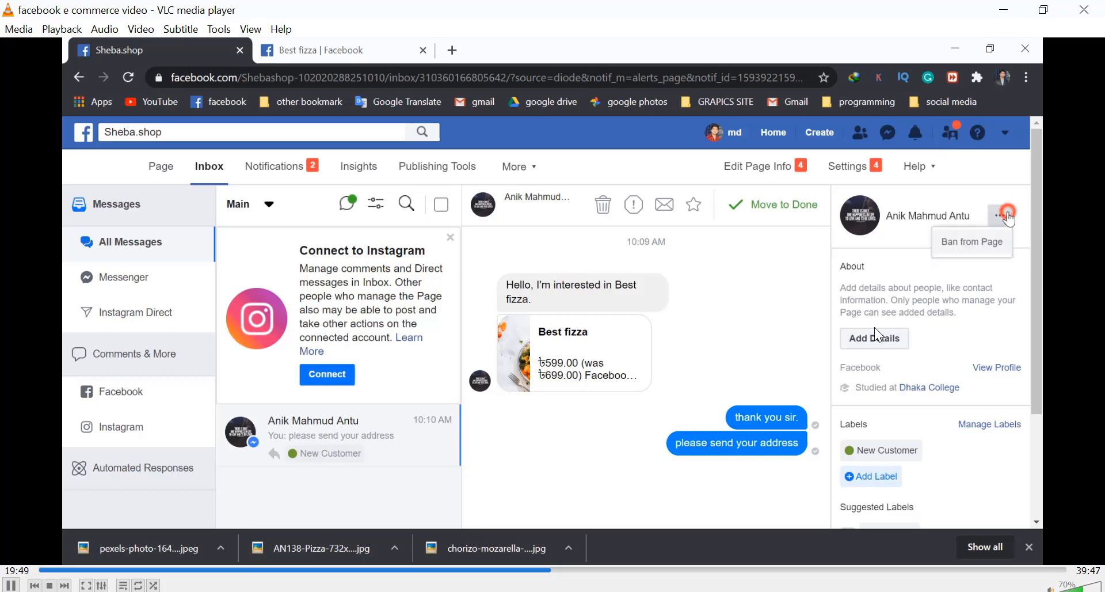
Play on to the Add Details button, pause at 19:59, and resume to the Edit Contact dialog (20:03).
key(space)
key(space)
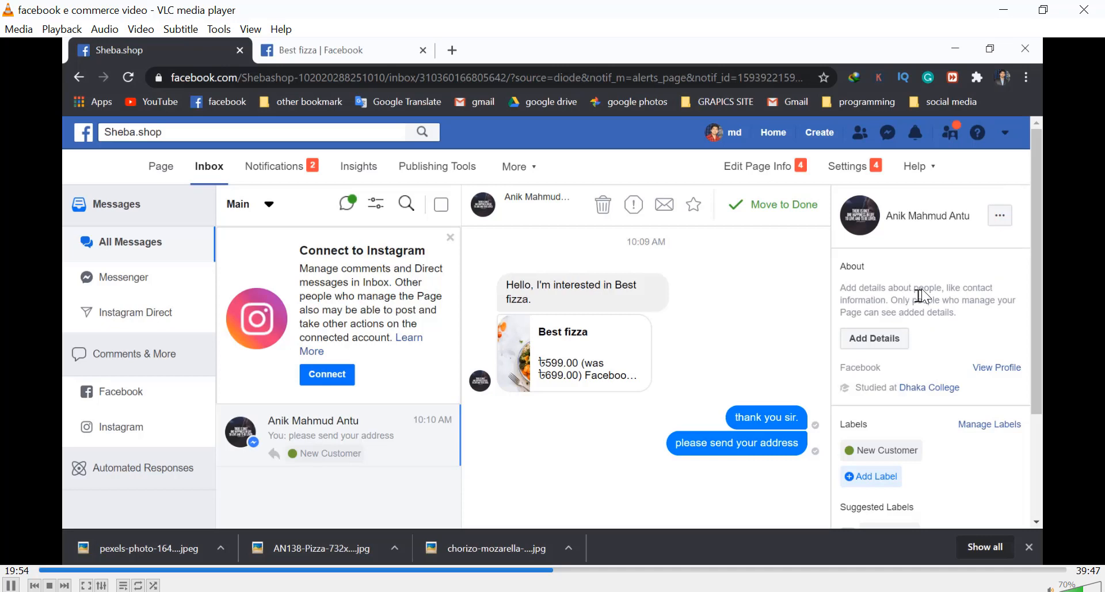
key(space)
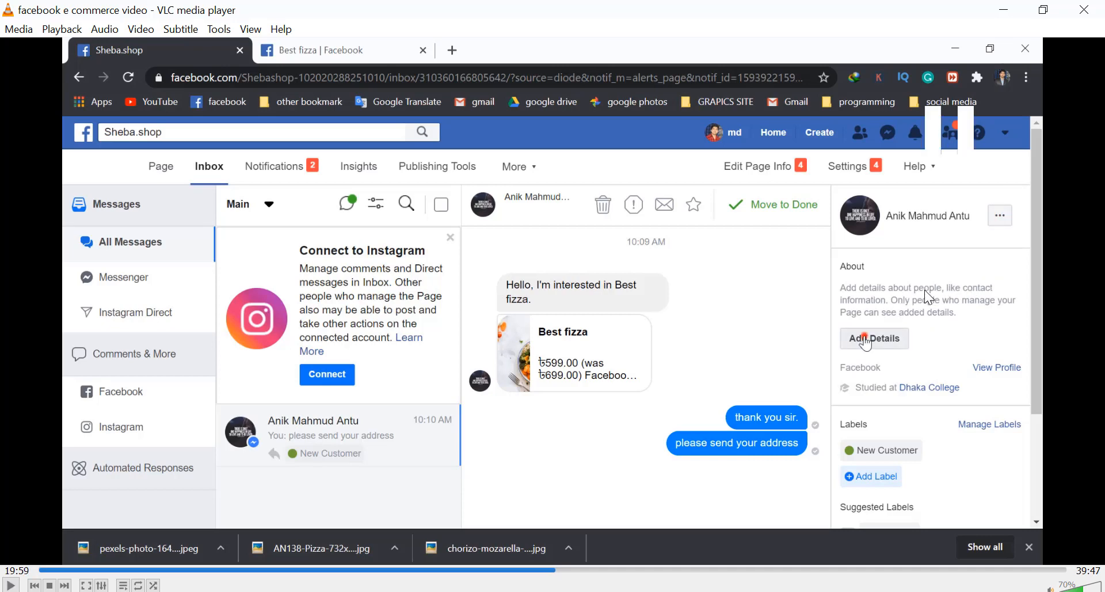
key(space)
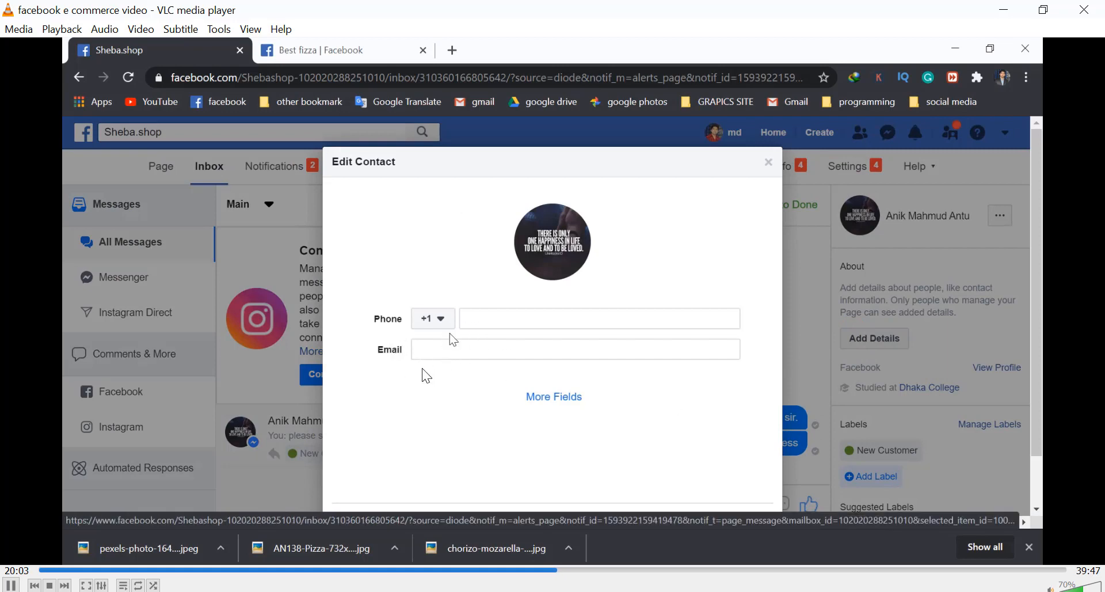
Skip ahead to the expanded contact form (20:26), play through the email entry, and skip on to the Address field (20:48).
key(Right)
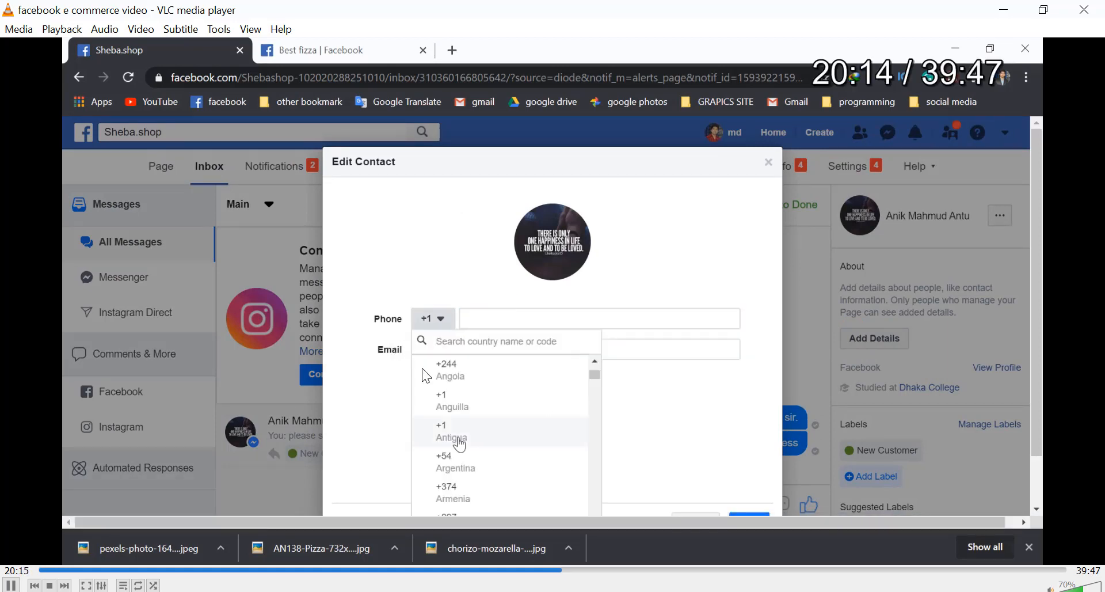
key(Right)
key(space)
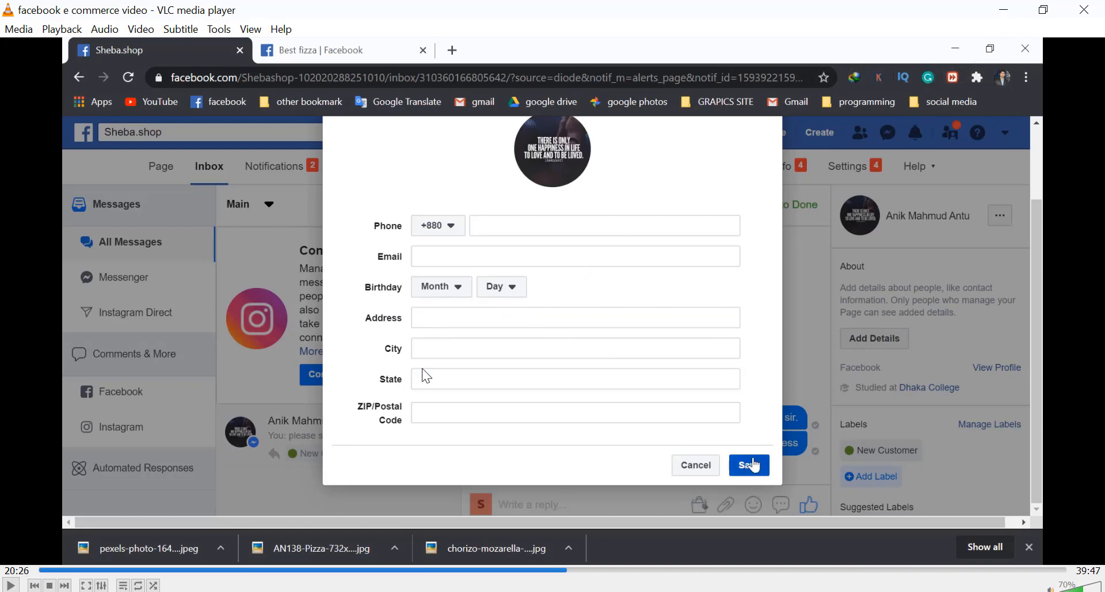
key(space)
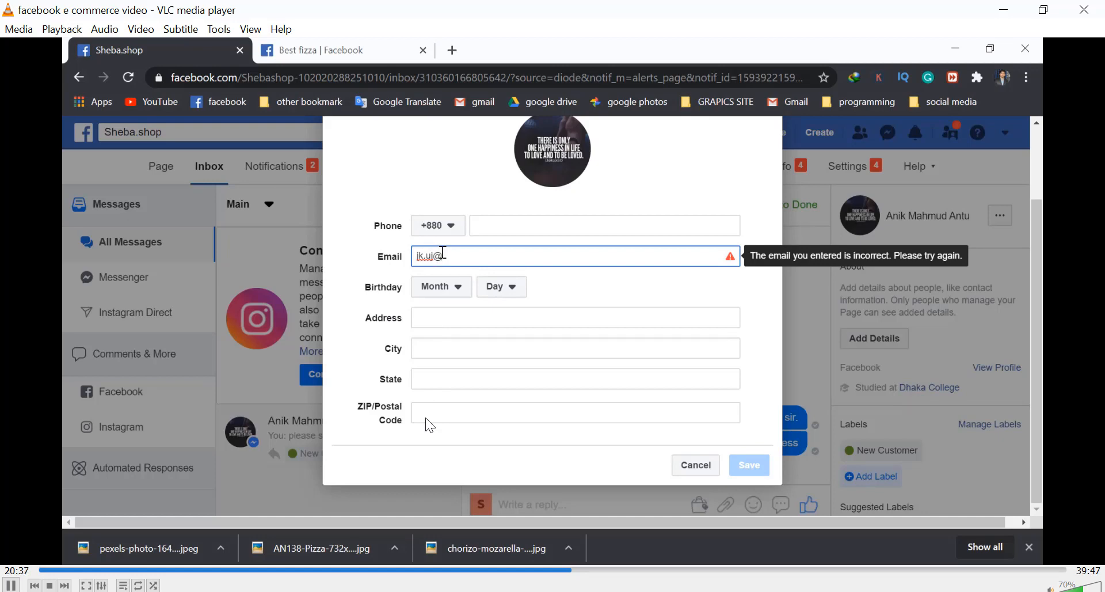
key(space)
key(Right)
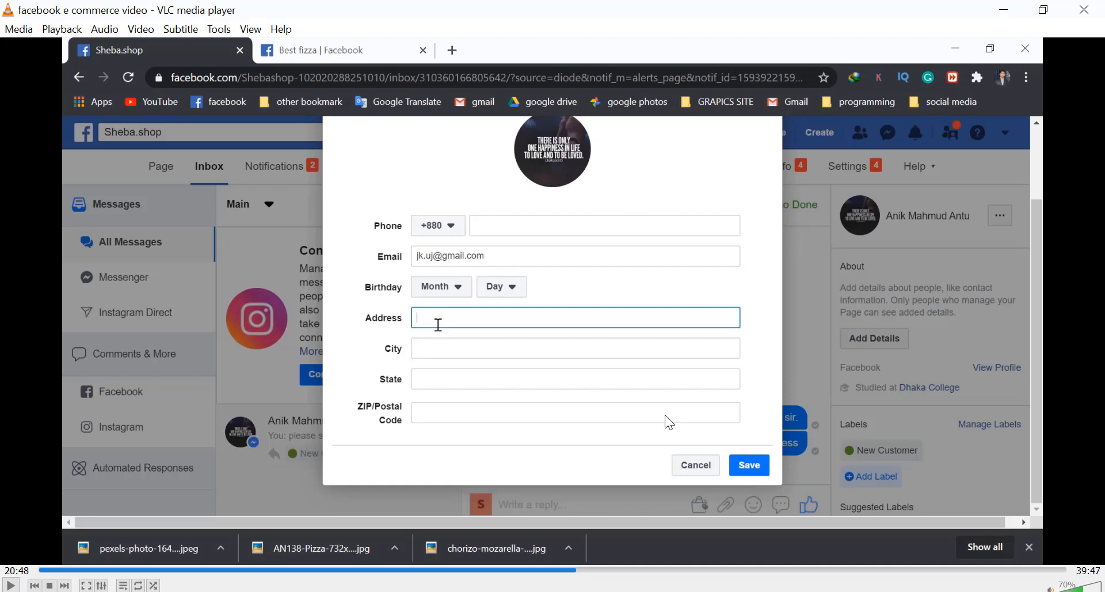
Skip ahead to the Main, Done and Spam folder list (21:38), and play in short bursts to the Available and Away options (21:45).
key(Right)
key(Right)
key(Right)
key(Right)
key(Right)
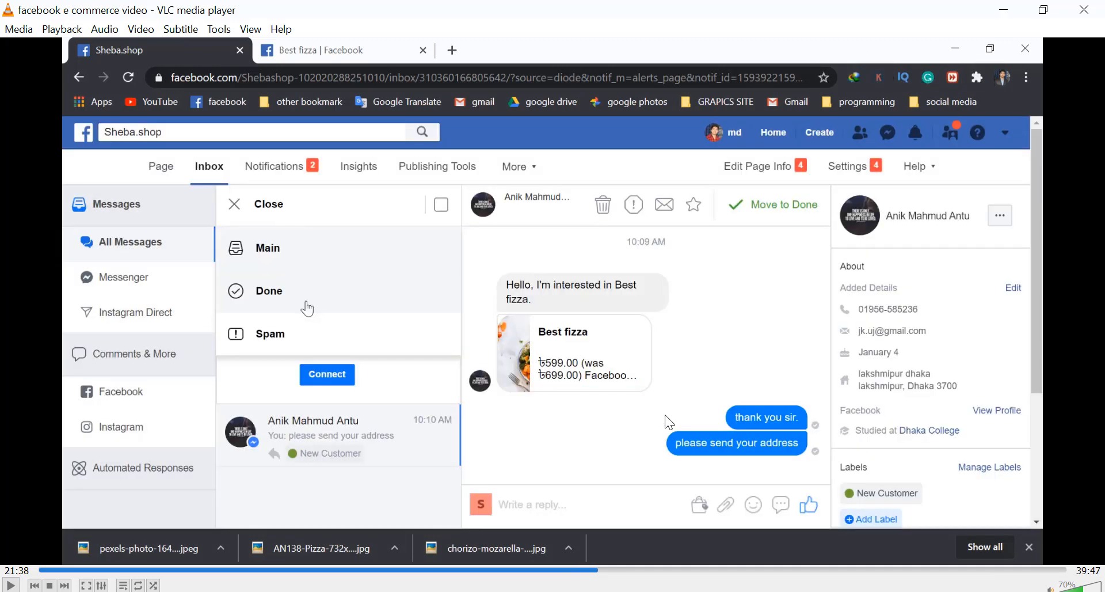
key(space)
key(space)
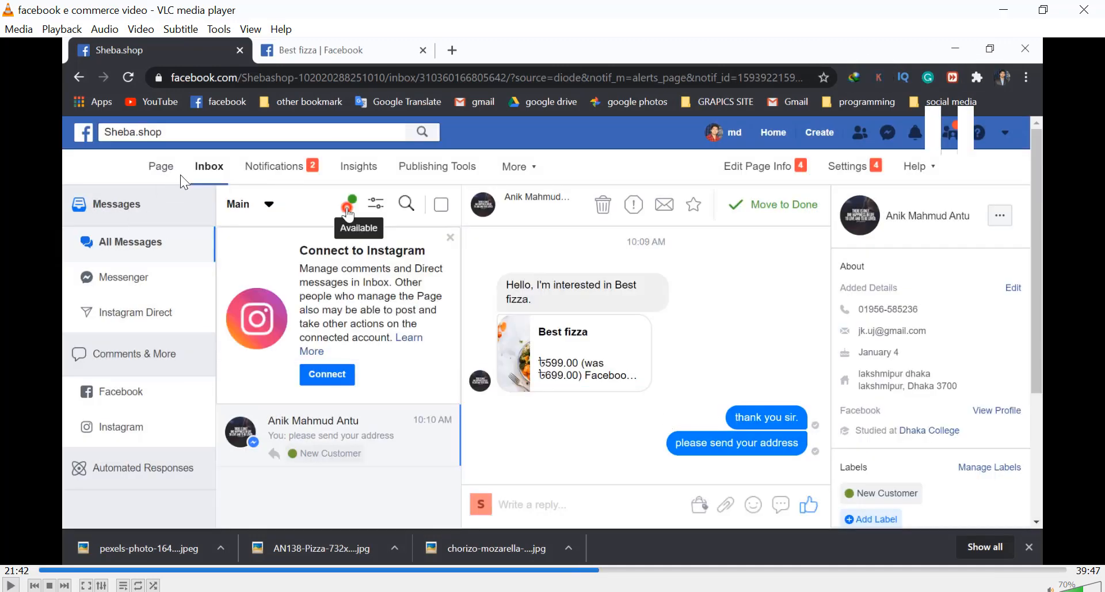
key(space)
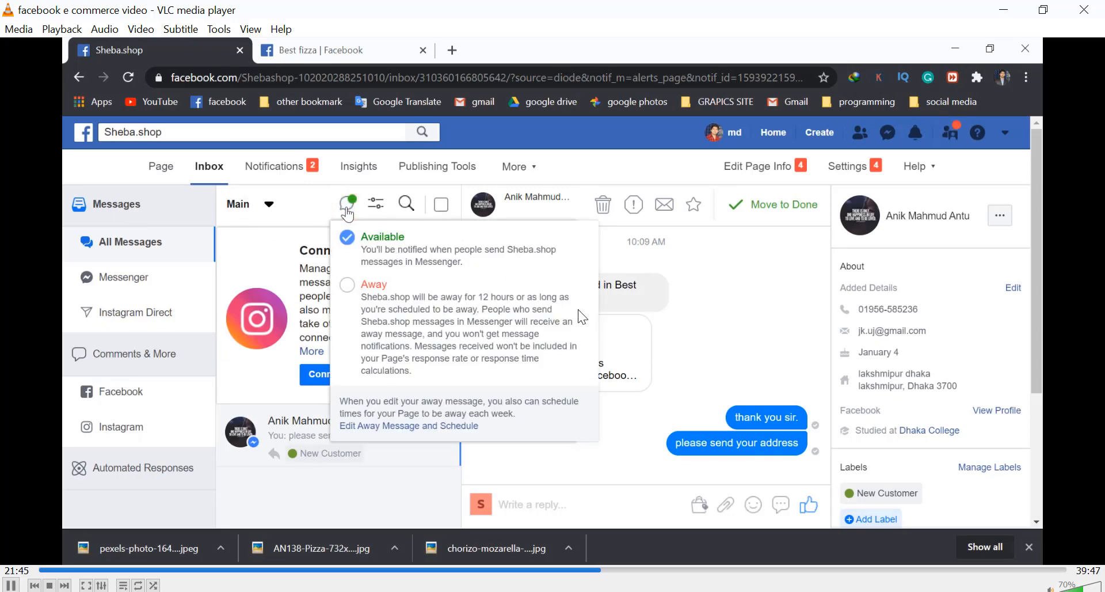
Skip ahead through the explanation of the Available and Away options, pausing after 22:08 and moving on to 22:59.
key(Right)
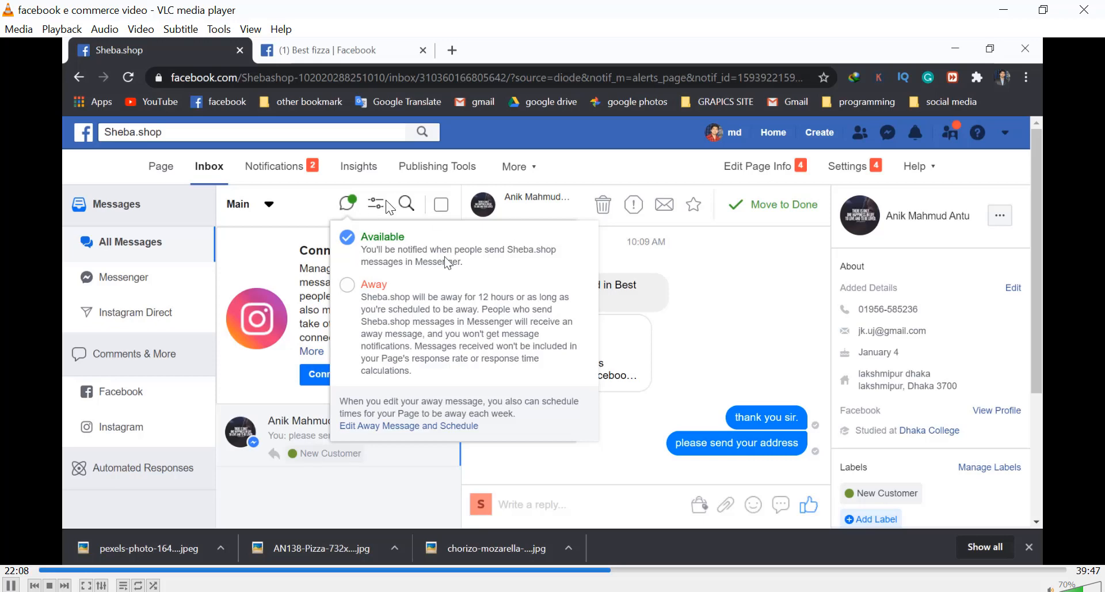
key(space)
key(Right)
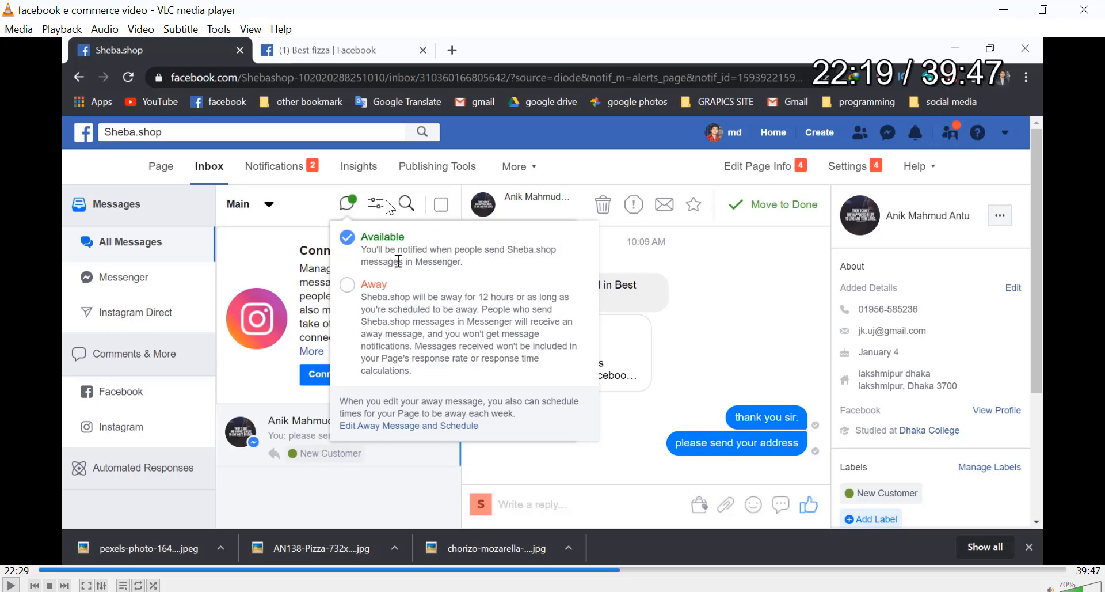
key(Right)
key(Right)
key(Right)
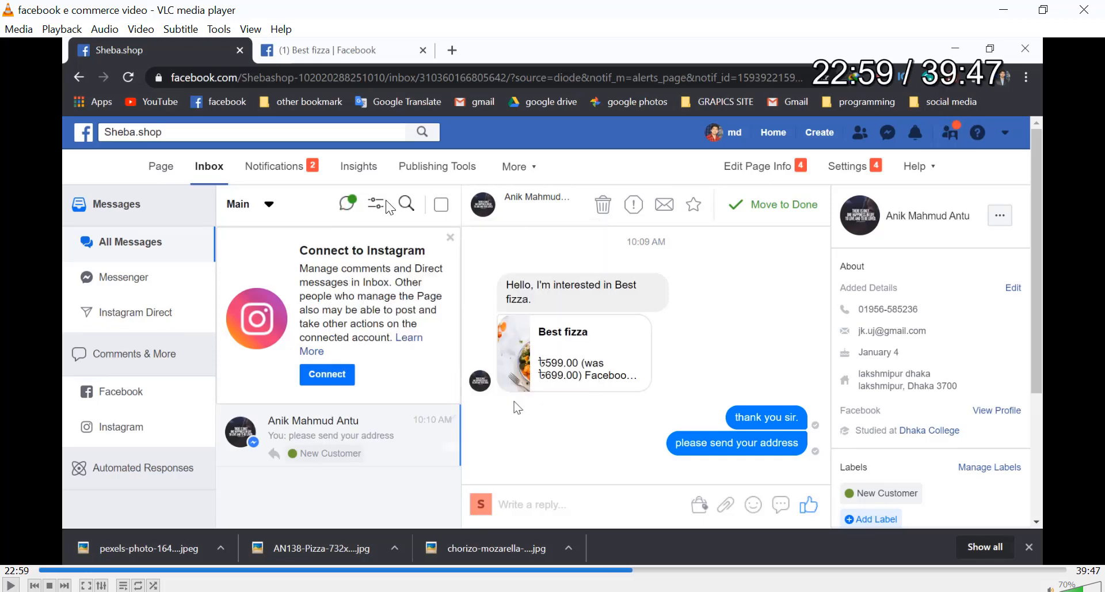
Skip ahead to the Activity section (23:09), play through adding Order Placed, and skip on to the Order Shipped option (23:55).
key(Right)
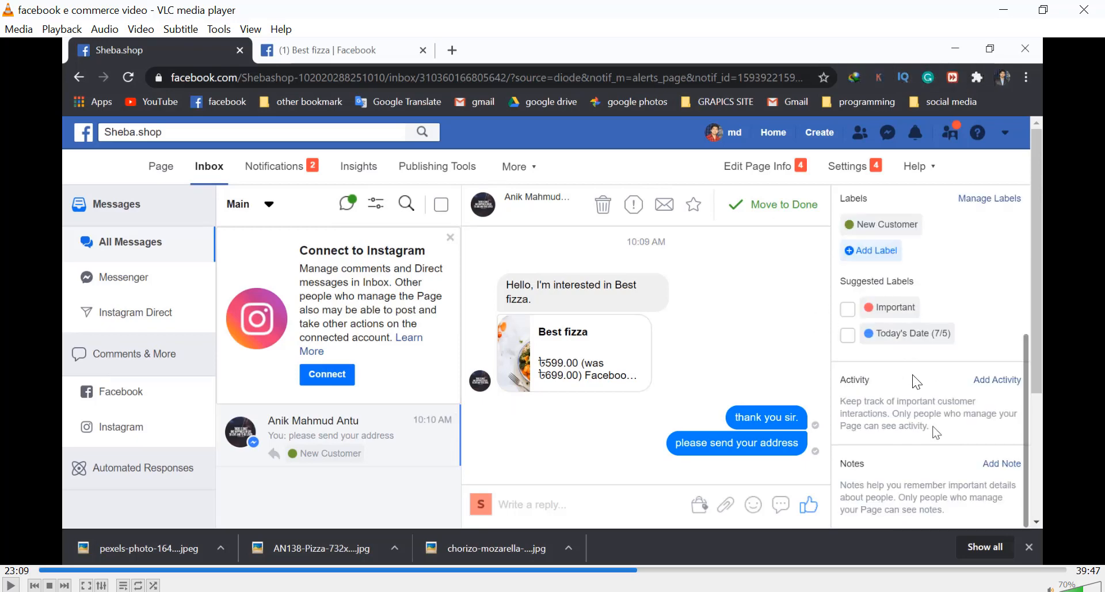
key(Right)
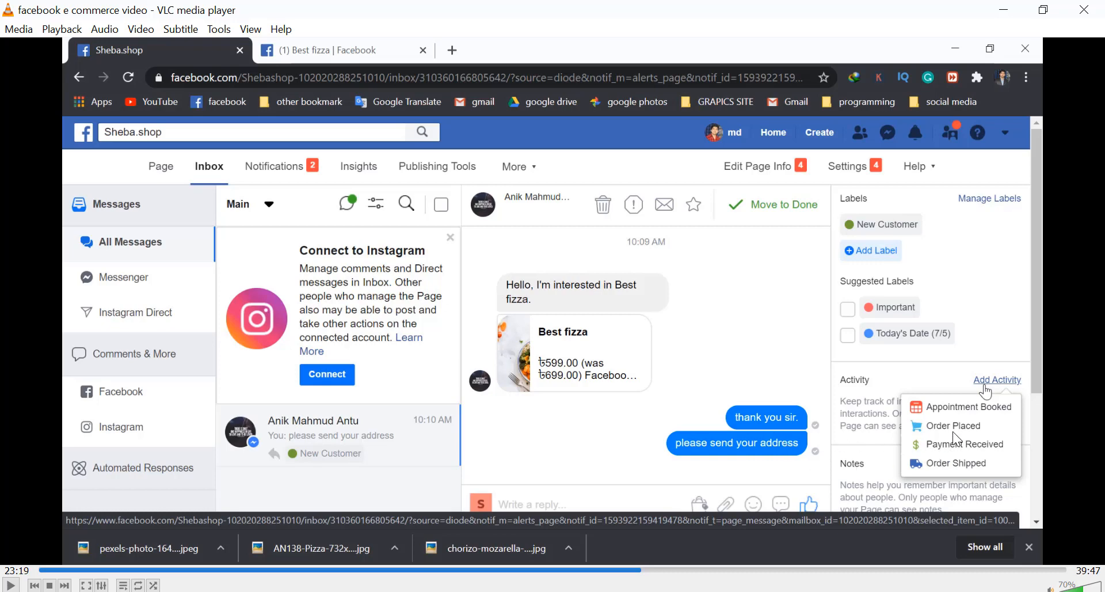
key(space)
key(t)
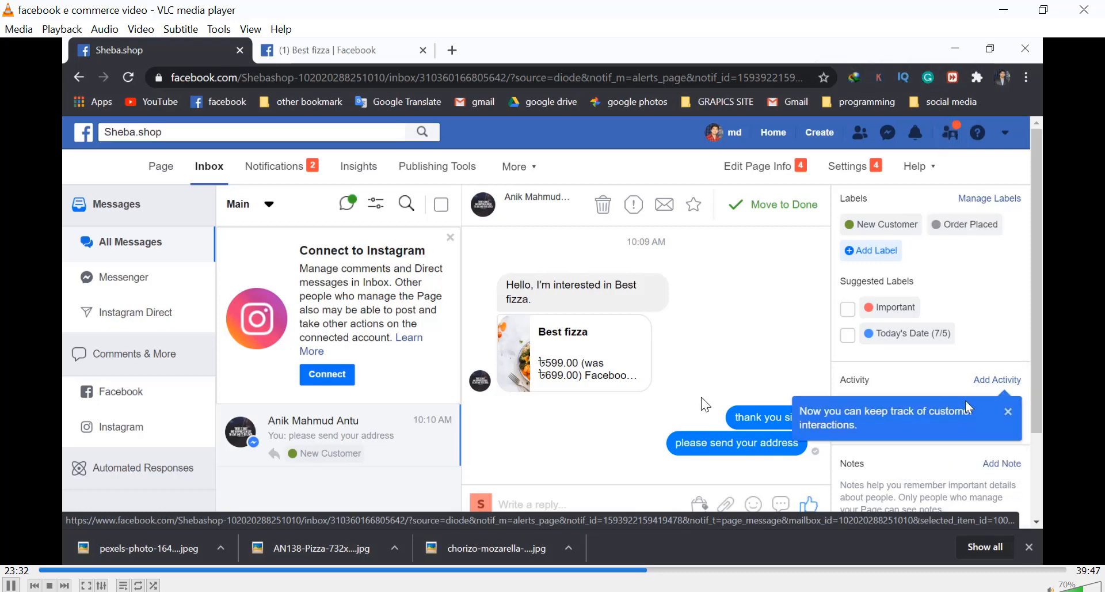
key(Right)
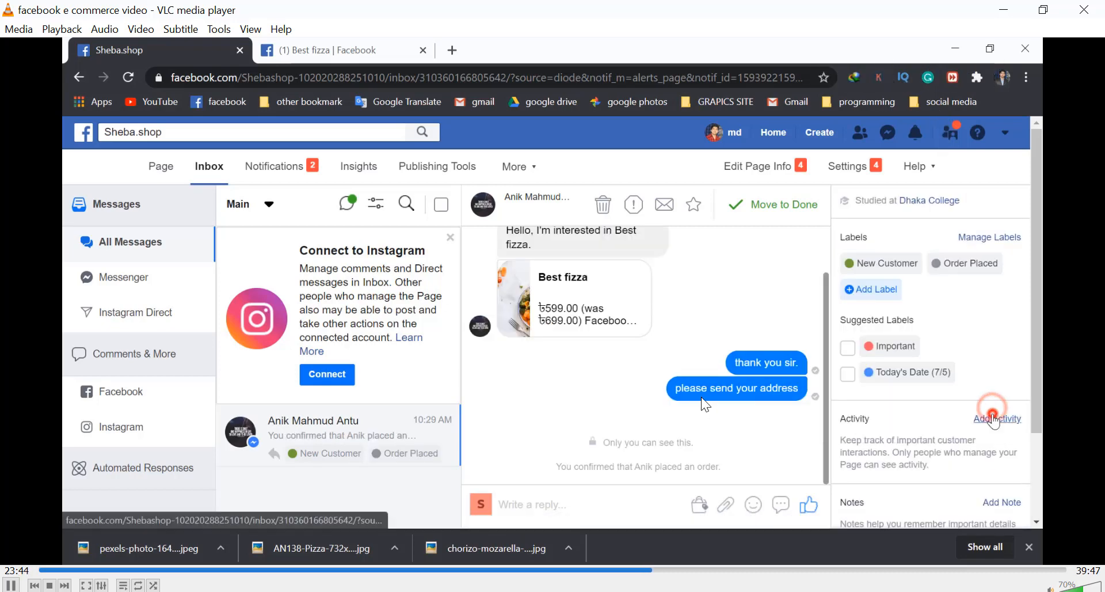
key(Right)
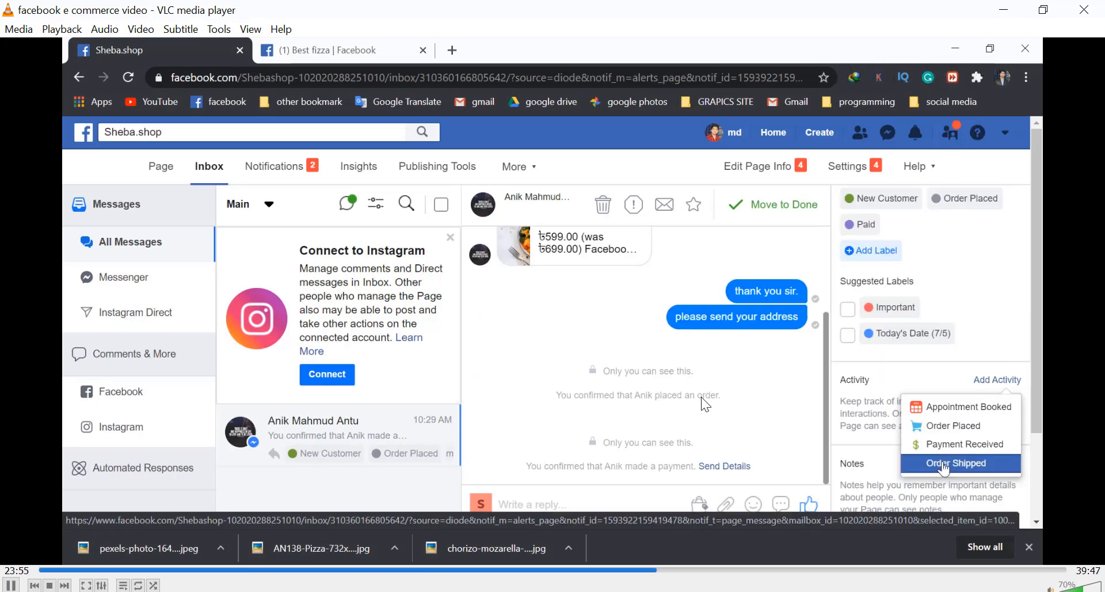
Play in short bursts to the customer's chat with the Sheba.shop replies (24:06), and pause at 24:15.
key(space)
key(space)
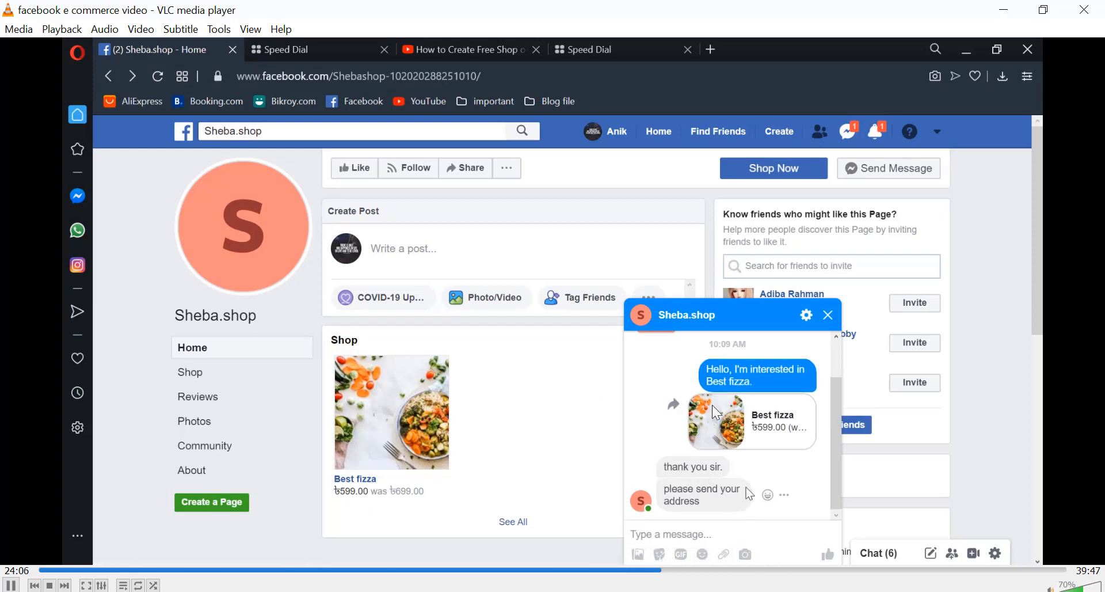
key(space)
key(space)
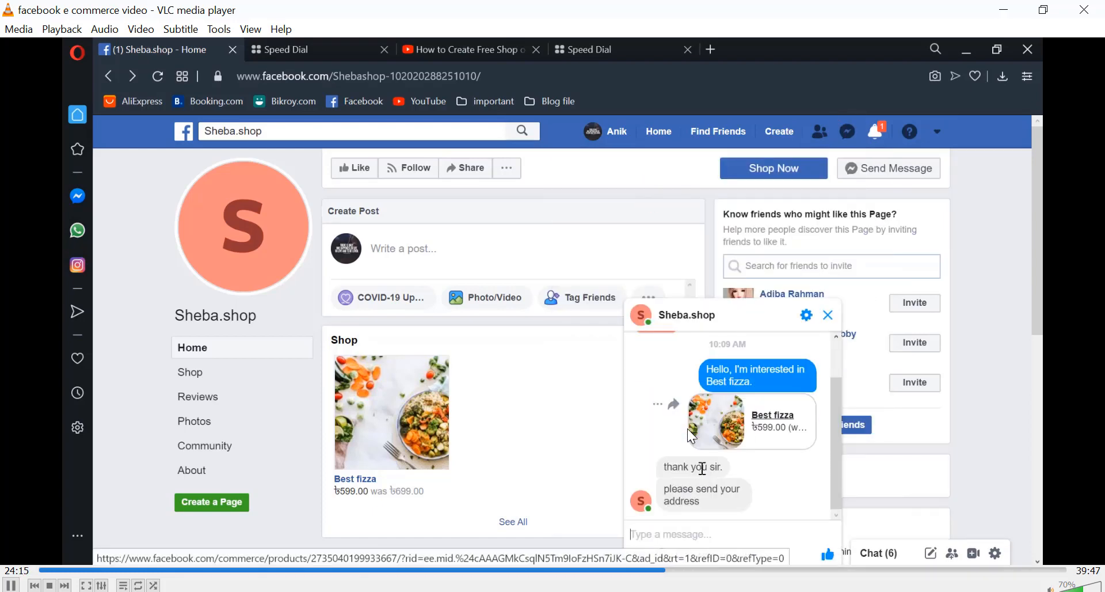
key(space)
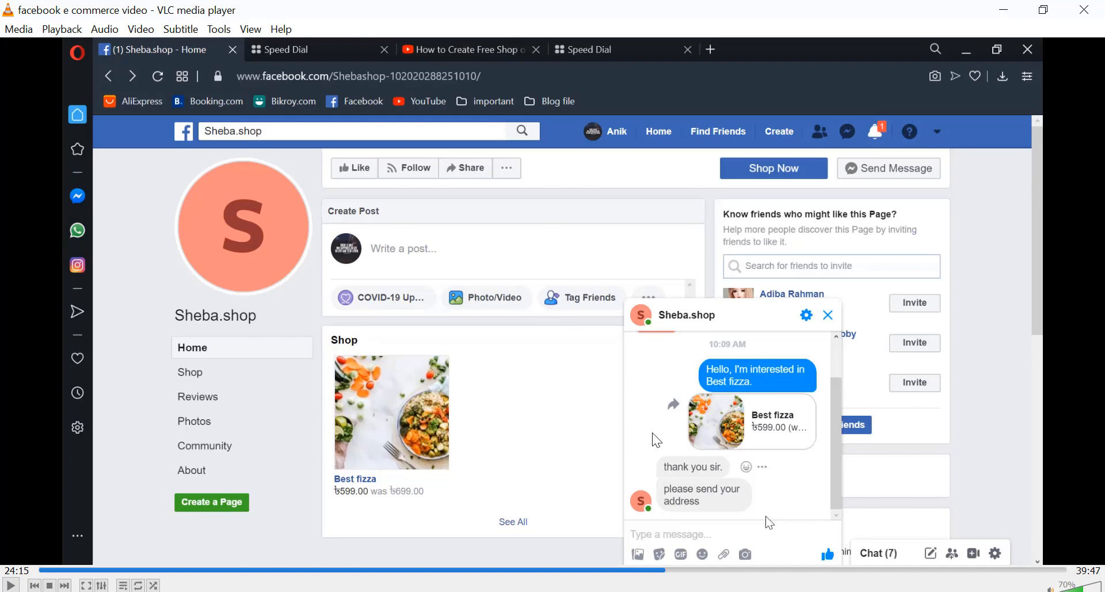
Skip ahead to the order-shipped confirmation (24:25), and play in short bursts through adding the Important and Today's Date labels, pausing at 24:54.
key(Right)
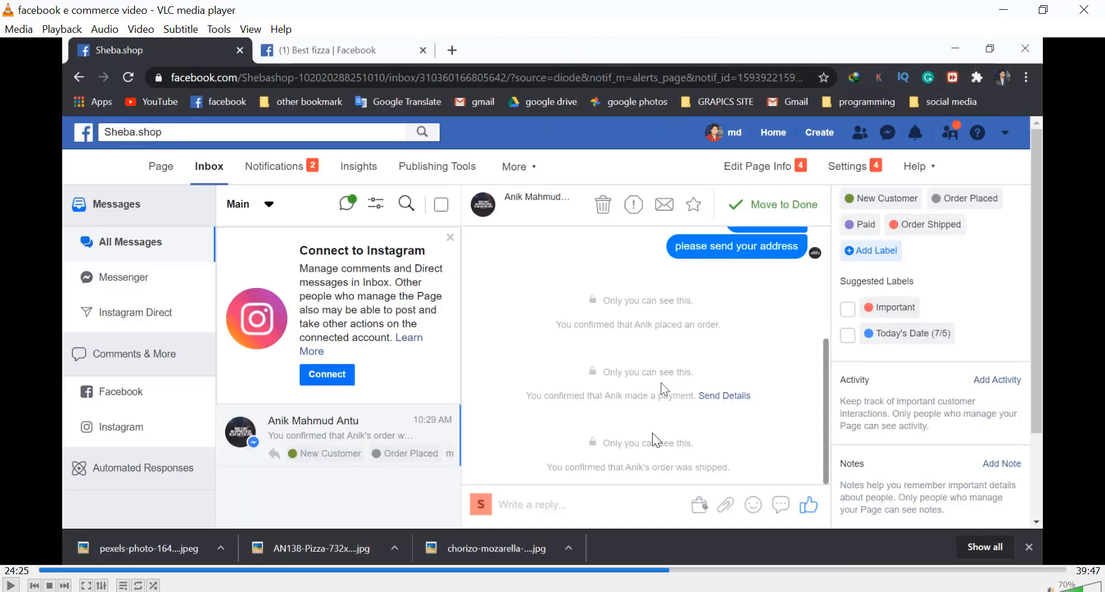
key(space)
key(space)
key(space)
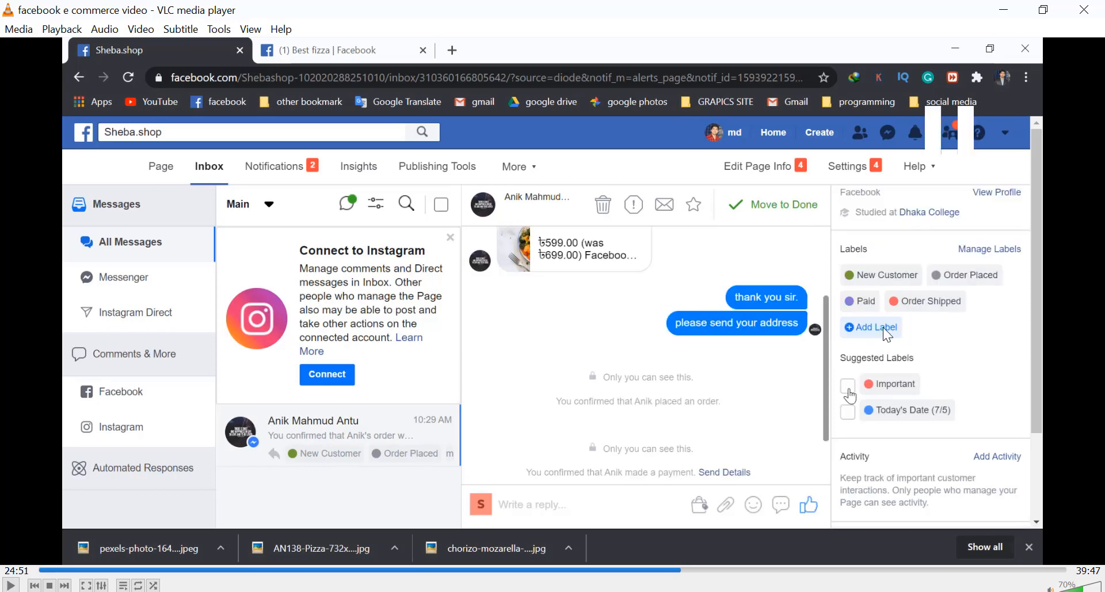
key(space)
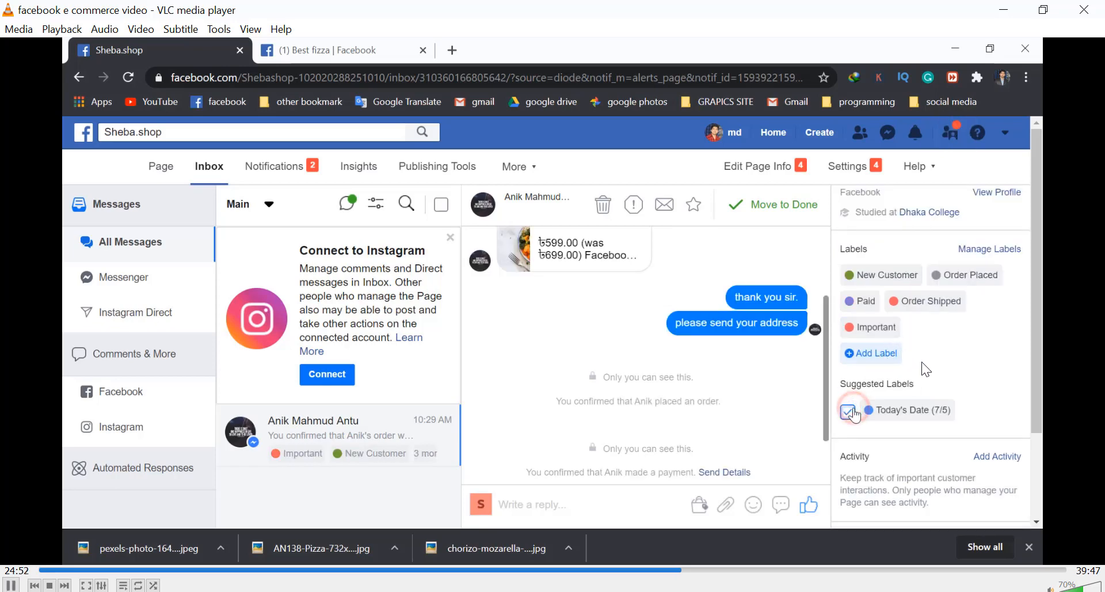
key(space)
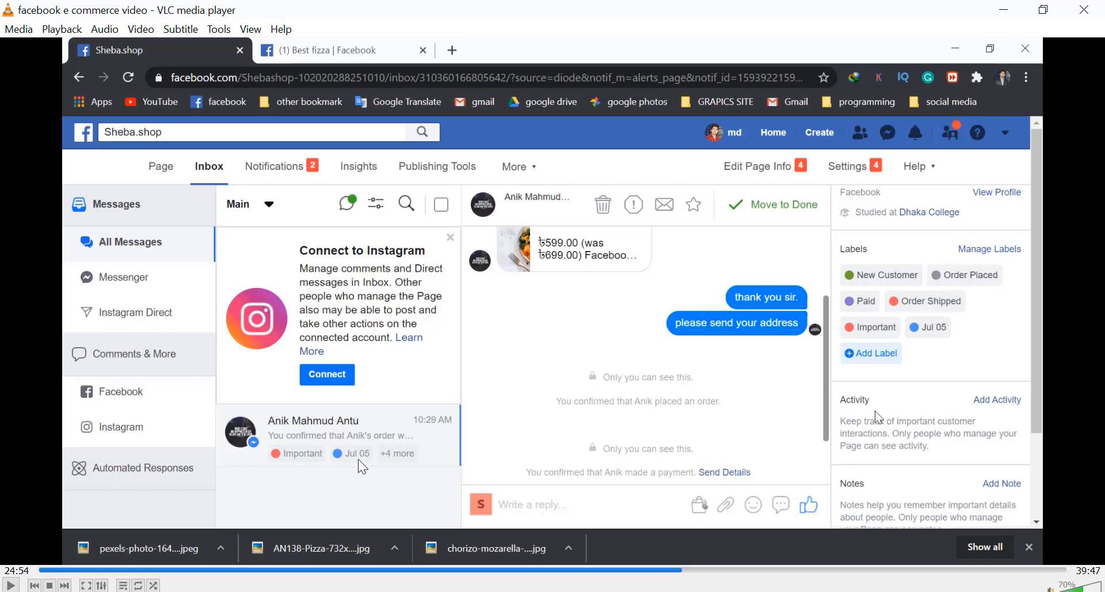
Play in short bursts past the Notes section and through adding the very important label, and pause on the message list filtered by it (25:27).
key(space)
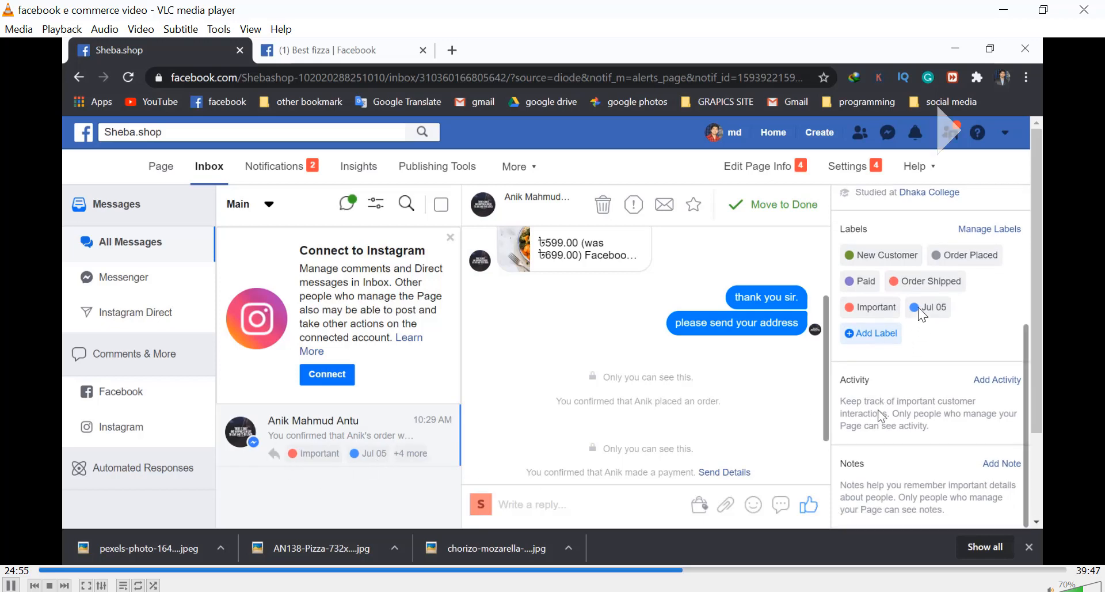
key(space)
key(space)
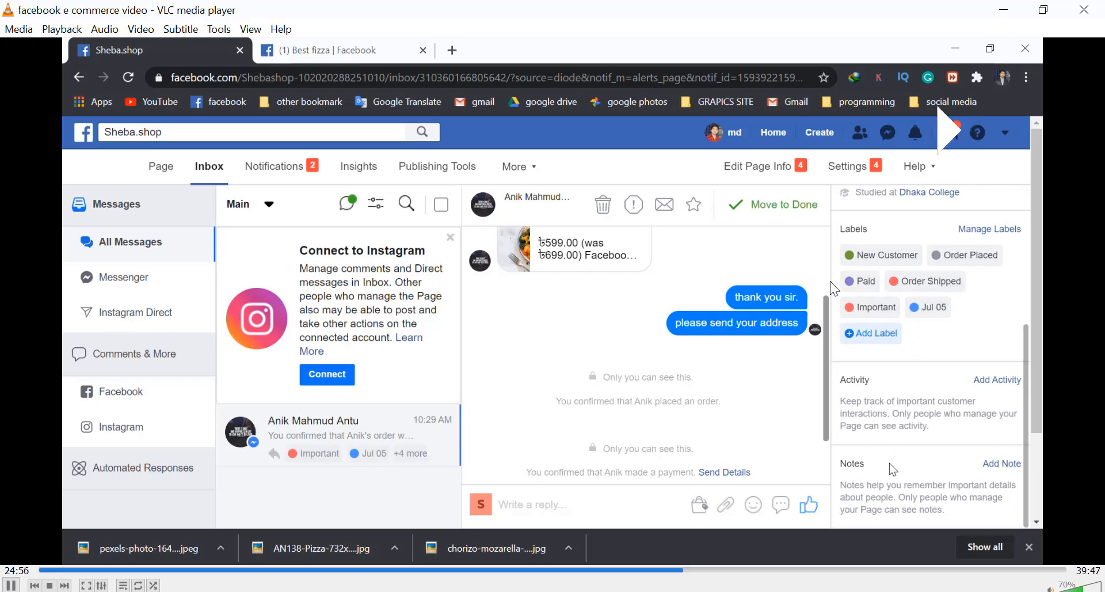
key(space)
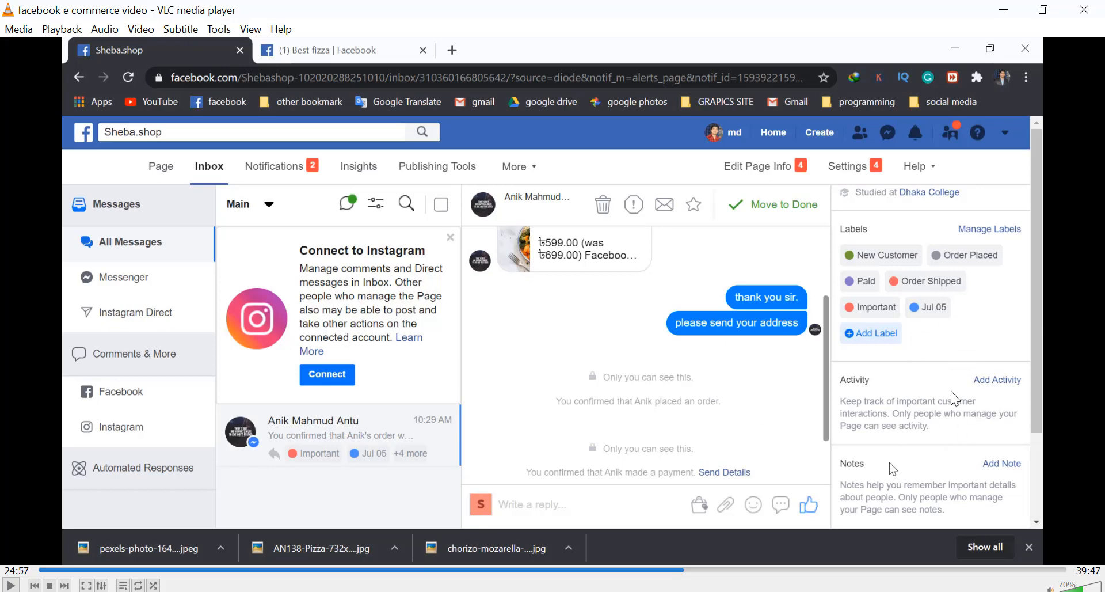
key(space)
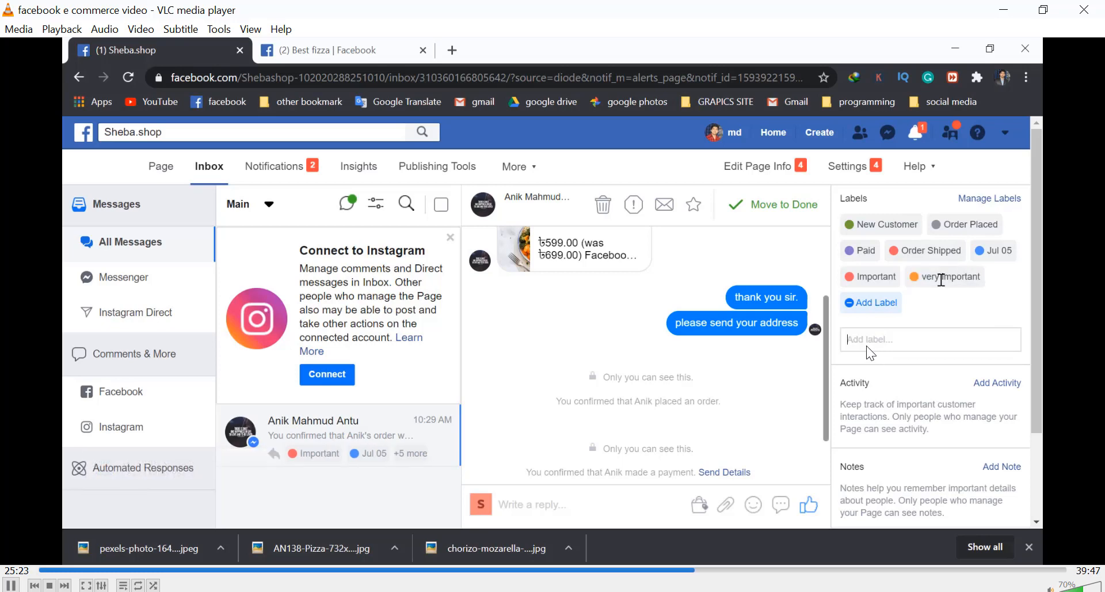
key(space)
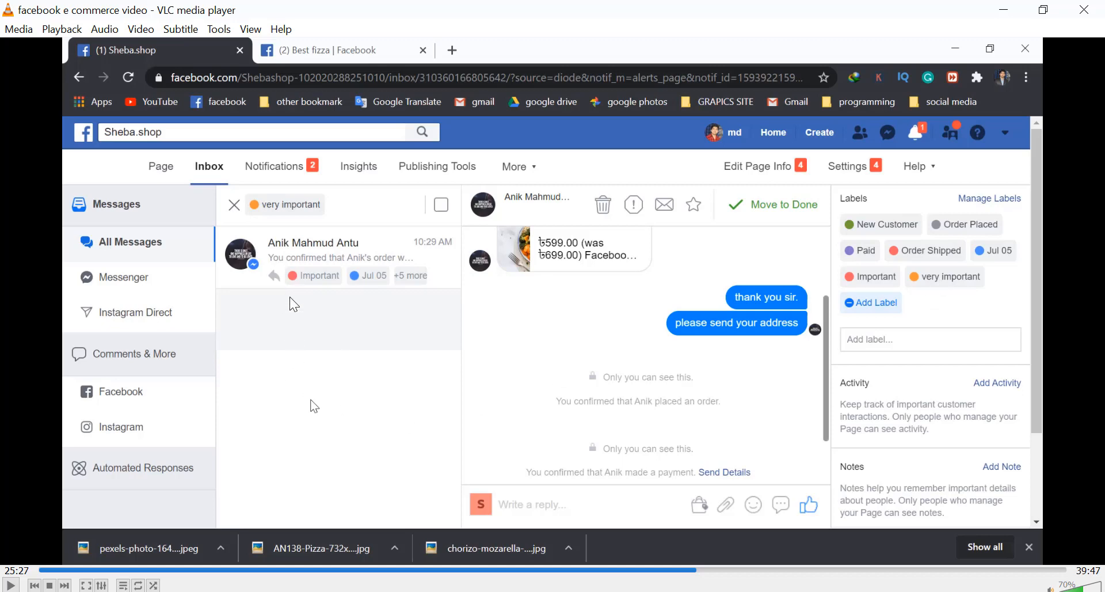
Raise the volume to 75%, play on to the label deletion in Manage Labels (26:10), and skip ahead to 26:33, pausing there.
scroll(867, 361, up, 1)
click(882, 231)
click(862, 259)
key(space)
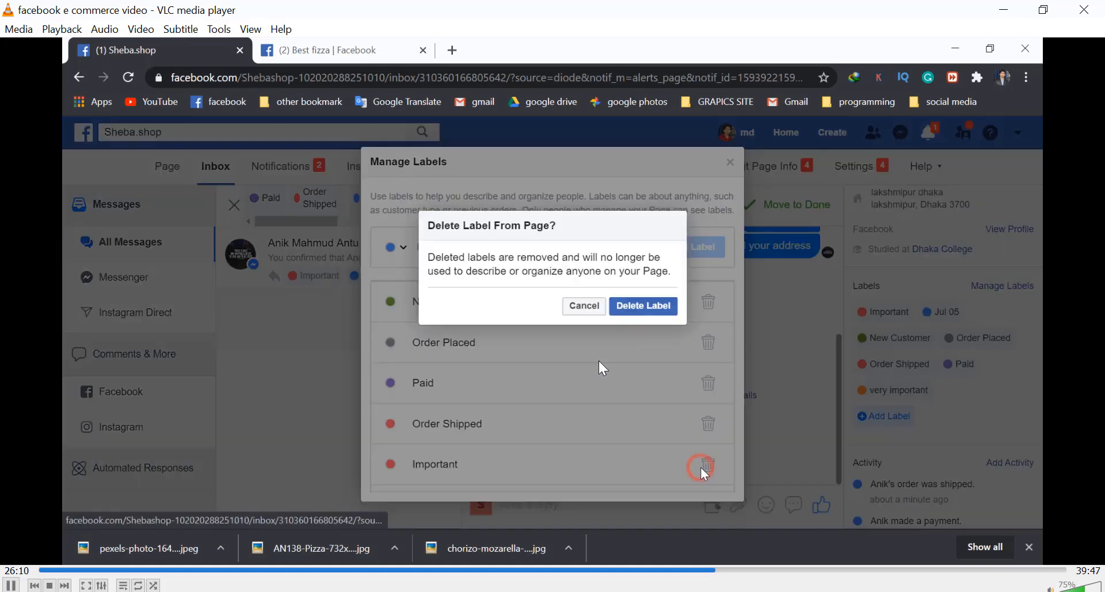
key(Right)
key(Right)
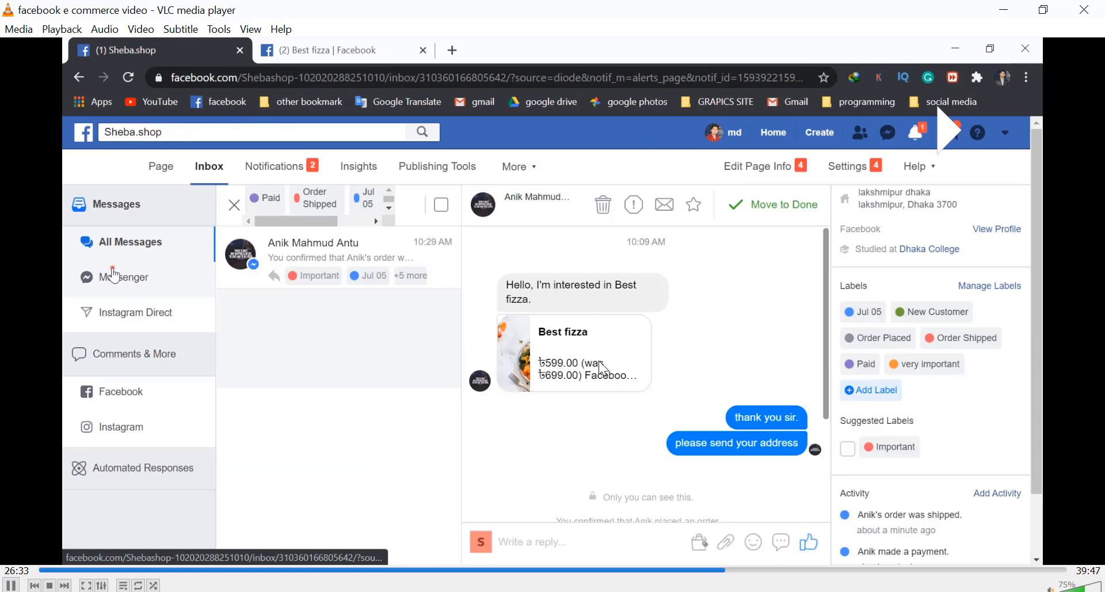
key(space)
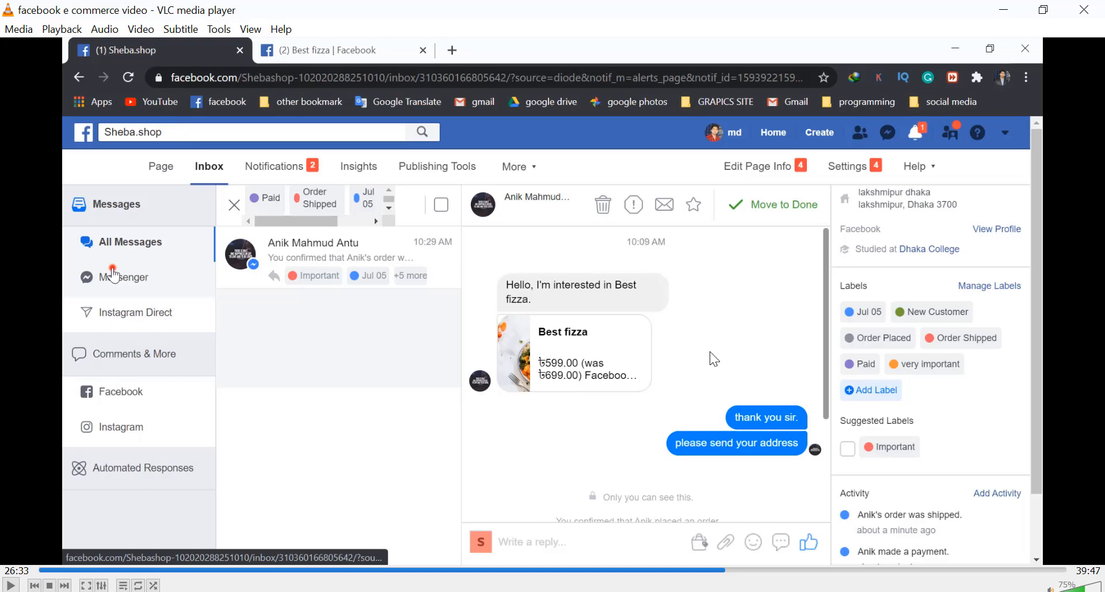
Play on to the Facebook comments folder (26:49), return from 27:02 to the All Messages view (26:53), and continue playing to the Events page.
key(space)
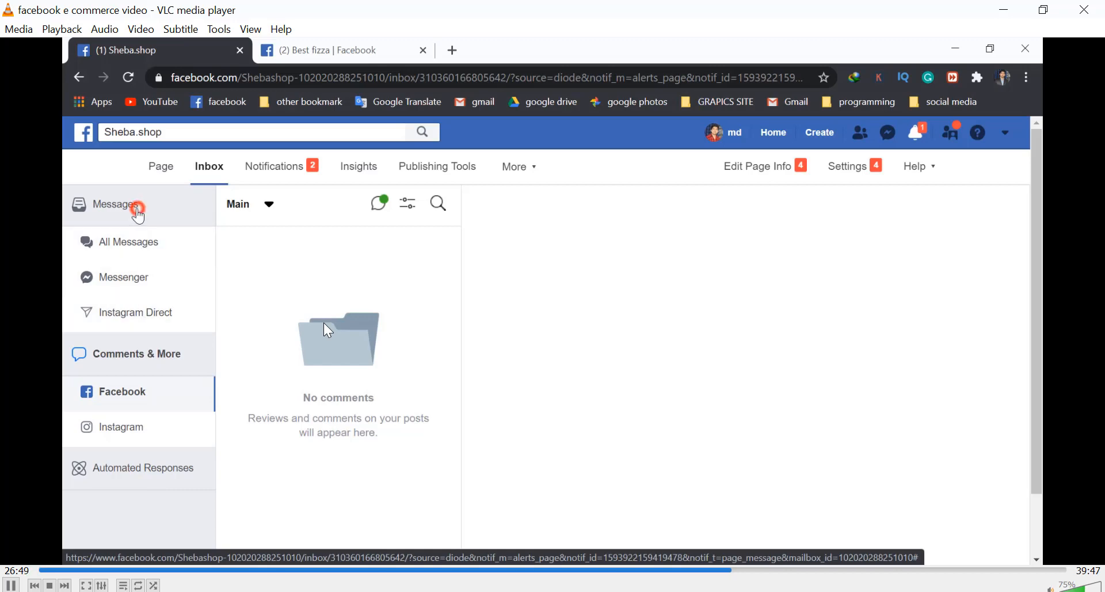
key(Right)
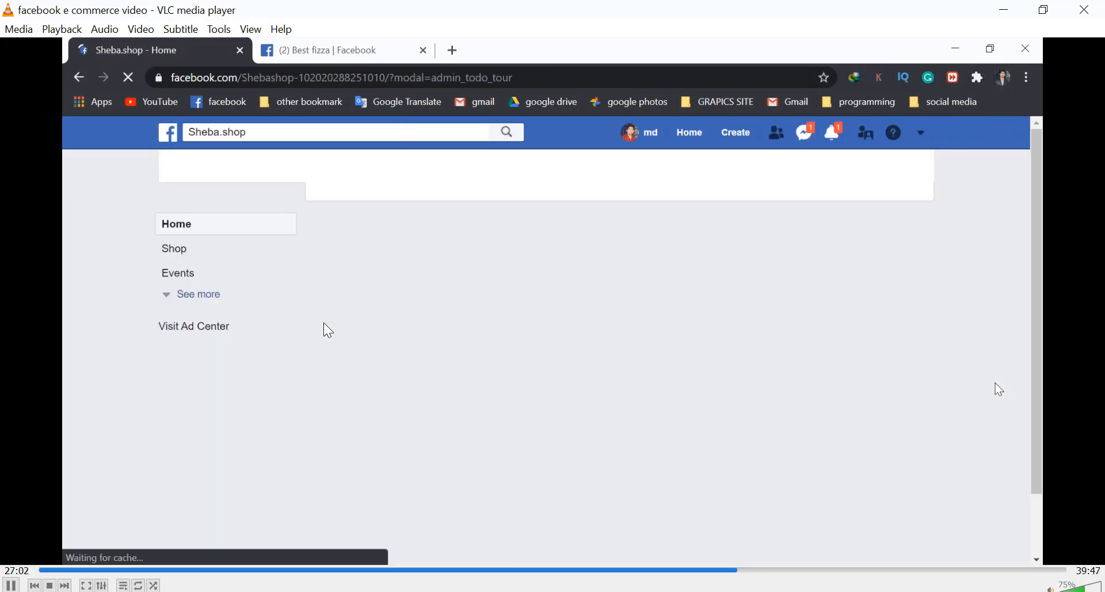
key(Left)
key(space)
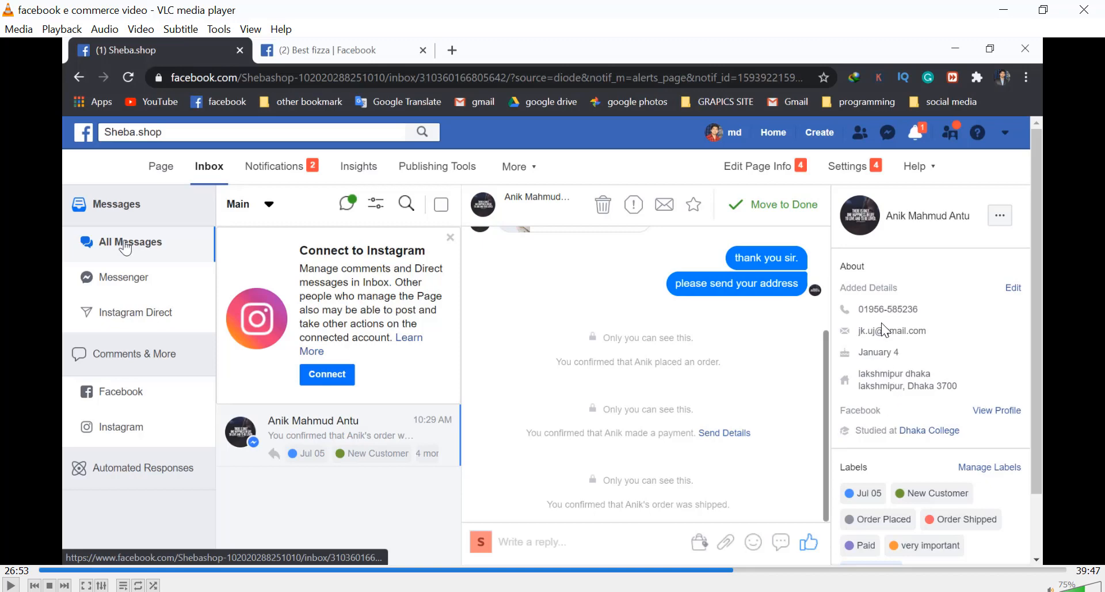
key(space)
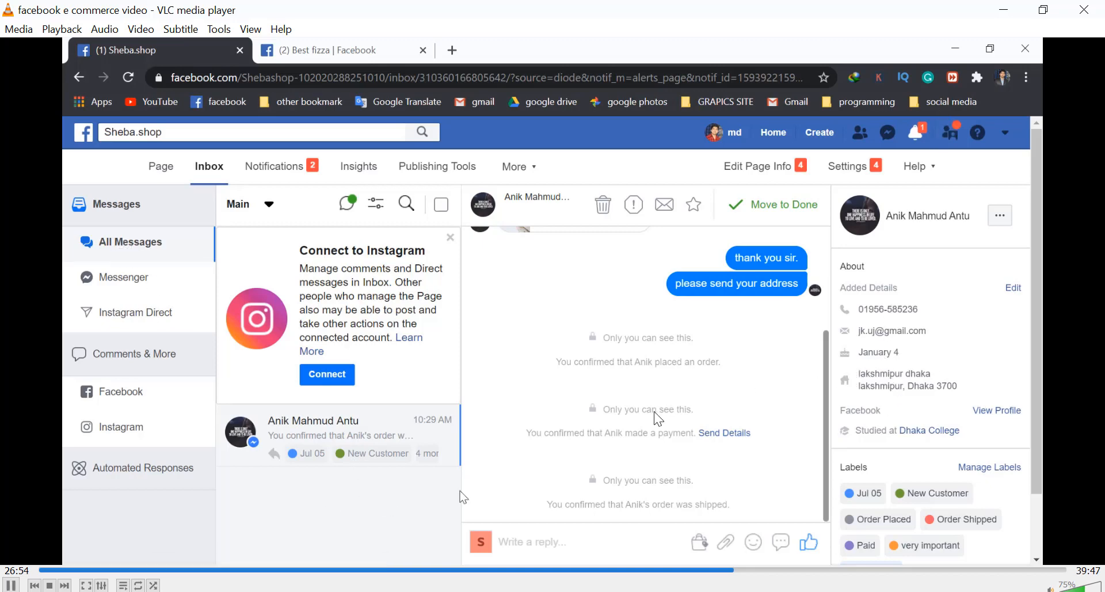
key(space)
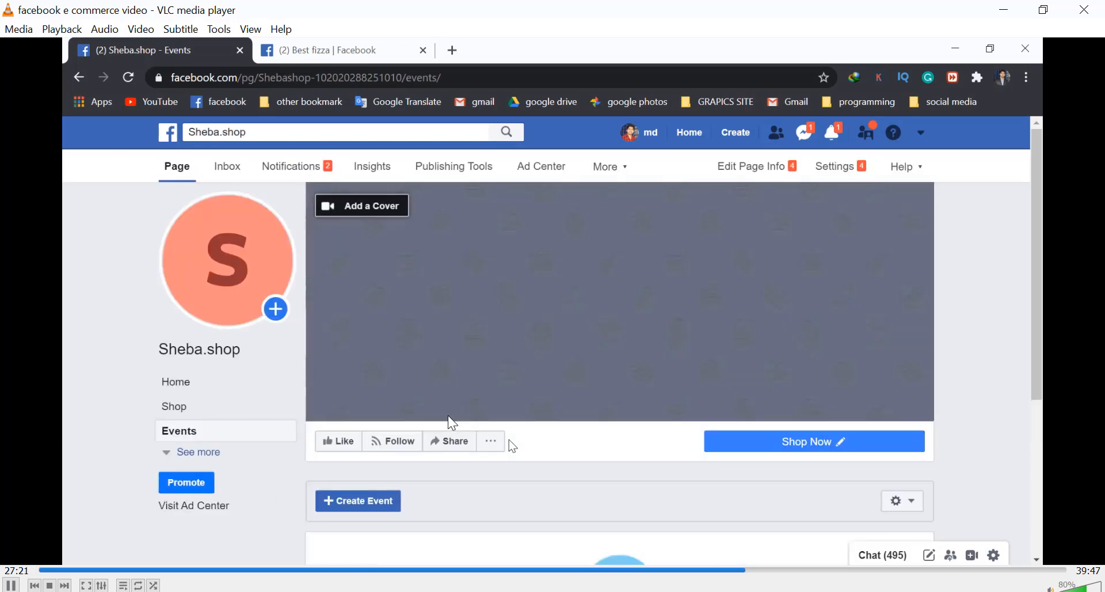
Skip ahead to the Best fizza post with its Buy option (28:05), pause at 28:07, and play on to the product details window.
key(Right)
key(Right)
key(Right)
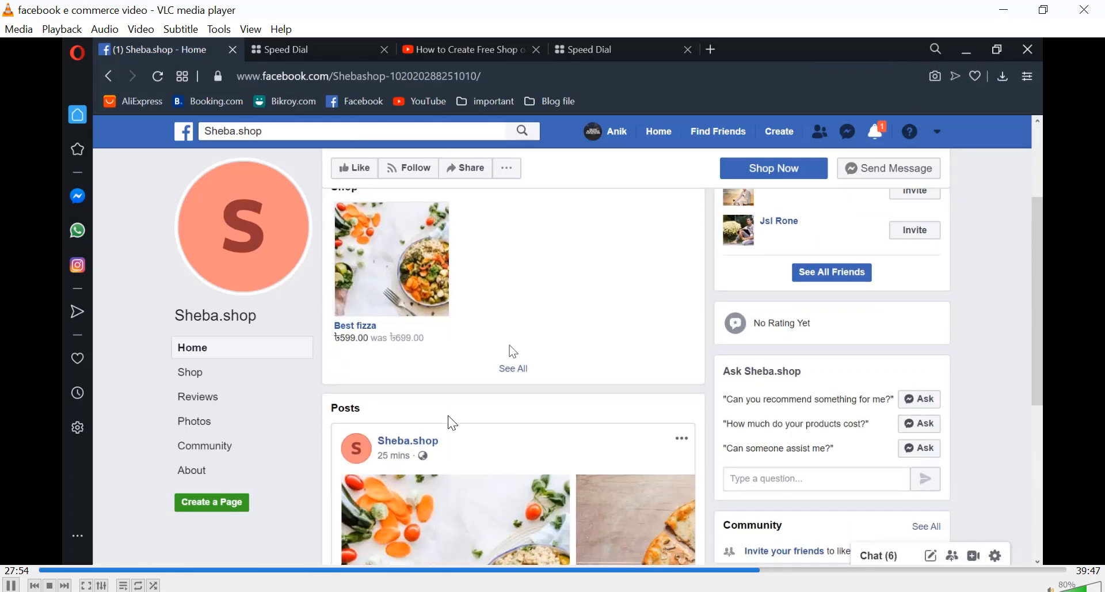
key(Right)
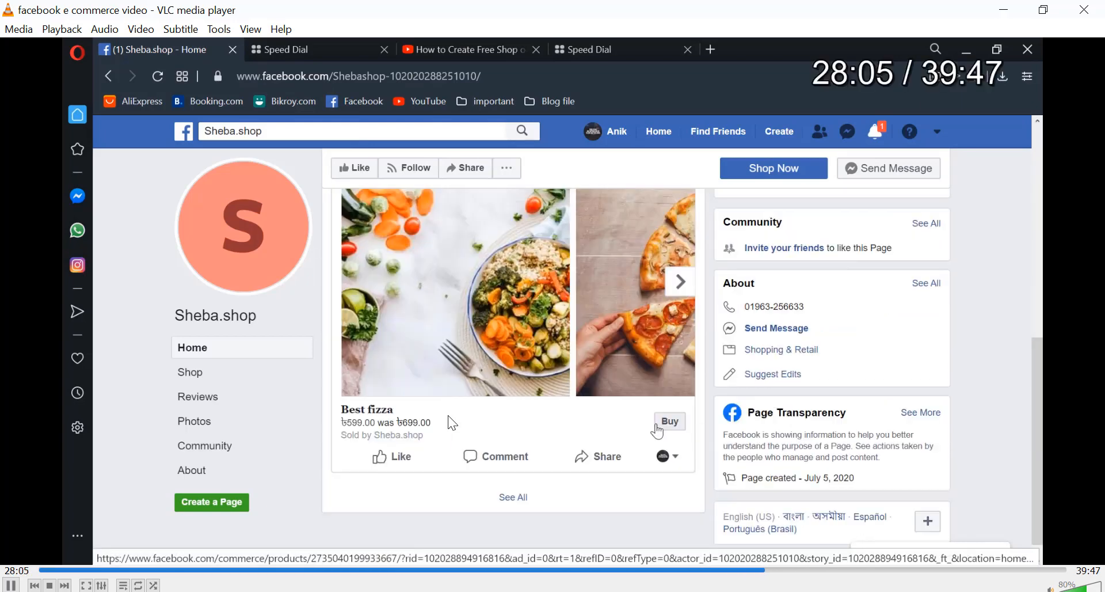
key(space)
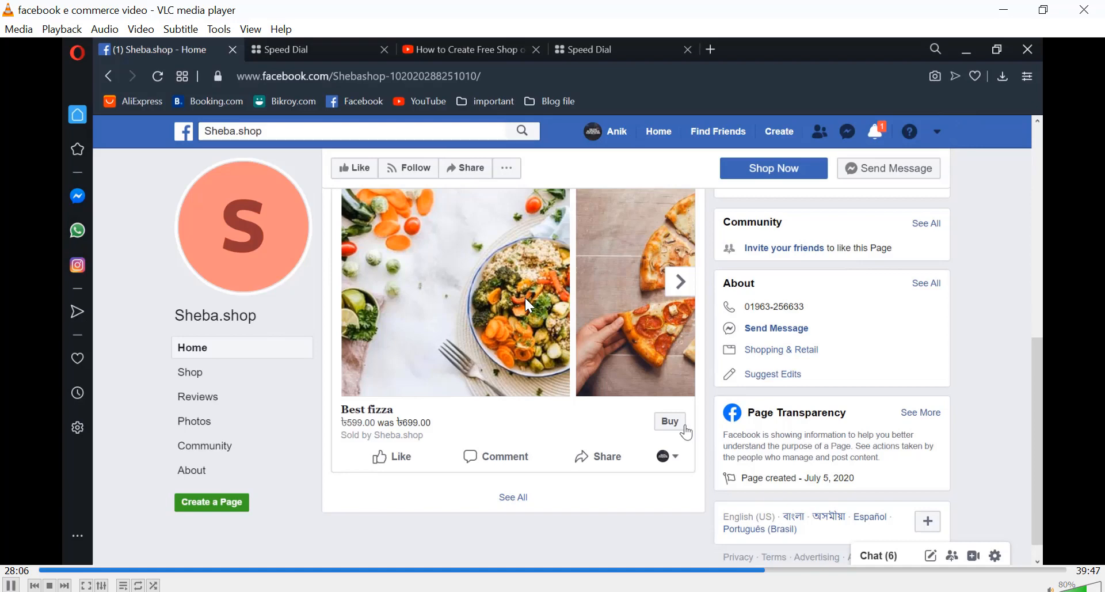
key(space)
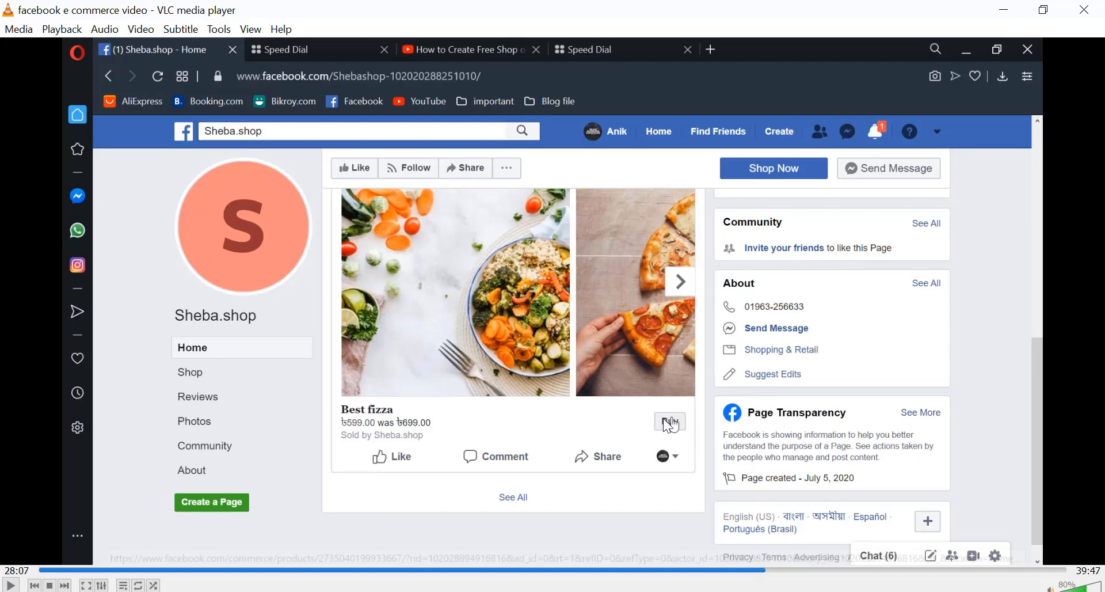
key(space)
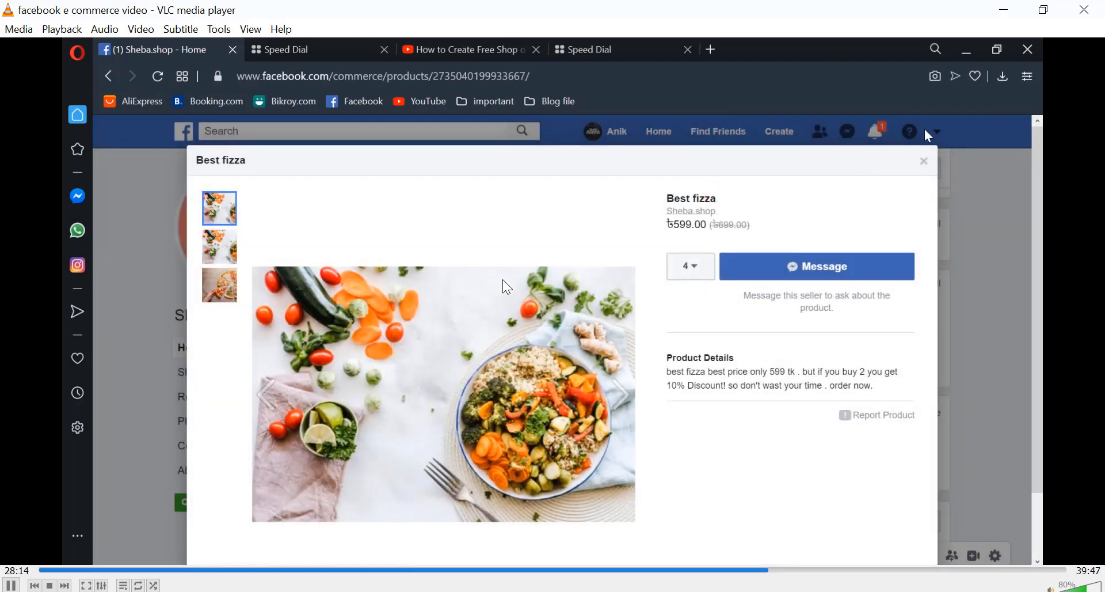
Skip ahead to the shop's Add Collection prompt (28:38), and play in short bursts to the Collections list, pausing at 28:49.
key(Right)
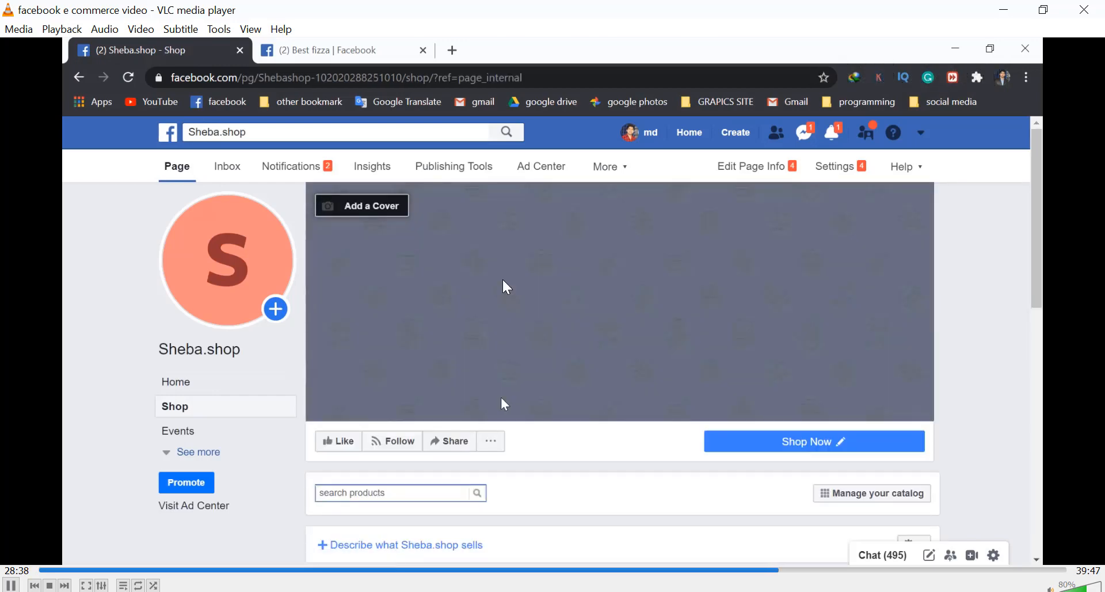
key(Right)
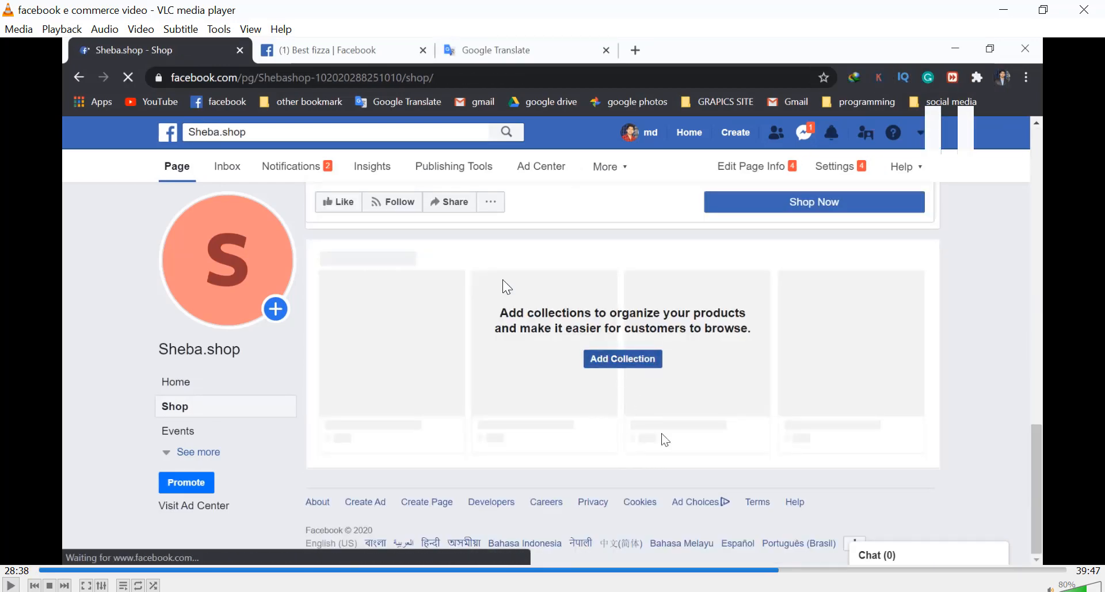
key(space)
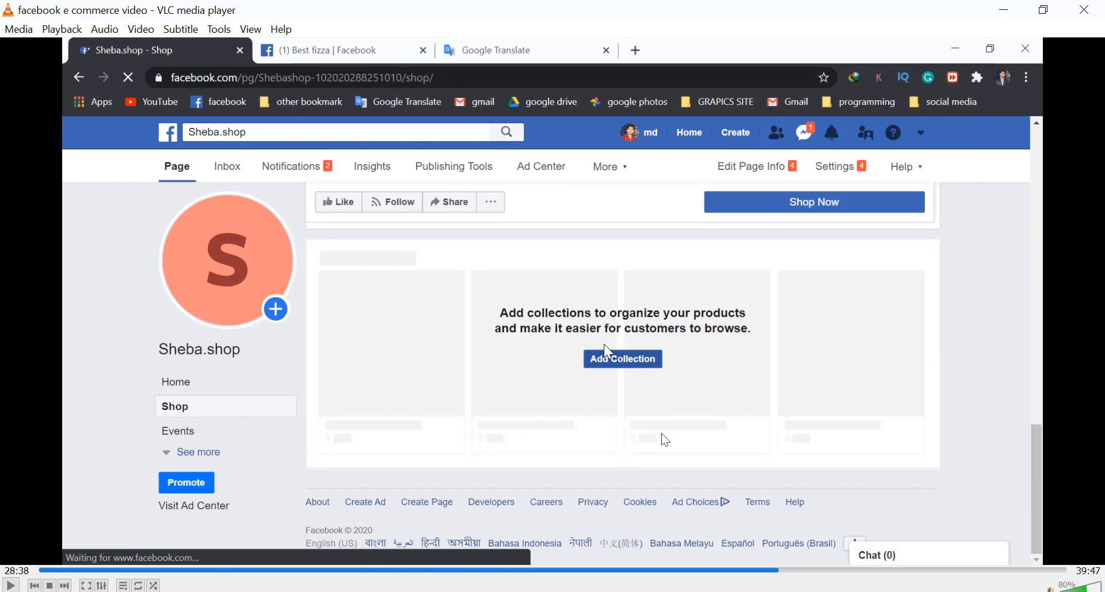
key(space)
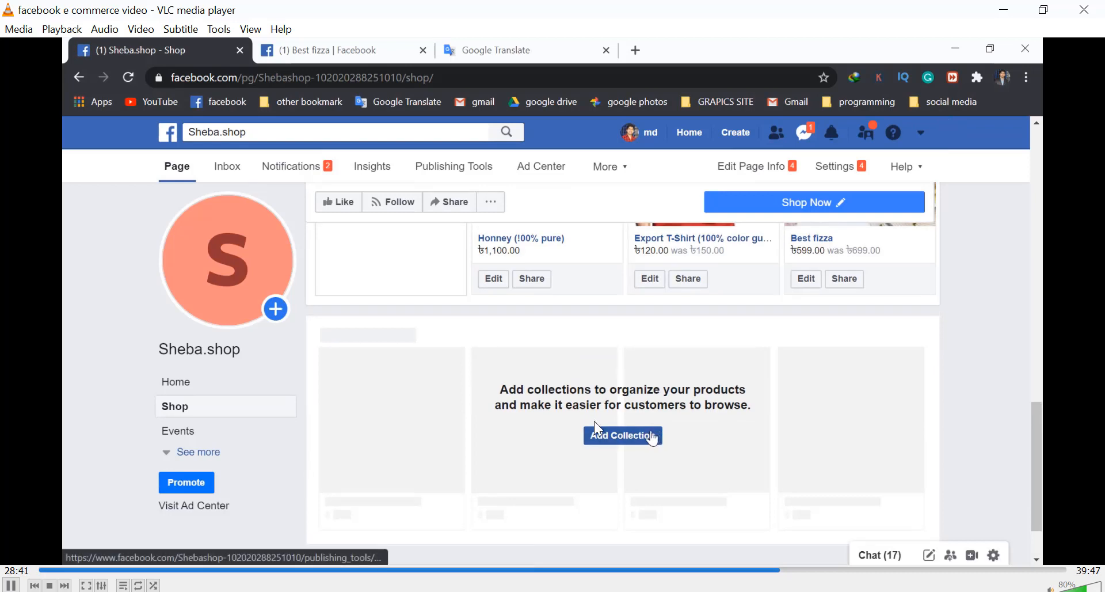
key(space)
key(space)
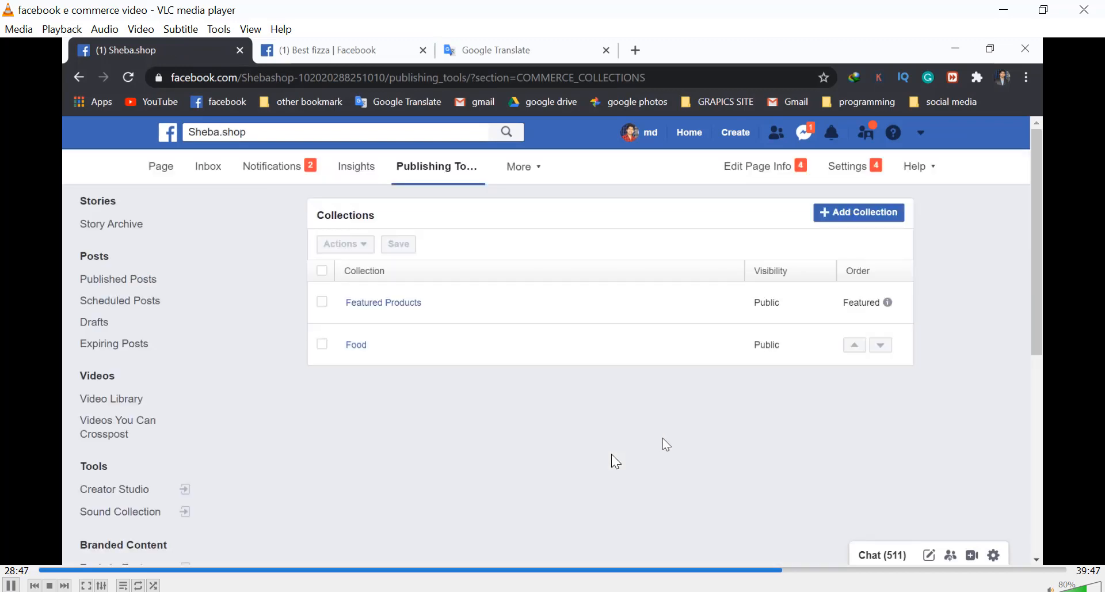
key(space)
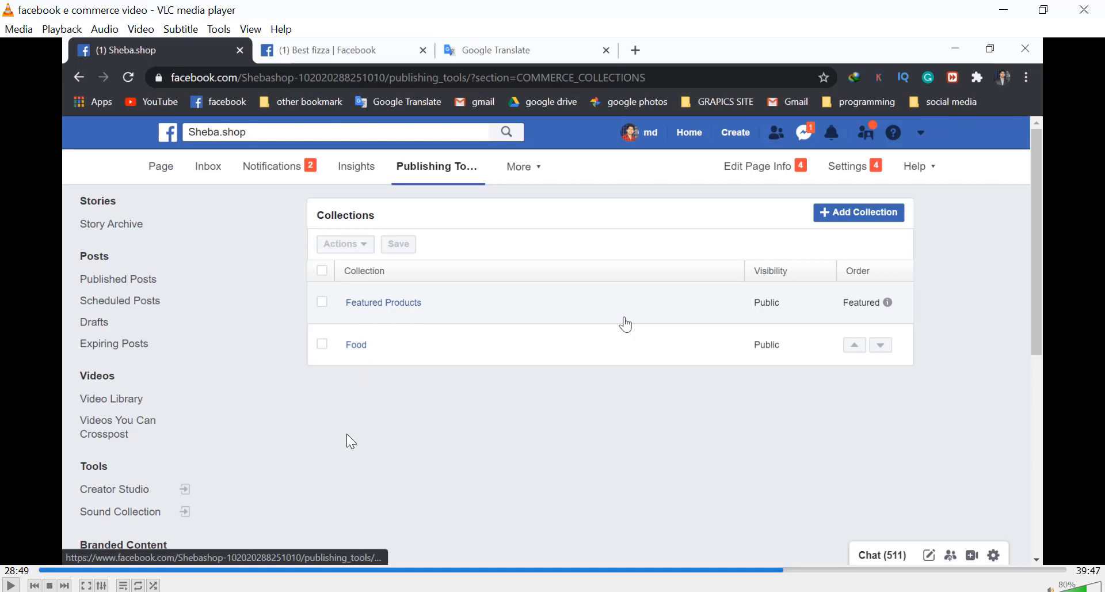
Play on to the Create Collection form (28:54), skip ahead past the t shirt collection to the honney product list, and pause at 29:31.
key(space)
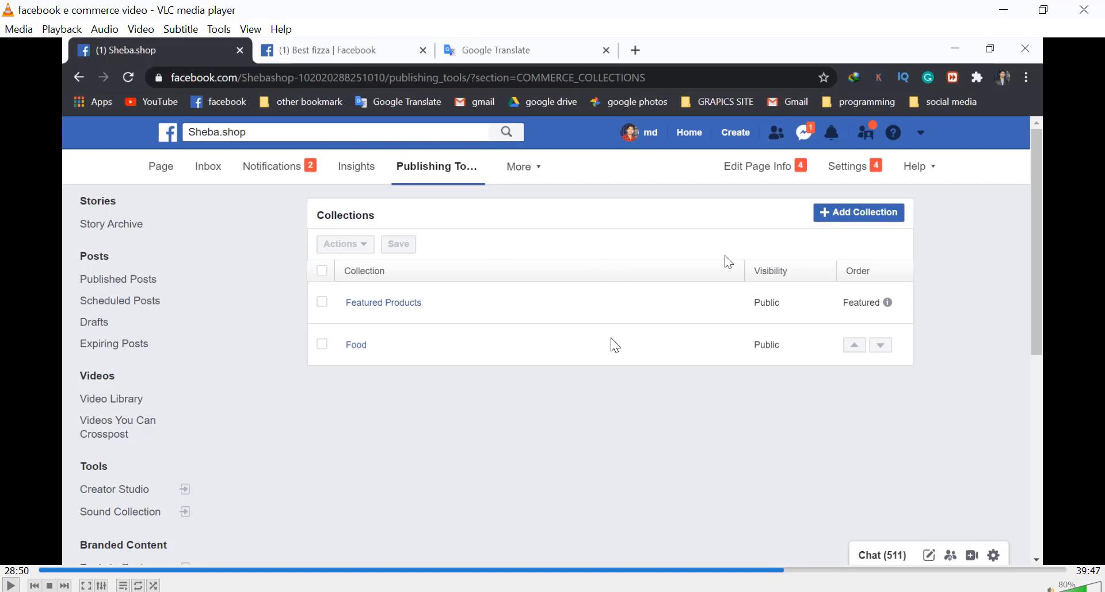
key(space)
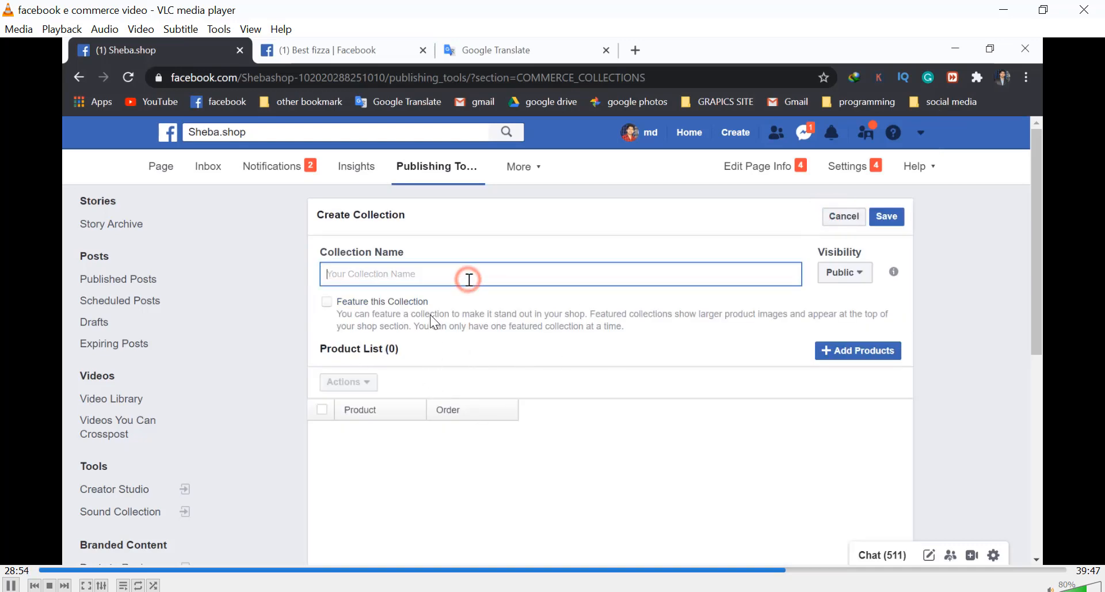
key(Right)
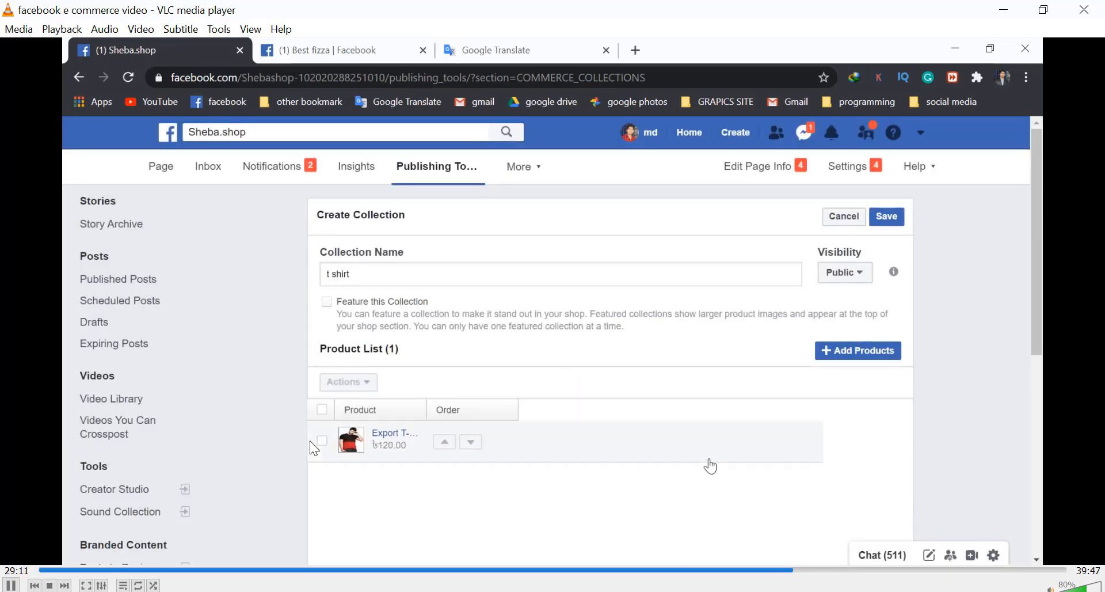
key(Right)
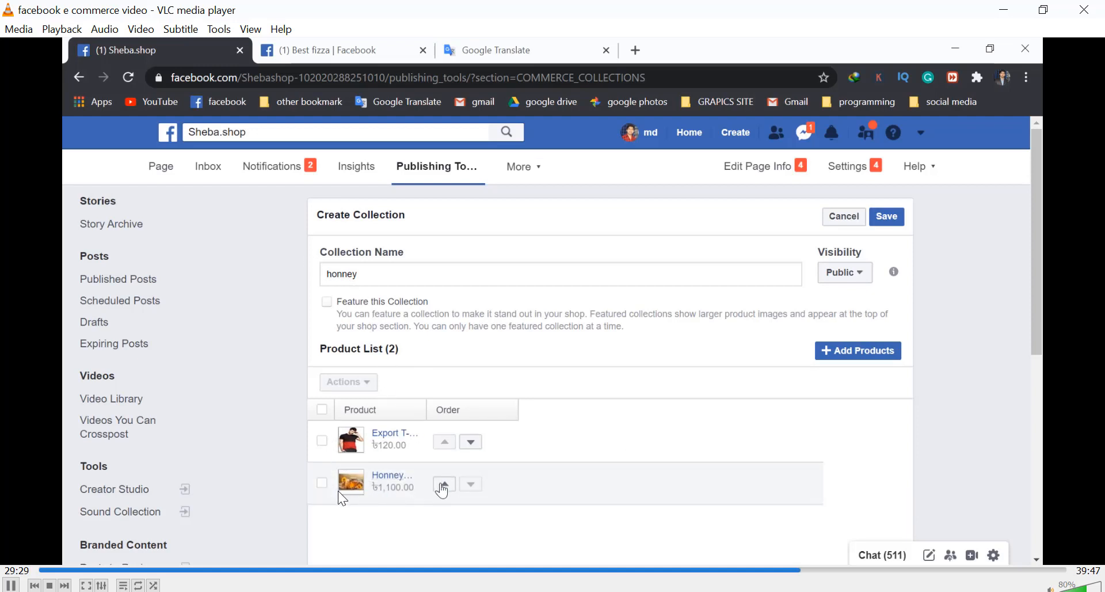
key(space)
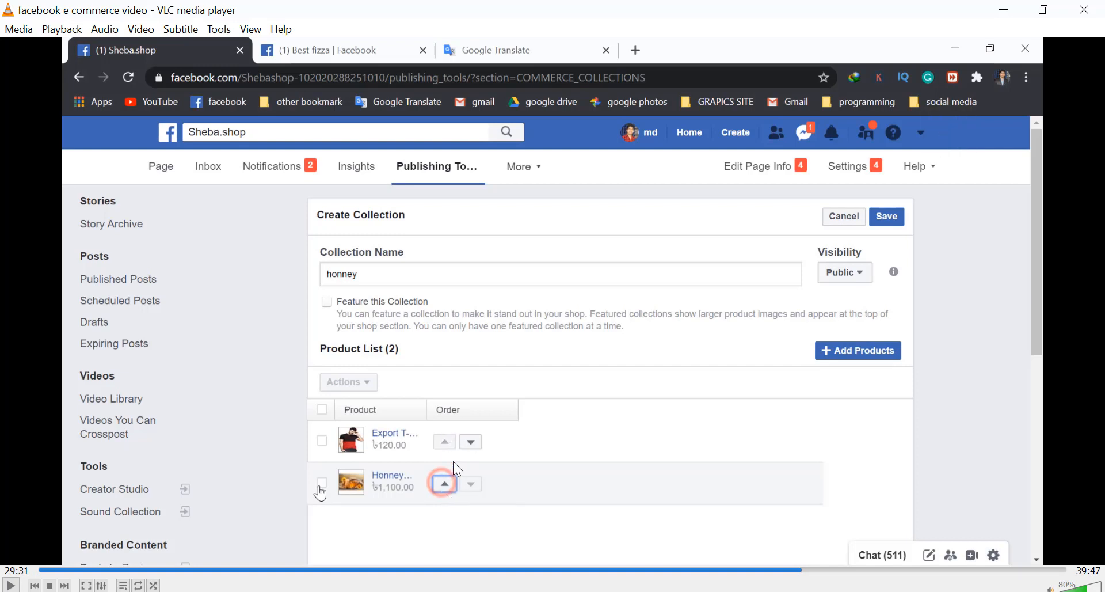
Play in short bursts through the selection of the T-shirt product in the honney collection, and pause at 29:34.
key(space)
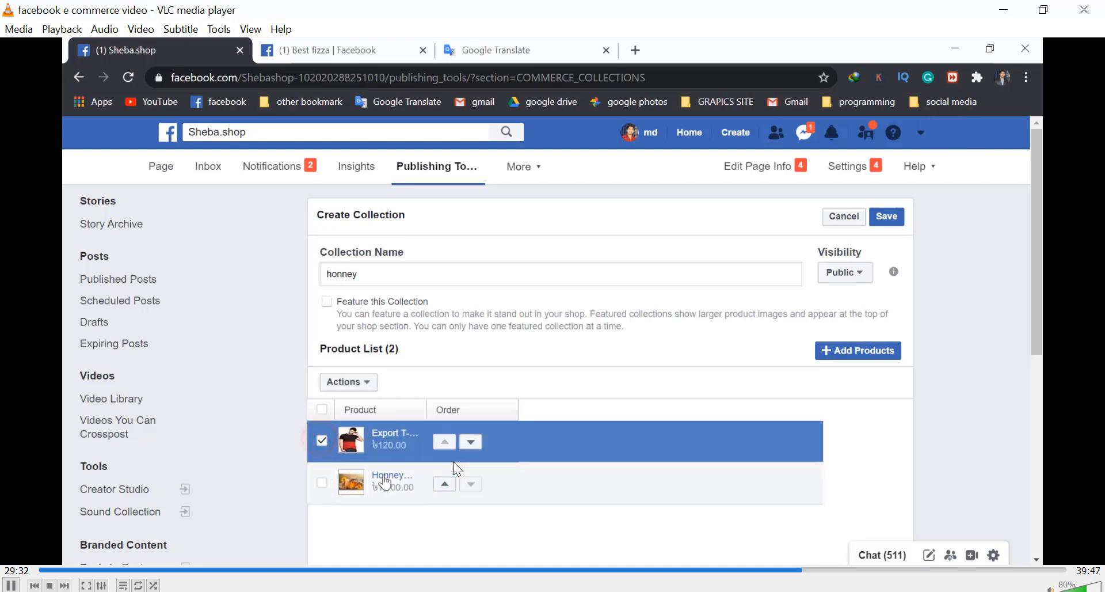
key(space)
key(space)
key(space)
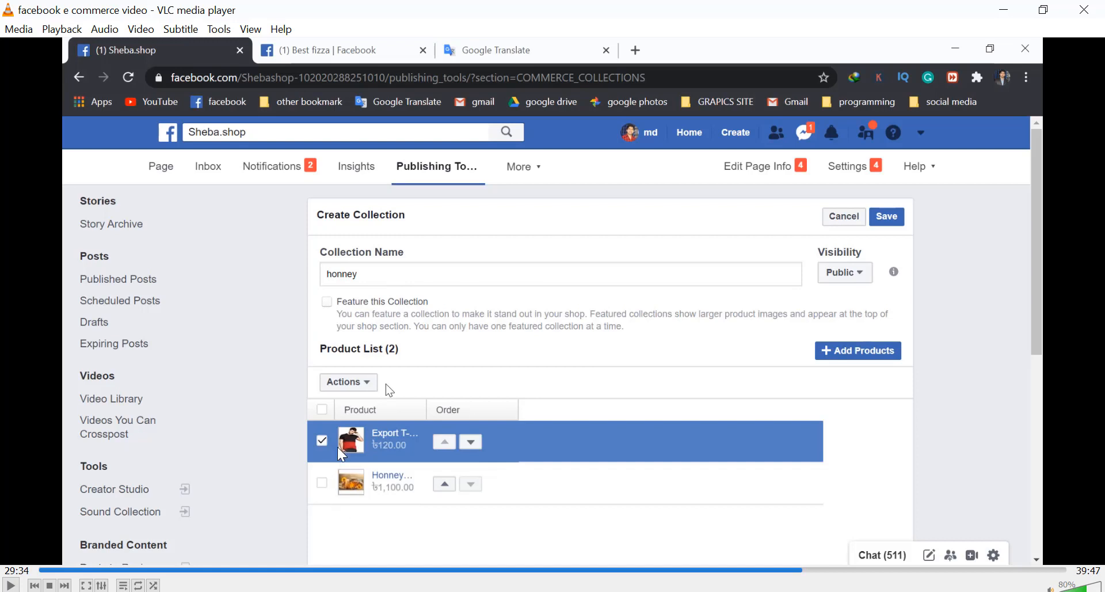
Play on through the removal of a product from the honney collection, and skip ahead to the Collections list (30:44).
key(space)
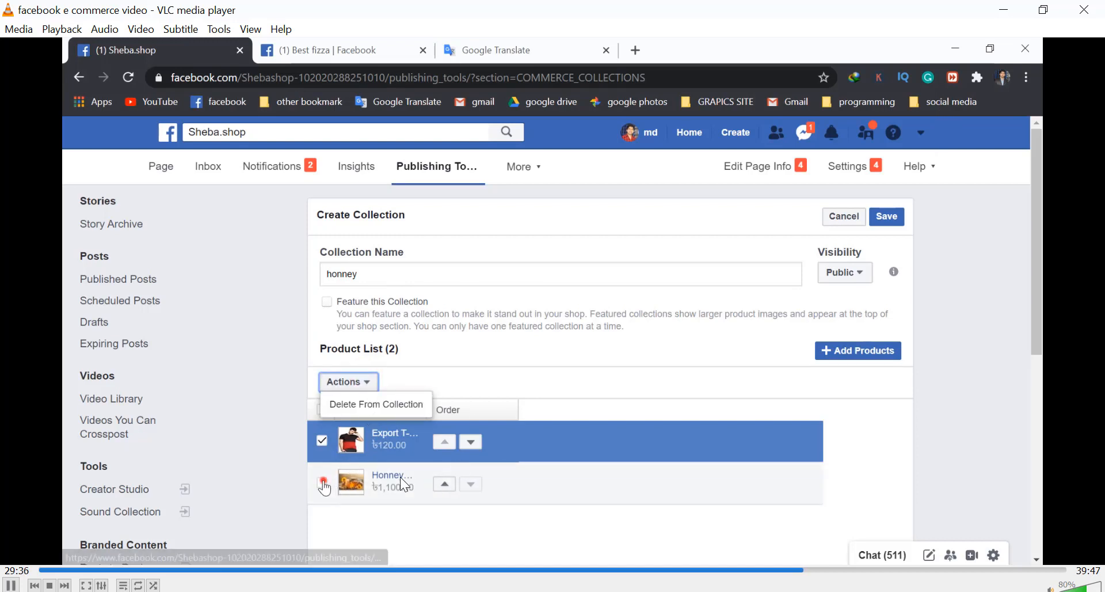
key(space)
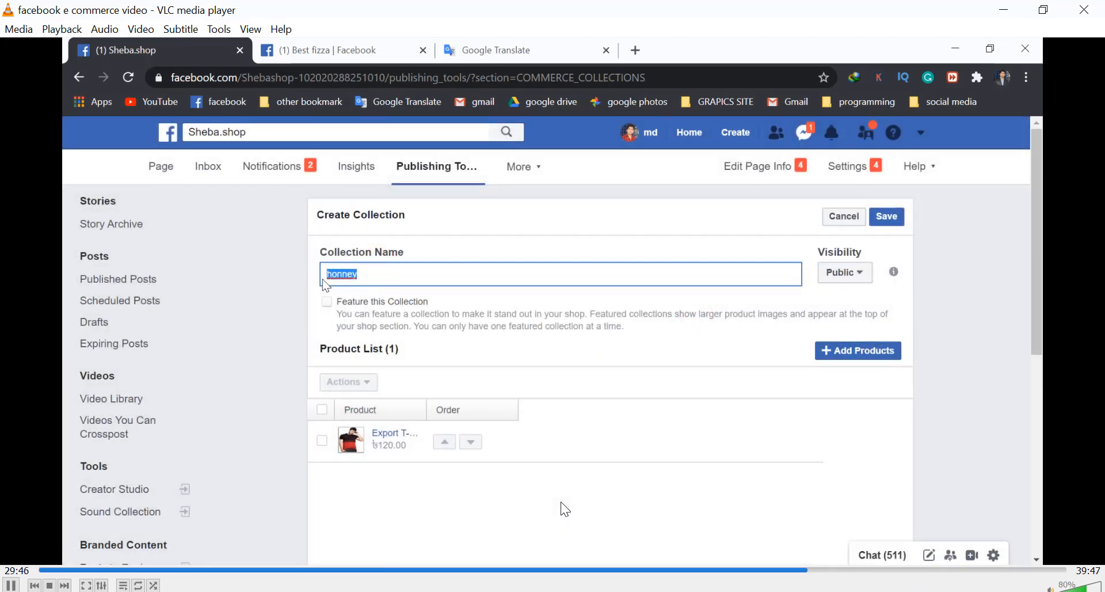
key(Right)
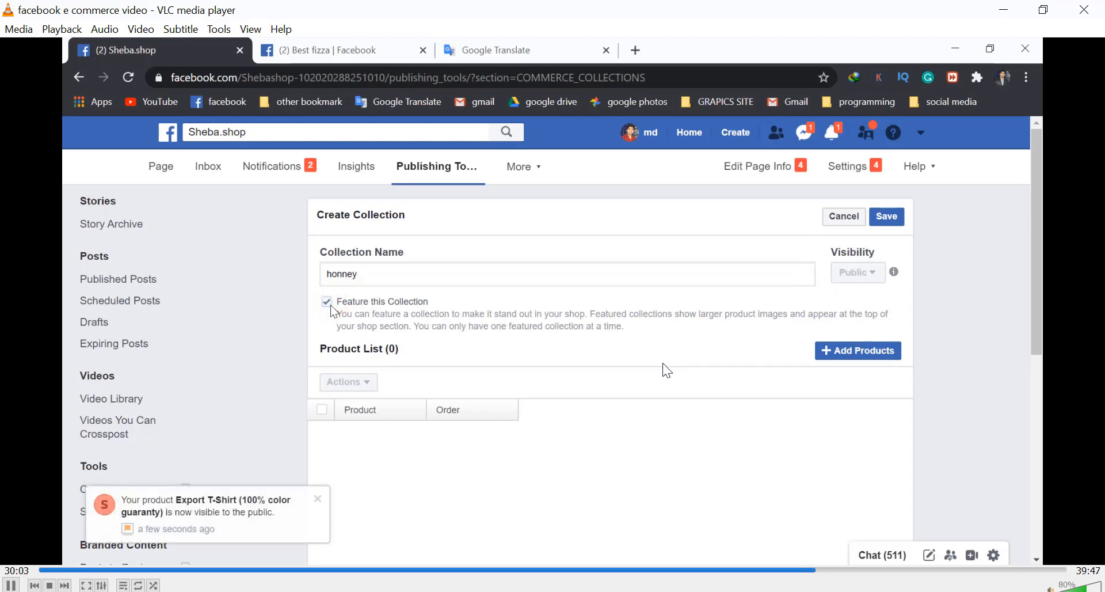
key(Right)
key(Right)
key(Right)
key(Right)
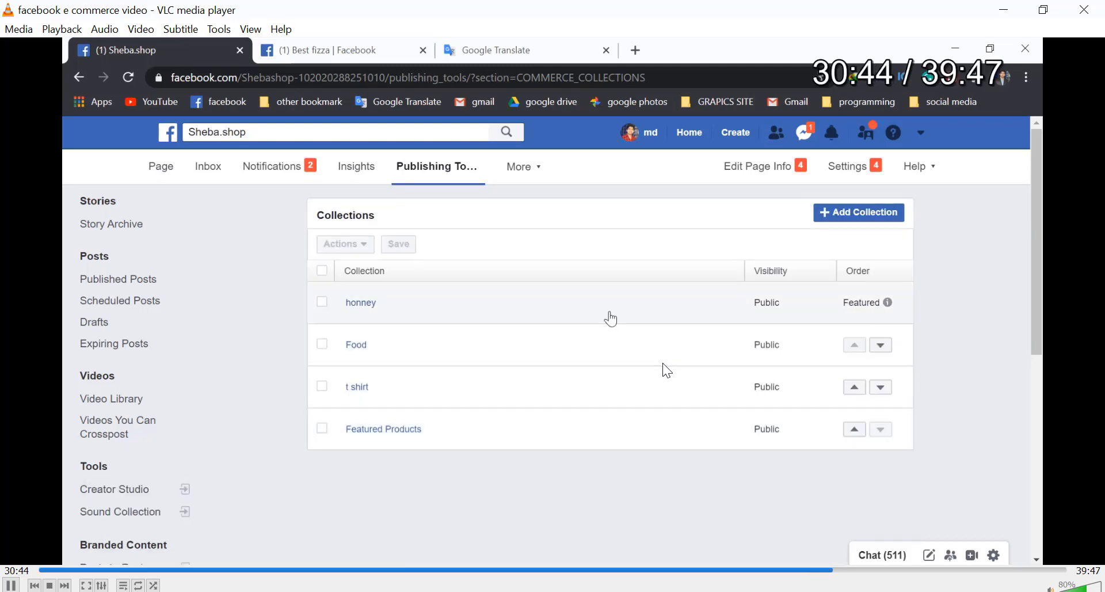
Skip ahead past the Honney product in the shop (31:18) to the Best fizza post on the Sheba.shop home page (31:48).
key(Right)
key(Right)
key(Right)
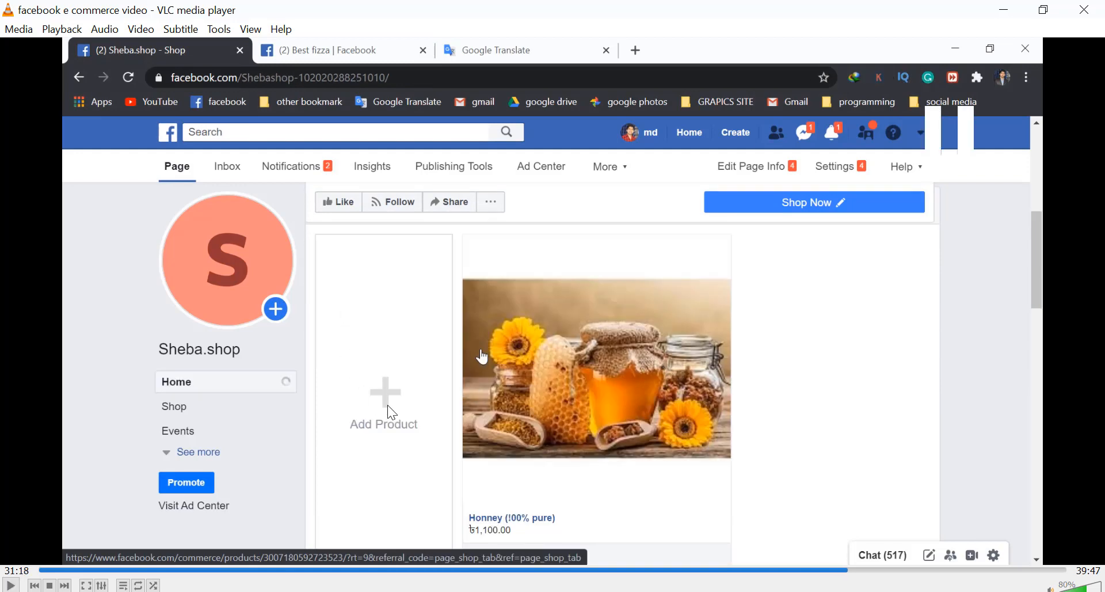
key(Right)
key(Right)
key(Right)
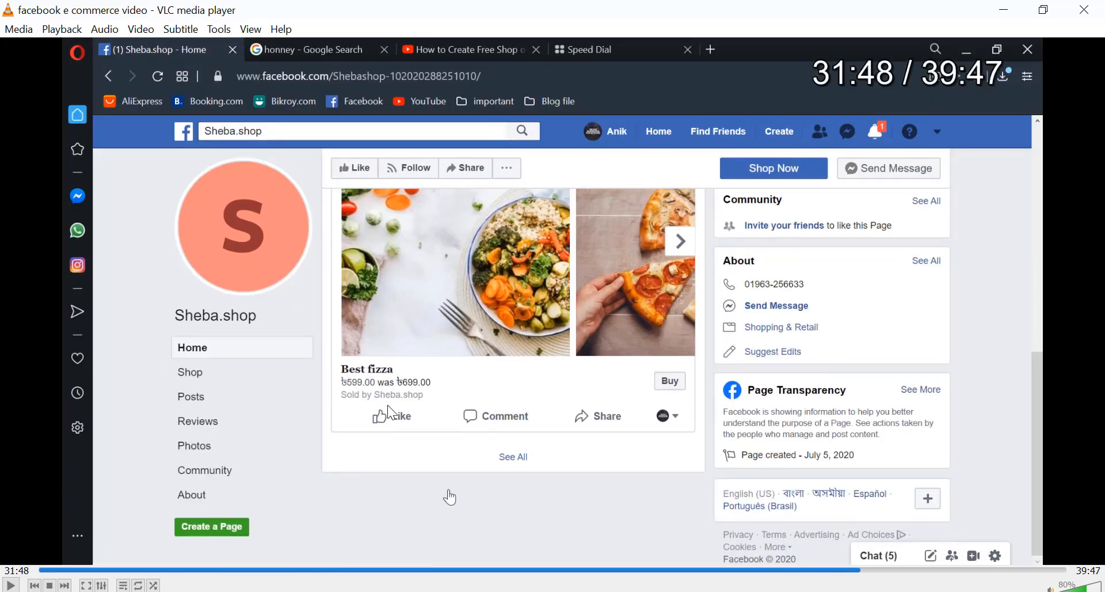
Skip ahead in the paused video to the Collections list with the order controls (33:28).
key(Right)
key(Right)
key(Right)
key(Right)
key(Right)
key(Right)
key(Right)
key(Right)
key(Right)
key(Right)
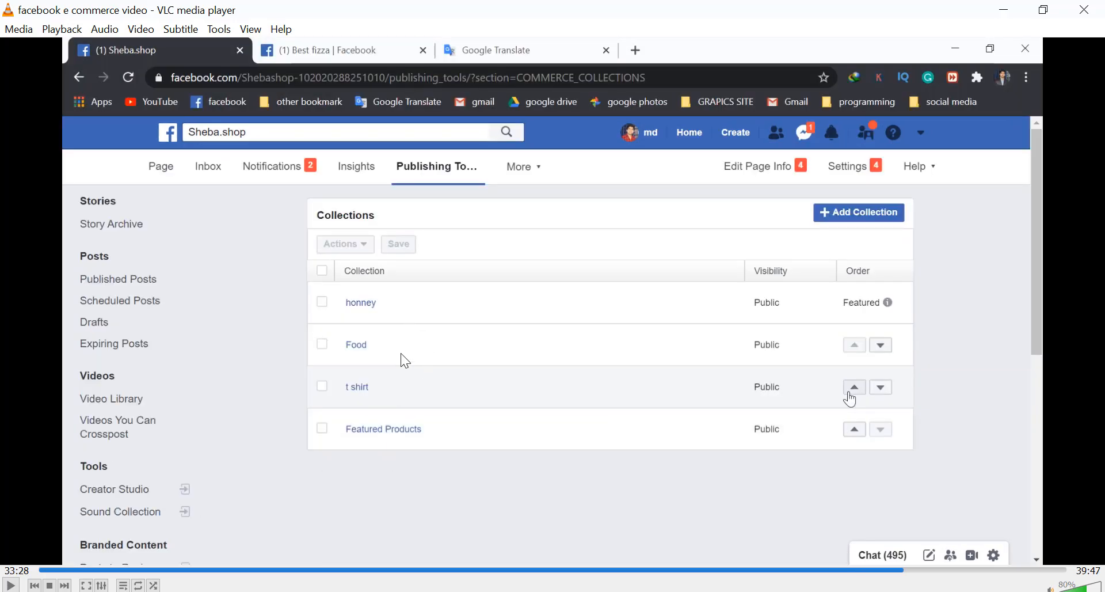
Play on to the honney Edit Collection form (33:51), step back to the collection reordering (33:34), and skip forward to 33:56.
key(space)
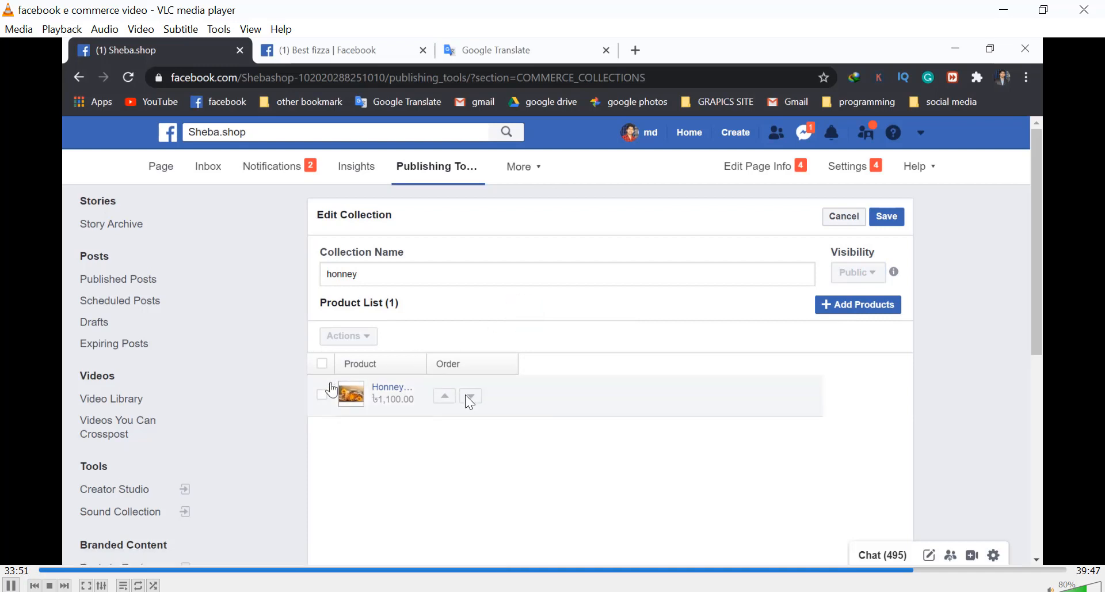
key(Left)
key(Left)
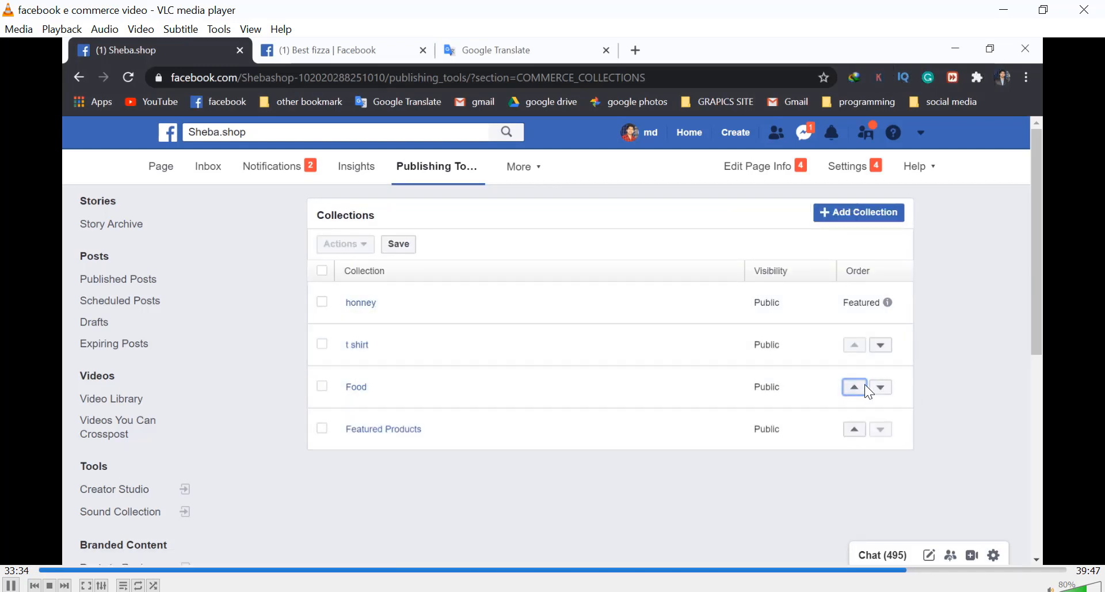
key(Right)
key(Right)
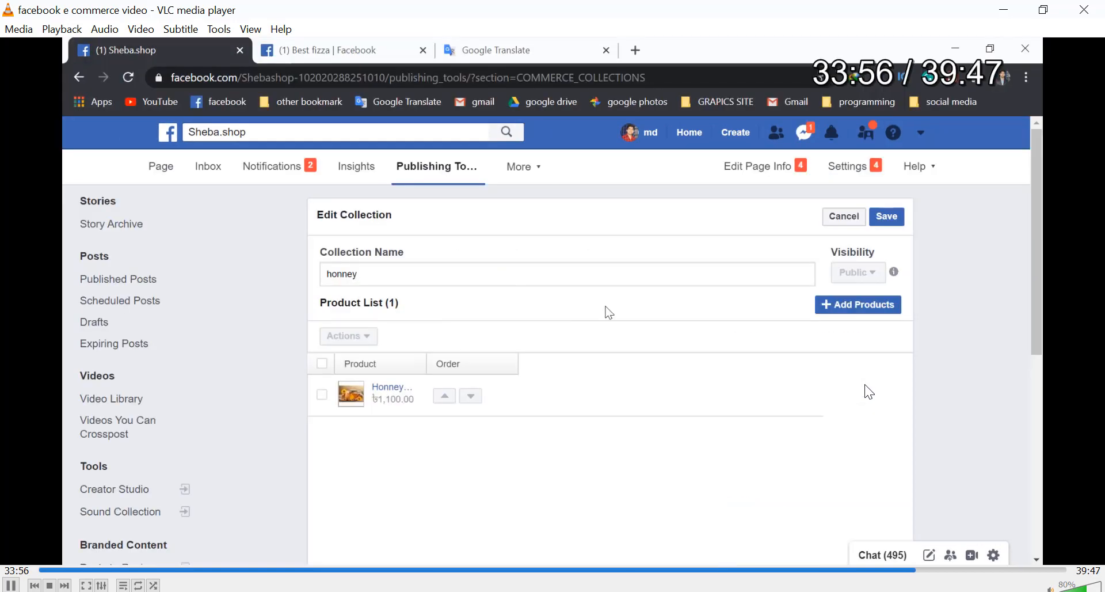
Skip ahead past the visitor page reload (34:18) to the explanation of the featured collection in the Collections list (34:39).
key(Right)
key(Right)
key(Right)
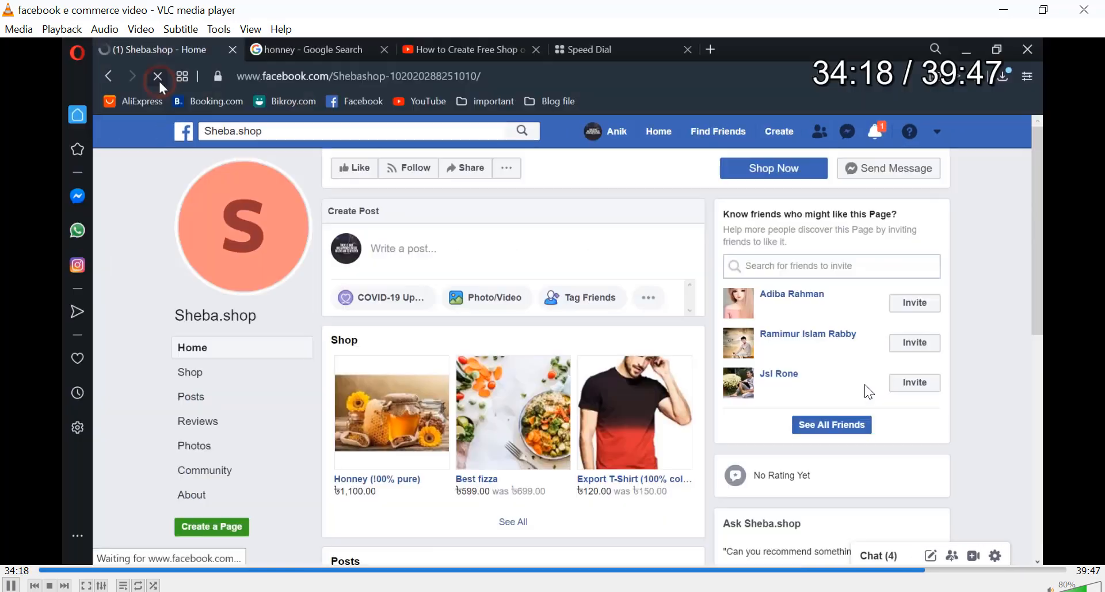
key(Right)
key(Right)
key(Right)
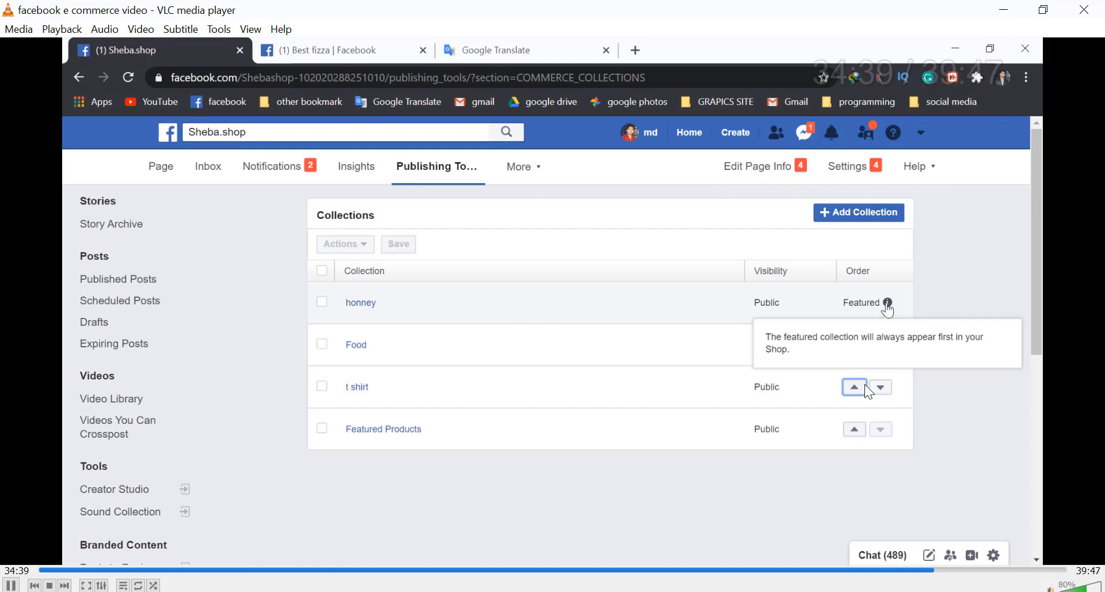
Skip ahead to the Featured Products Edit Collection form (35:10), and pause at 35:30.
key(Right)
key(Right)
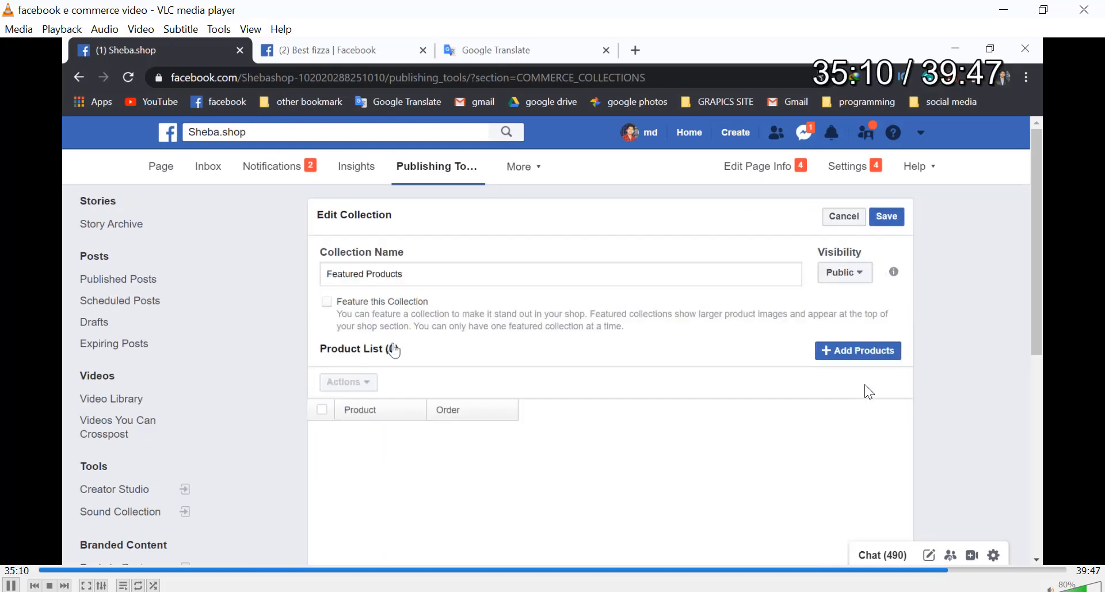
key(Right)
key(Right)
key(space)
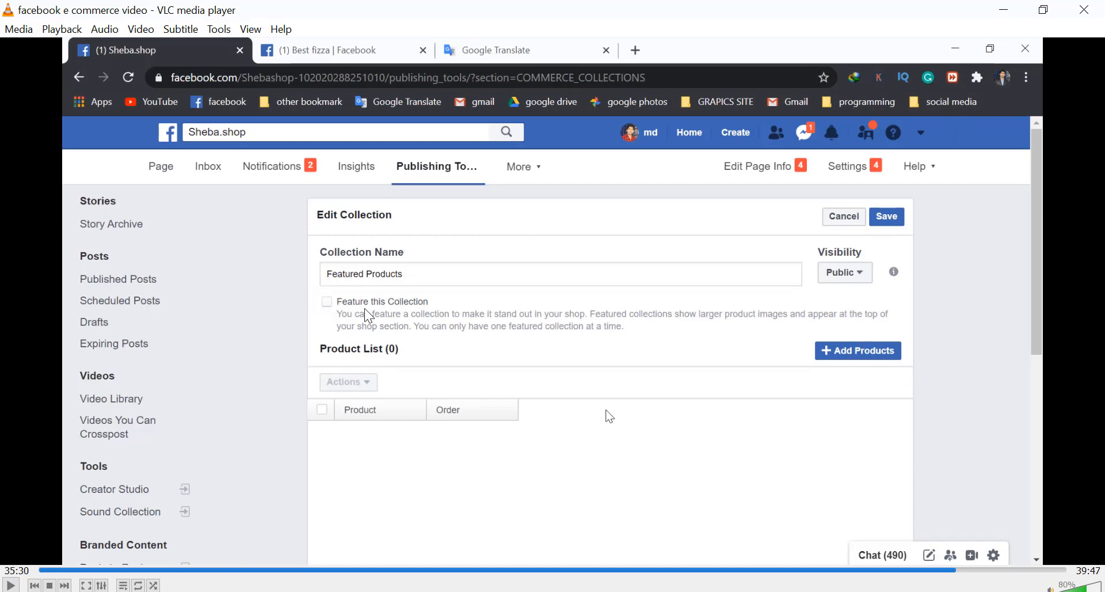
Resume and skip ahead to the page's home view (36:02), and step back to replay the publishing of the "hi every one" post.
key(space)
key(Right)
key(Right)
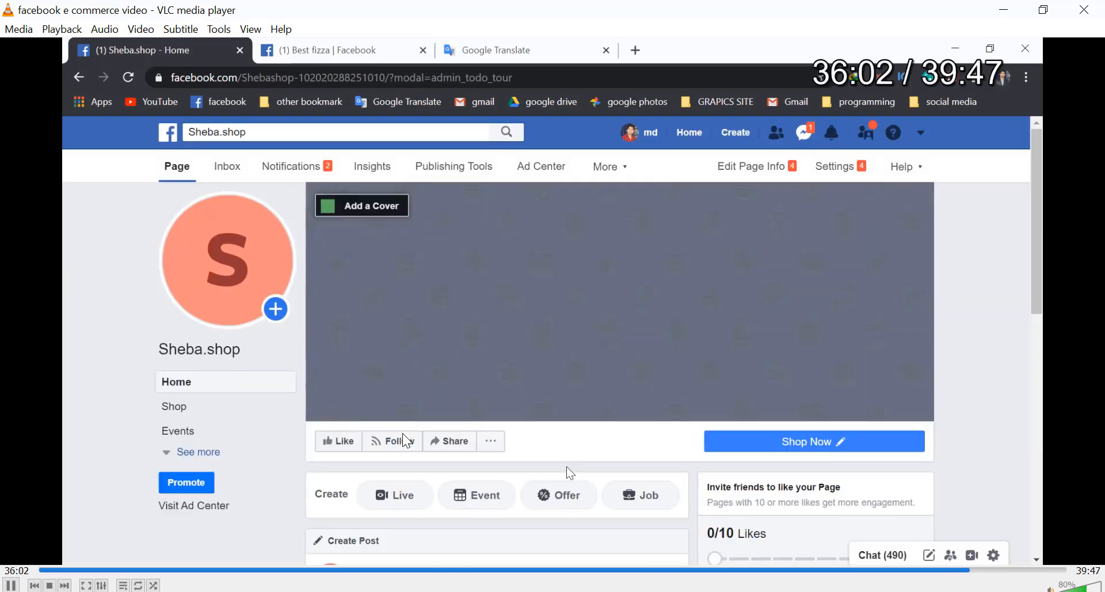
key(Left)
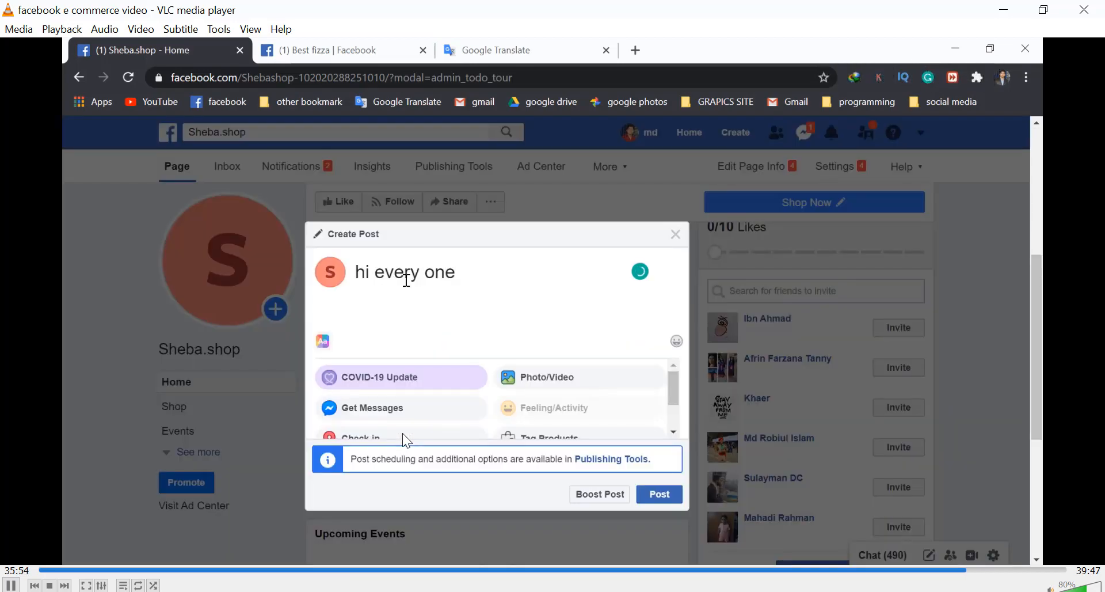
key(Left)
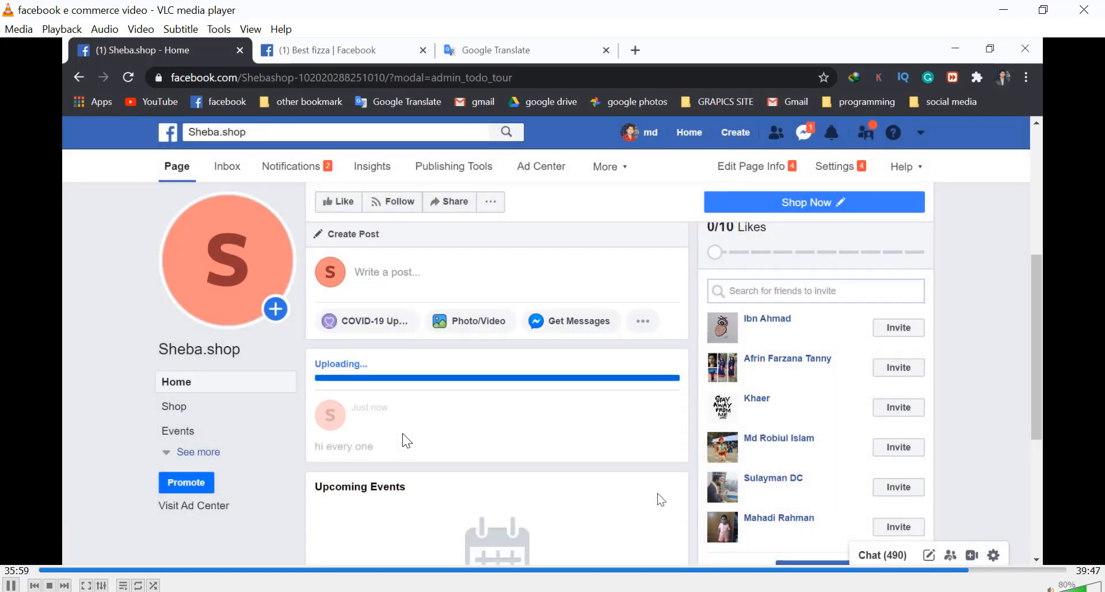
Skip ahead past the visitor view with friend invitations (36:25) to the Best fizza post, and pause at 37:16.
key(Right)
key(Right)
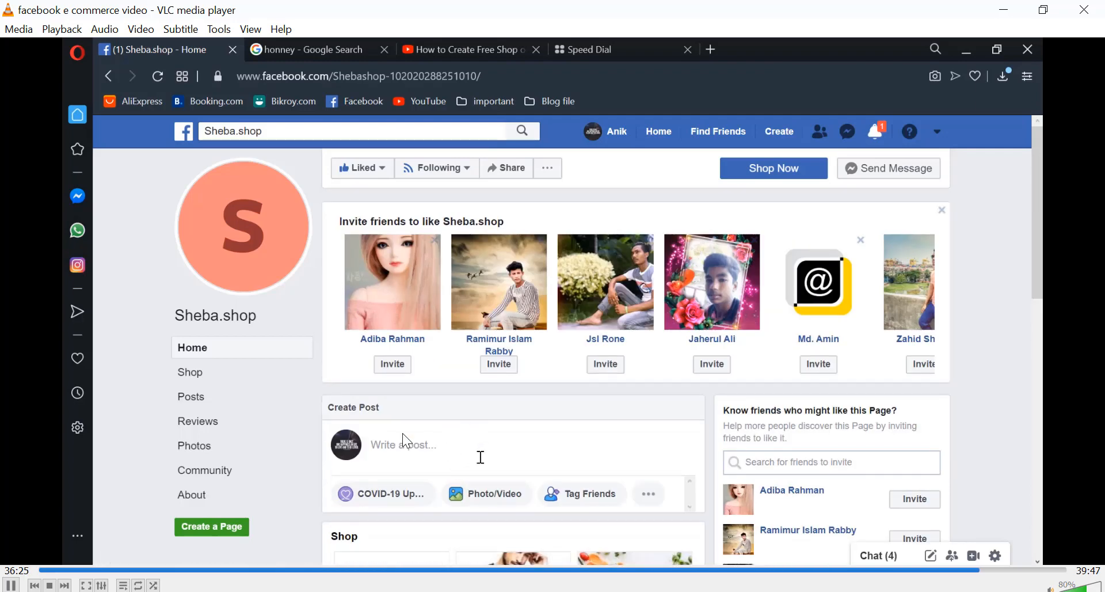
key(Right)
key(Right)
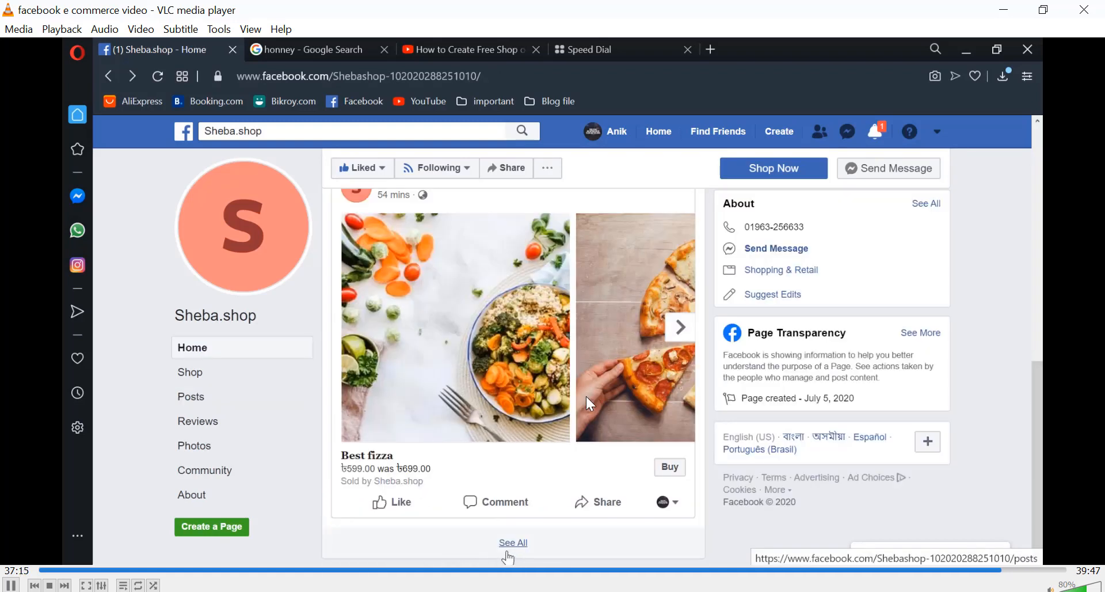
key(space)
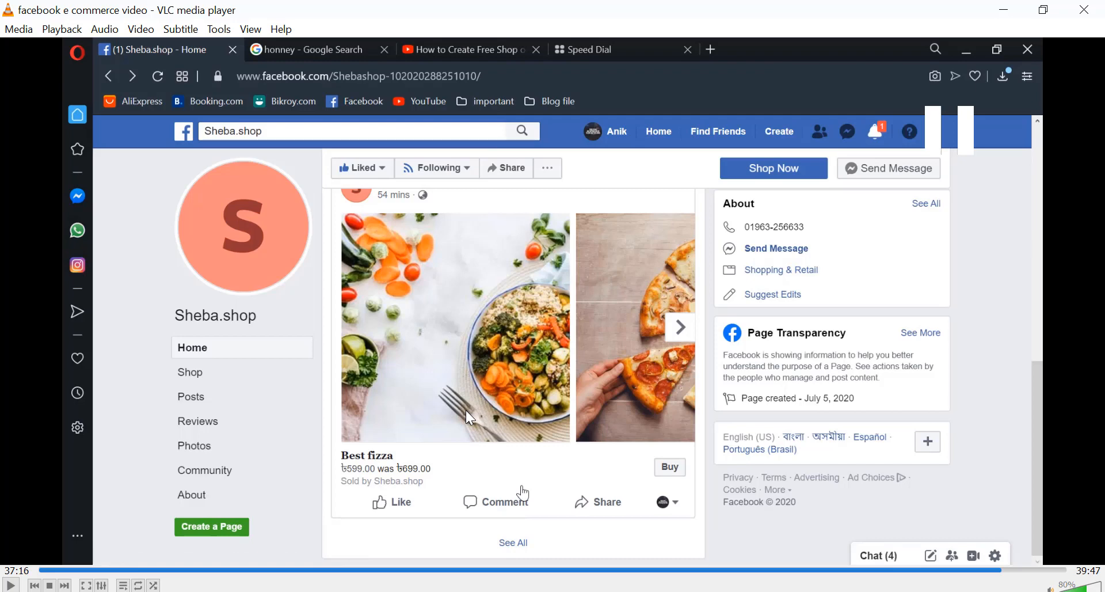
Play in short bursts through the opening of the visitor's Shop section to its All Products list, and pause.
key(space)
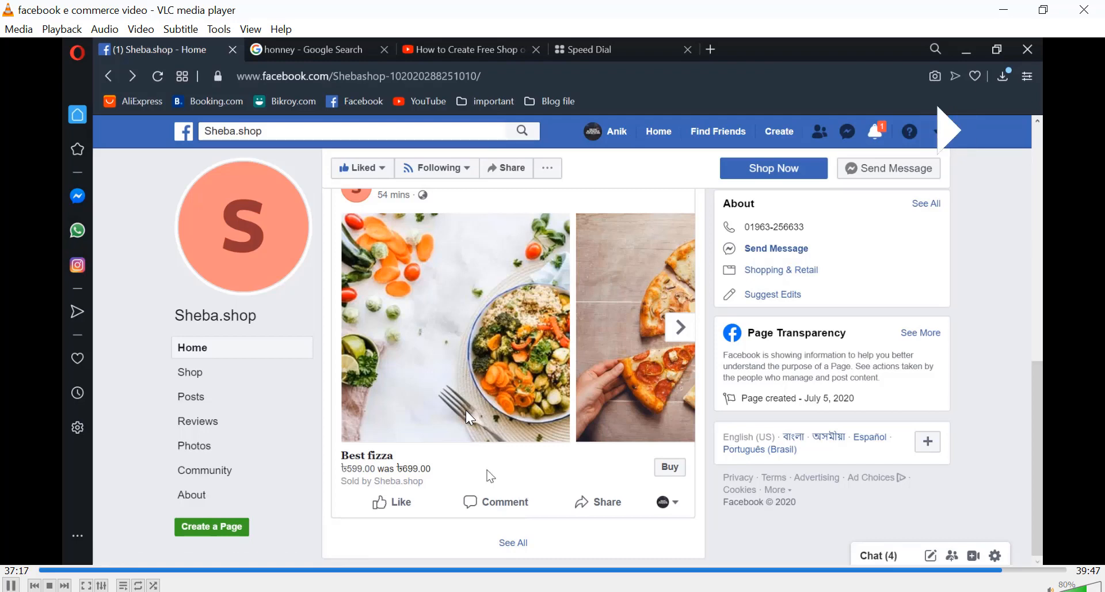
key(space)
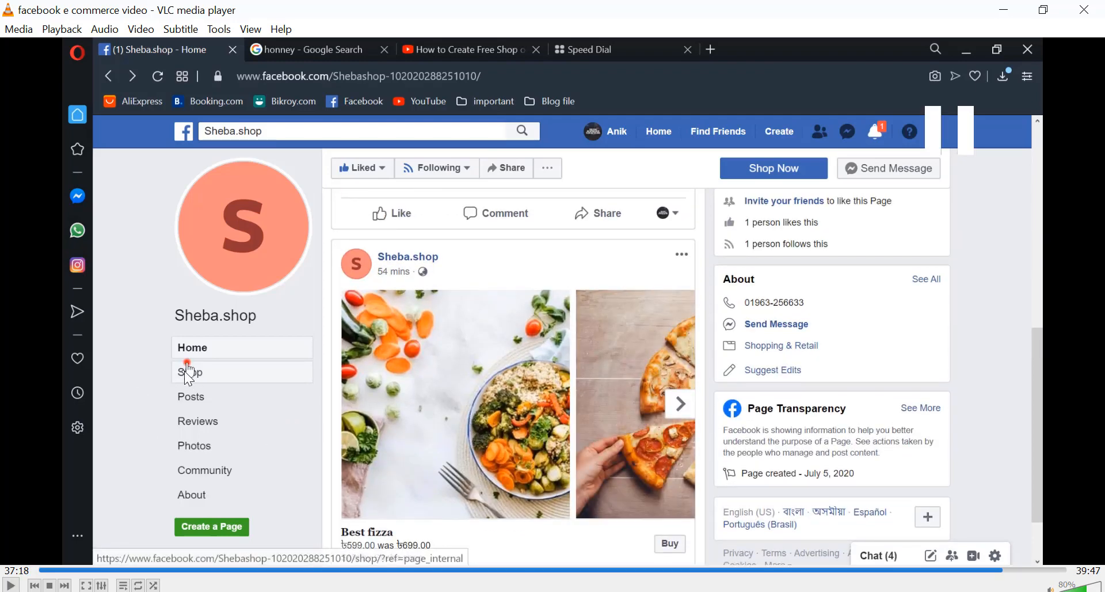
key(space)
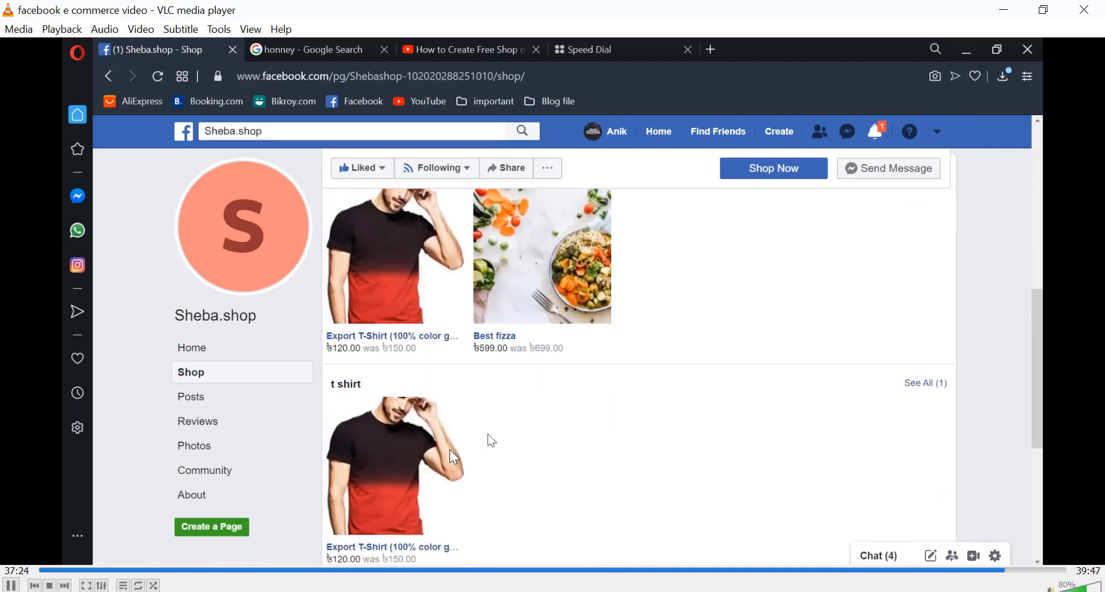
key(space)
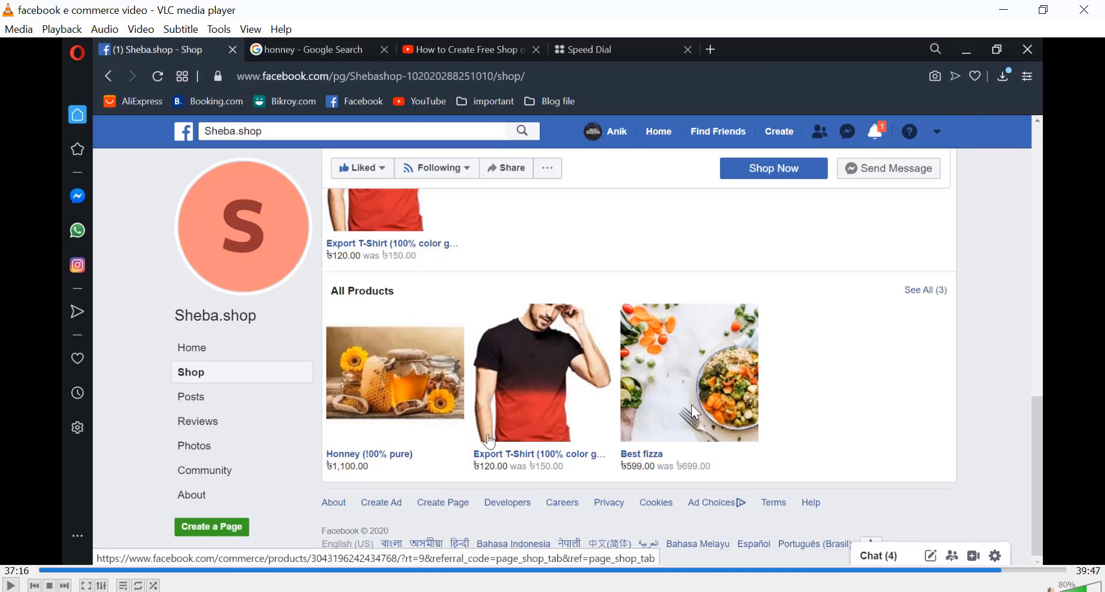
Step back to 37:16 and replay the opening of the Shop section, skip forward to its collections, pause at 37:29, and resume.
key(Left)
key(space)
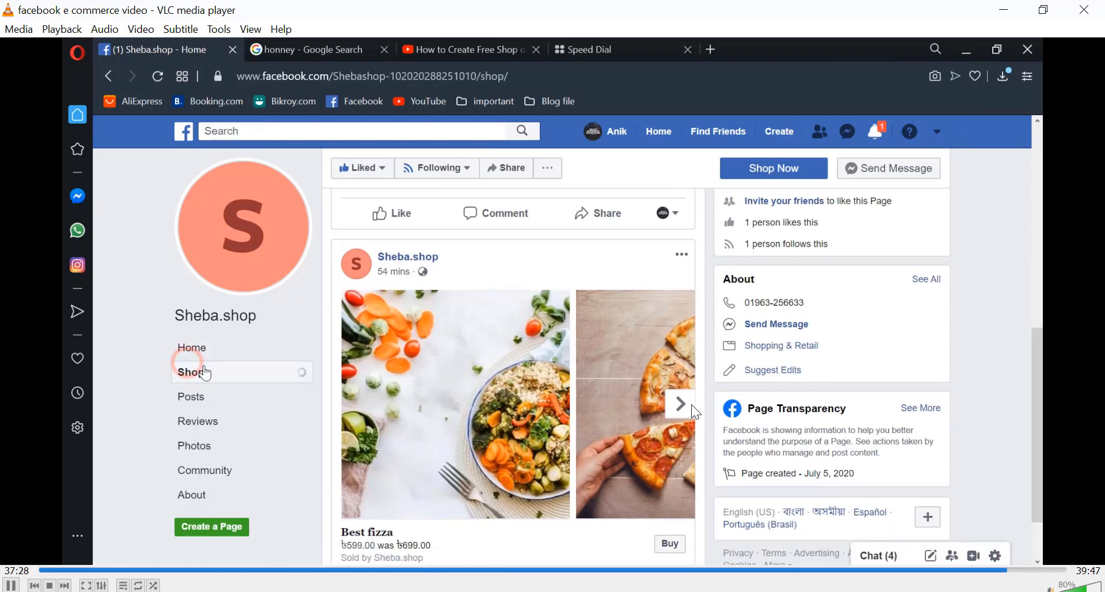
key(Right)
key(space)
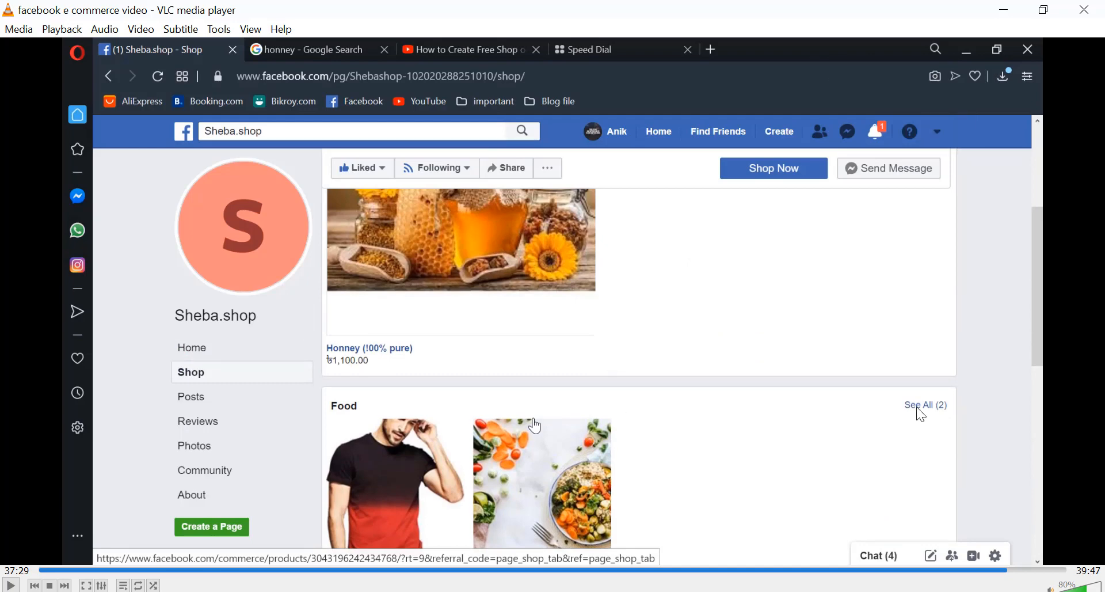
key(space)
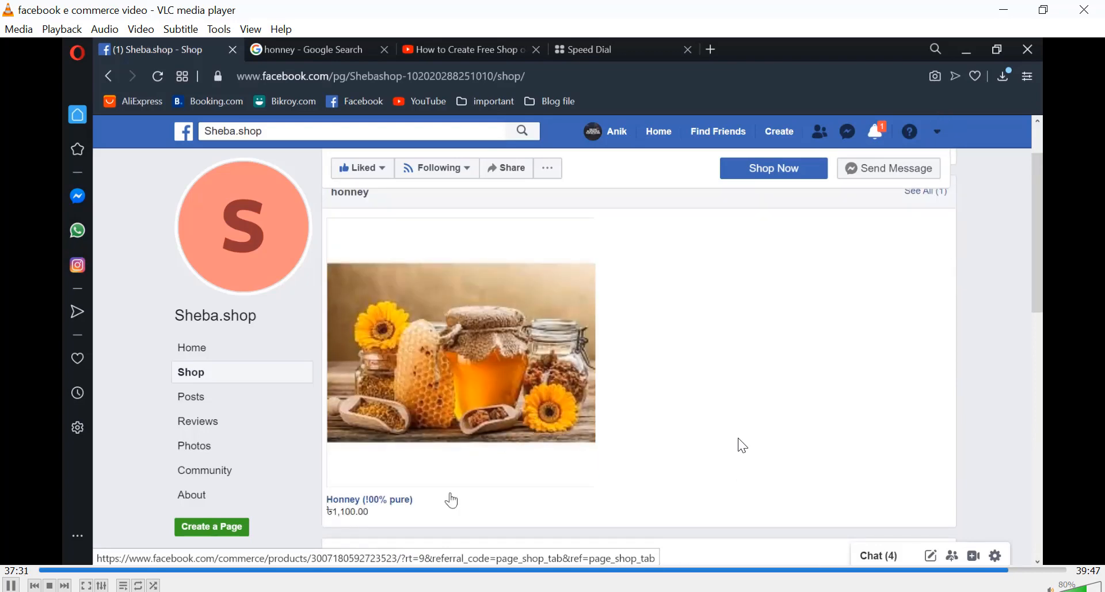
Skip ahead past the owner's shop view (38:03) to the filled Featured Products collection, and pause at 38:27.
key(Right)
key(Right)
key(Right)
key(Right)
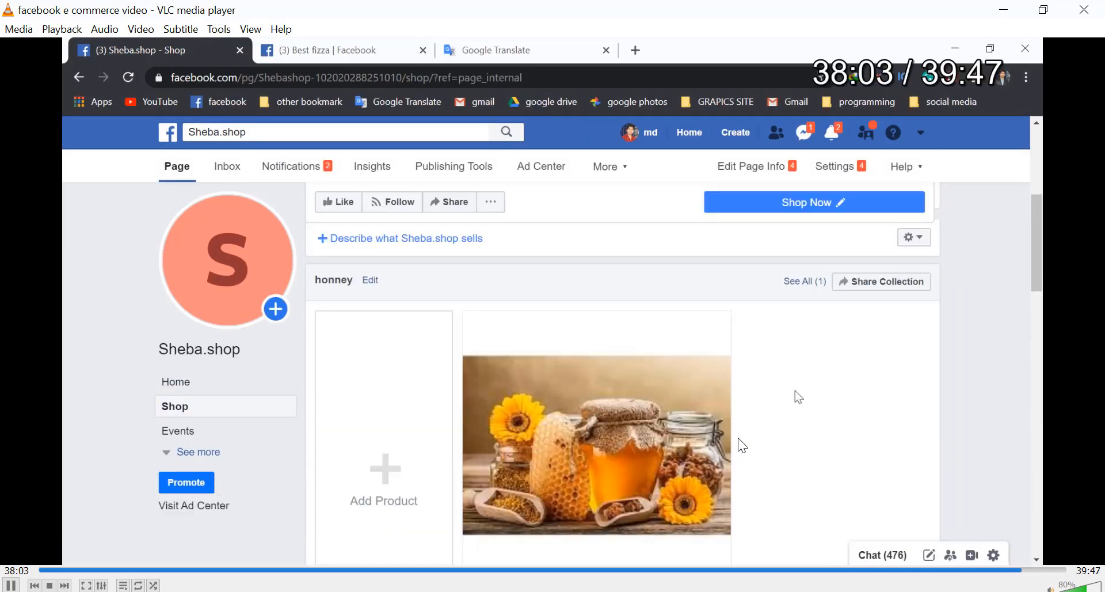
key(Right)
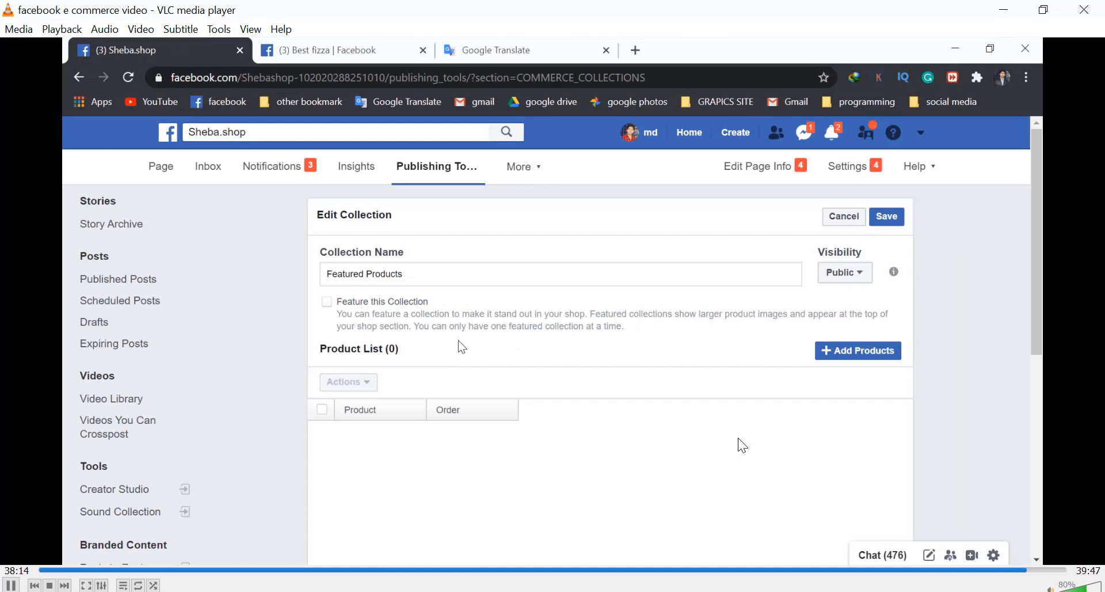
key(Right)
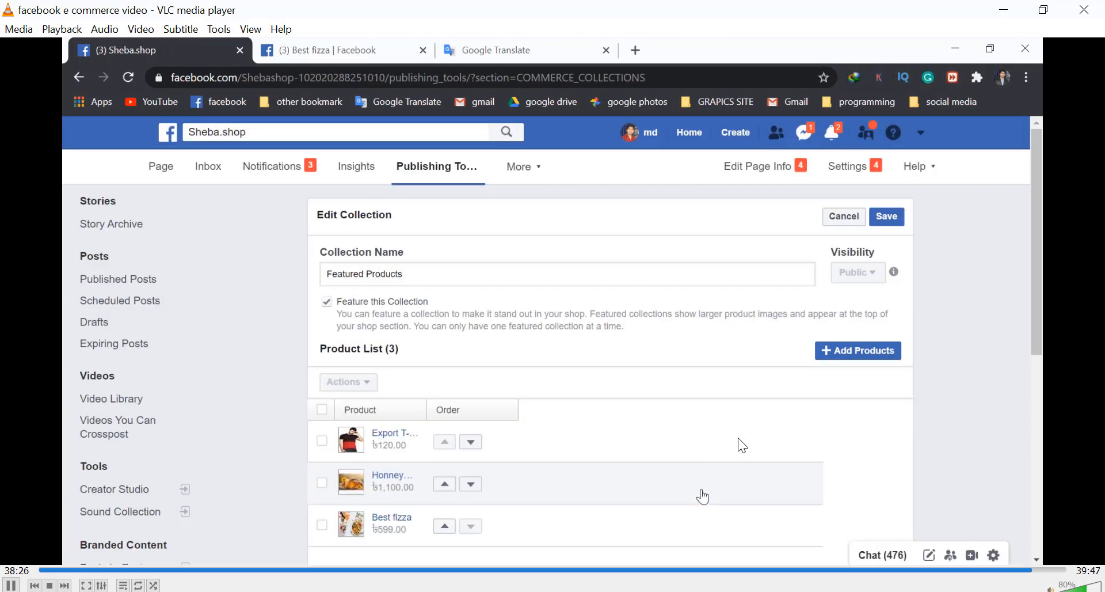
key(space)
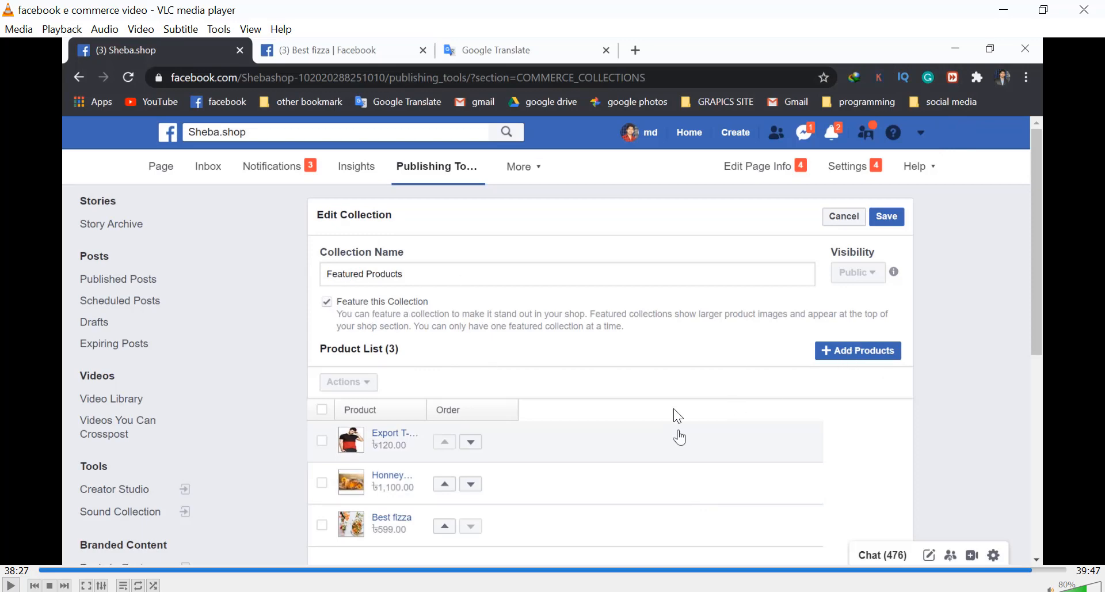
Step back and play on to the updated Collections list, pause briefly at 38:34, and skip ahead to the Best fizza post (38:55).
key(Left)
key(space)
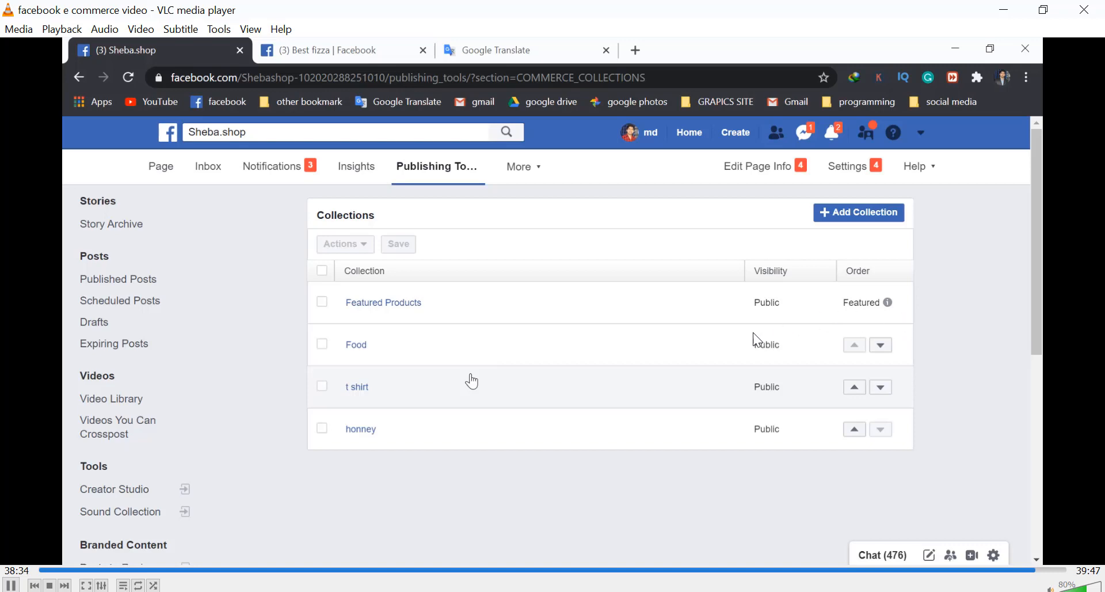
key(space)
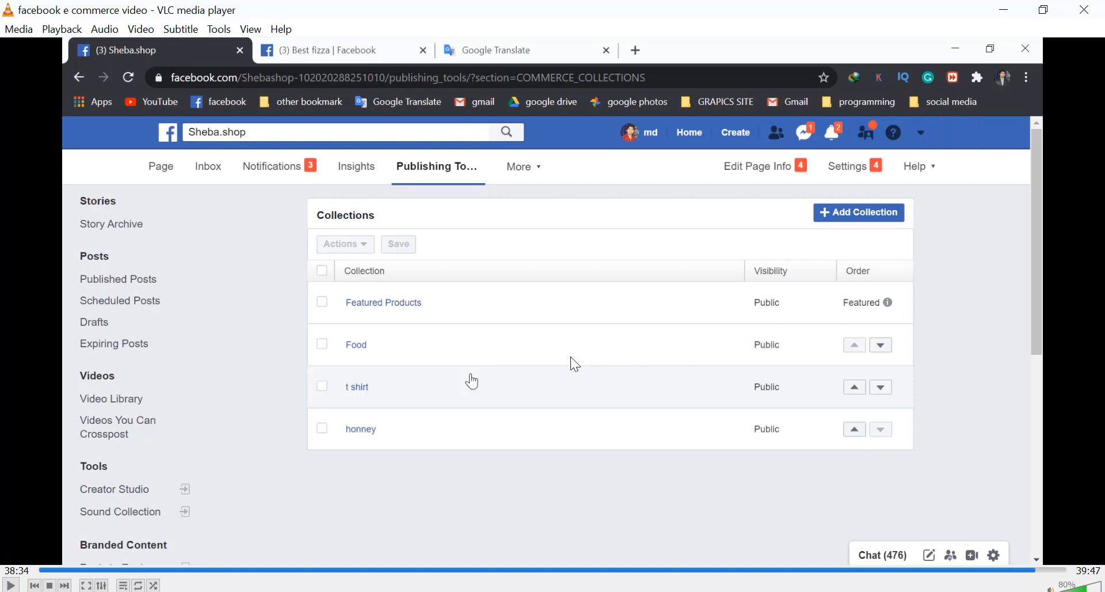
key(space)
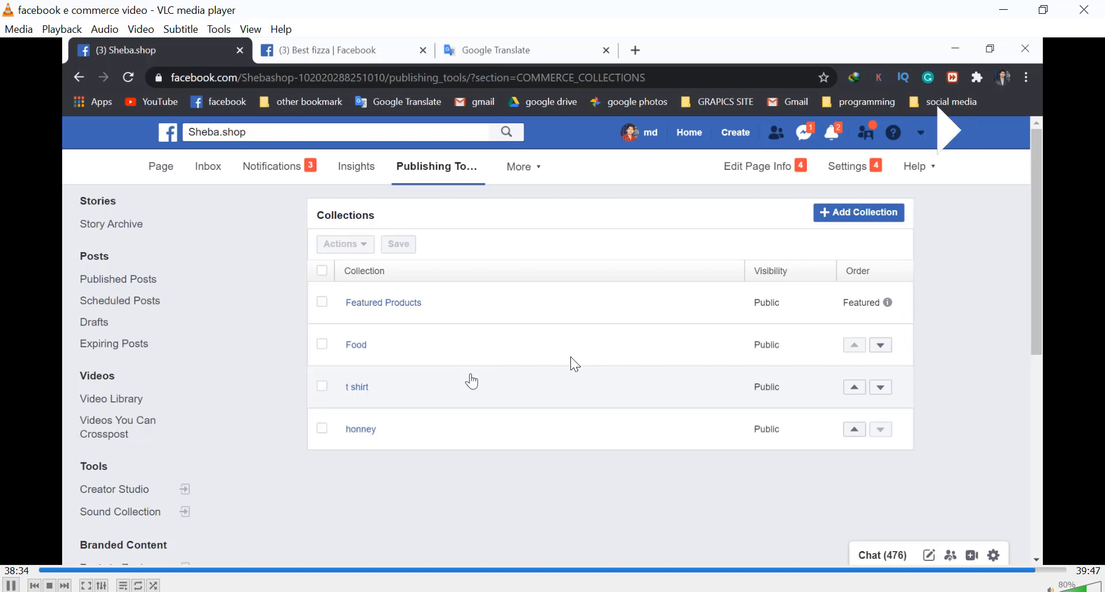
key(Right)
key(Right)
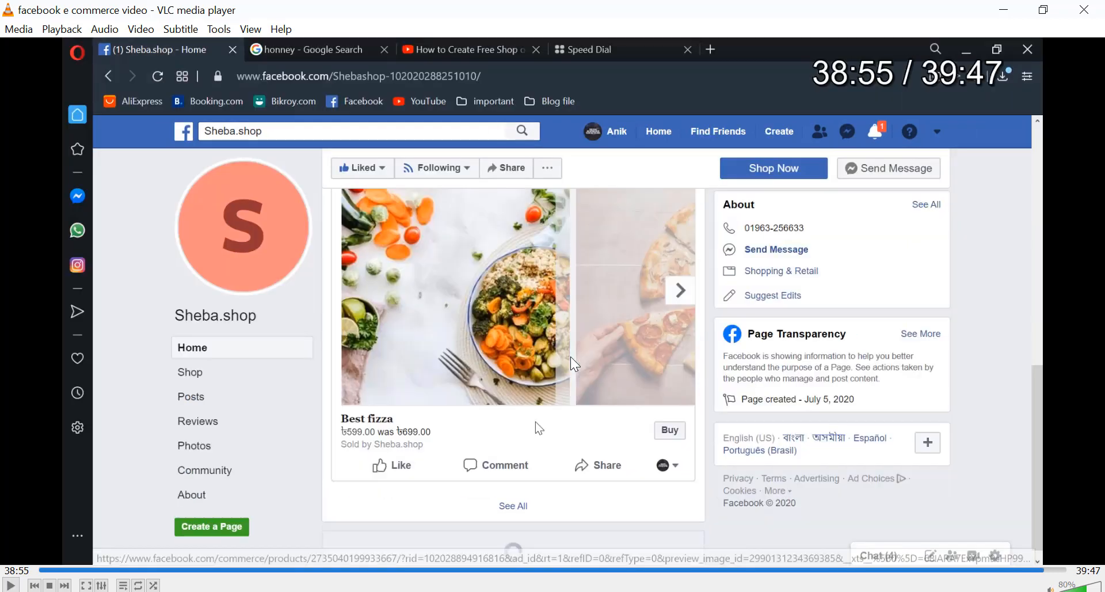
Skip ahead past the Featured Products product list (39:05) and the Collections list (39:35) toward the end of the video.
key(Right)
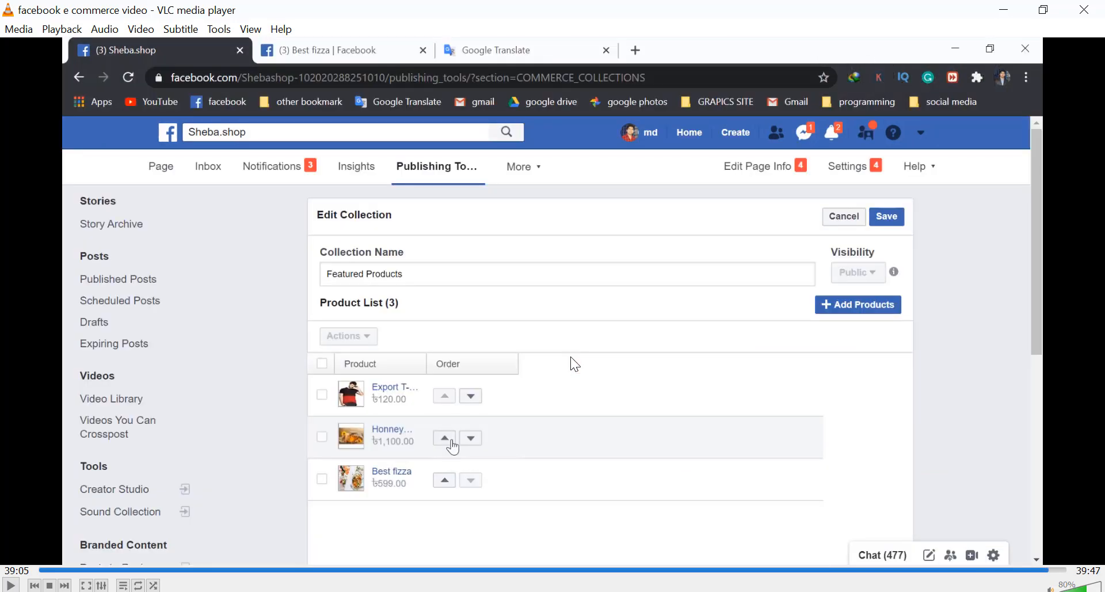
key(Right)
key(Right)
key(Right)
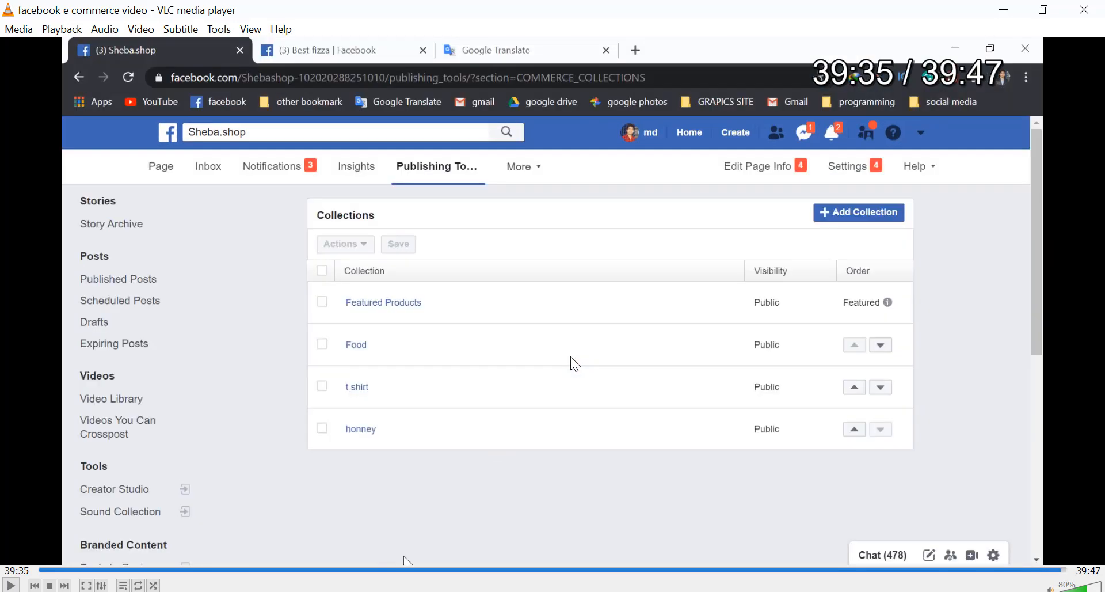
key(Right)
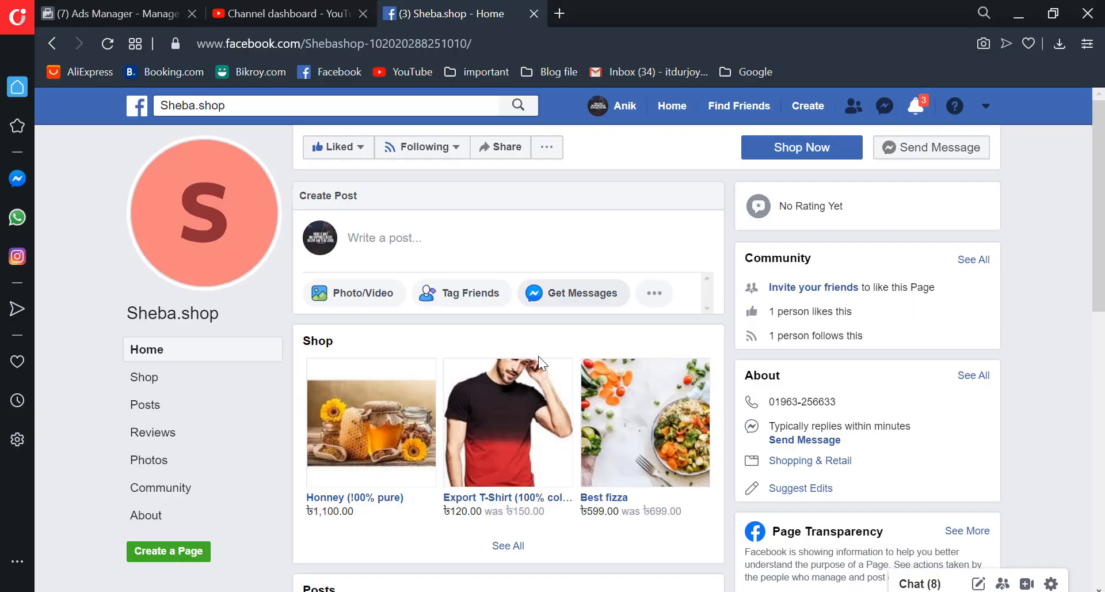
Examine the Shop preview and the posts, including the Best fizza product post, on the visitor's Sheba.shop home page.
scroll(450, 409, down, 6)
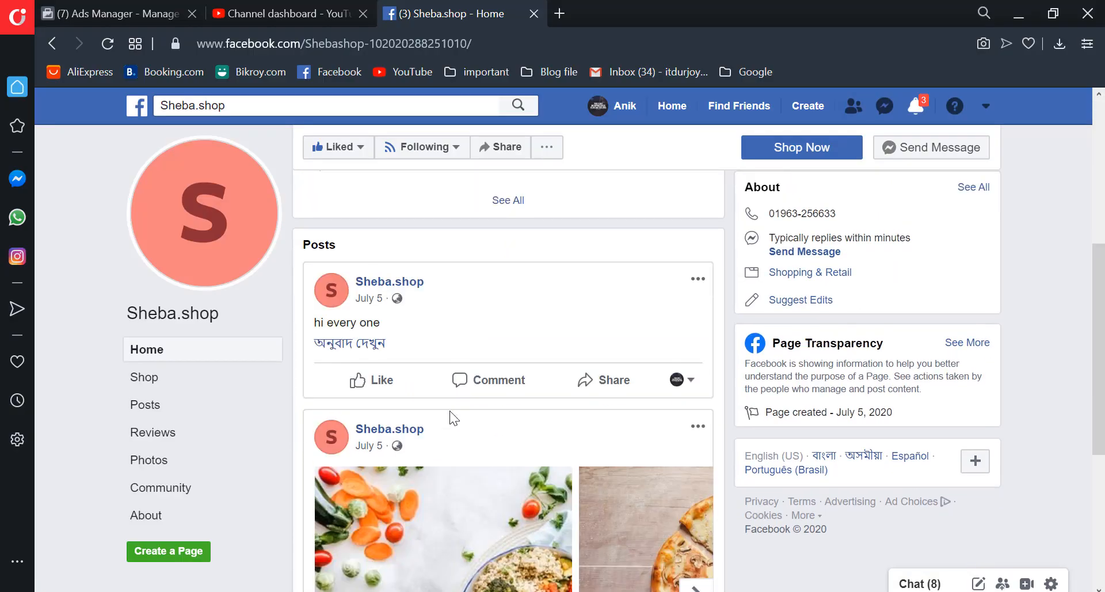
scroll(450, 410, up, 4)
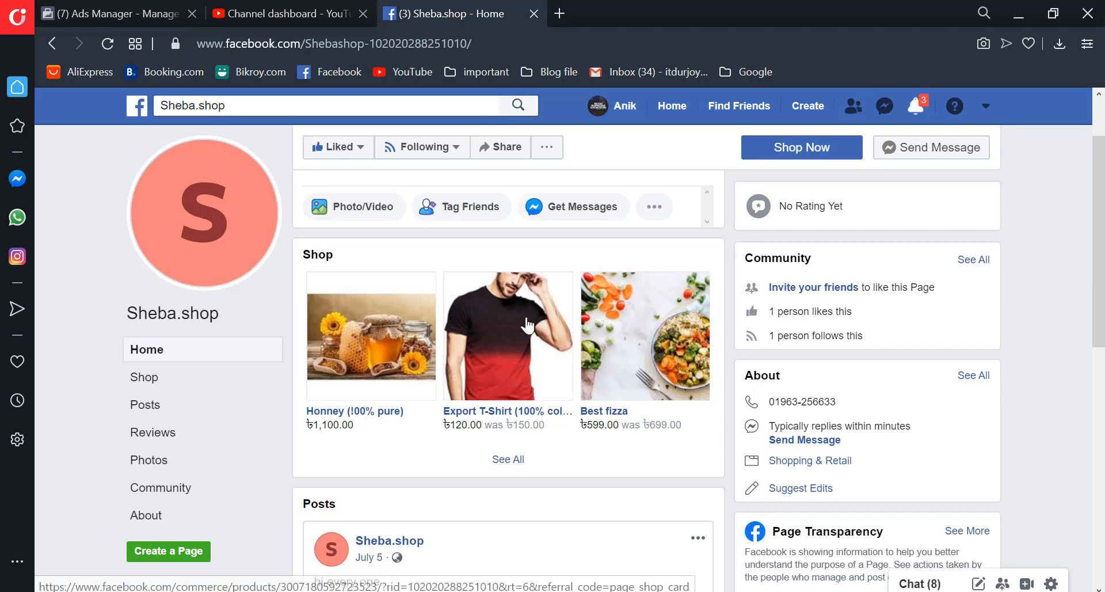
scroll(521, 447, down, 6)
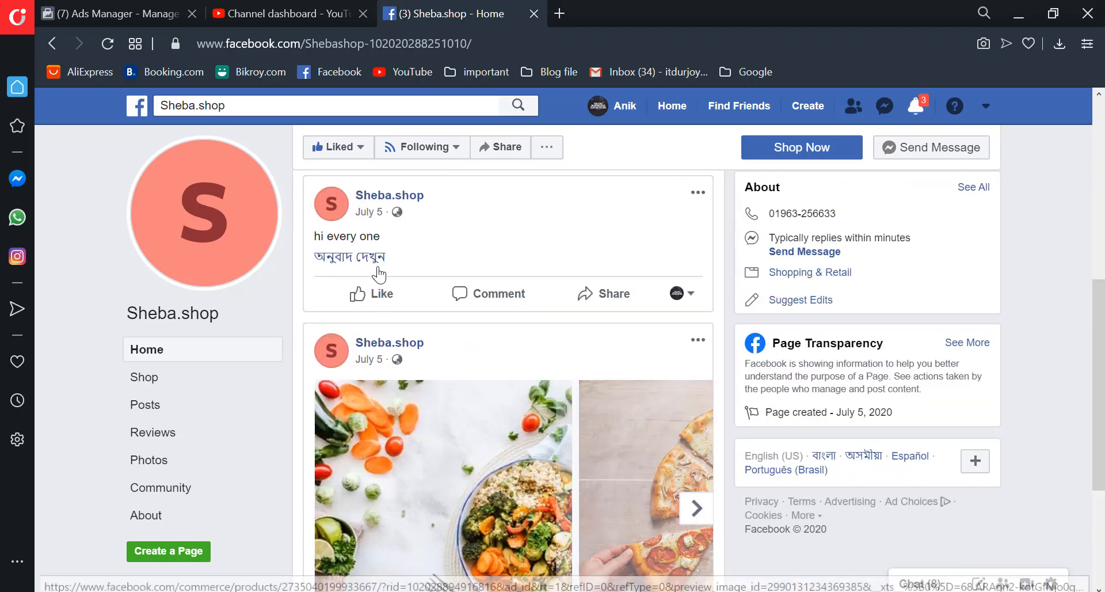
scroll(501, 448, down, 3)
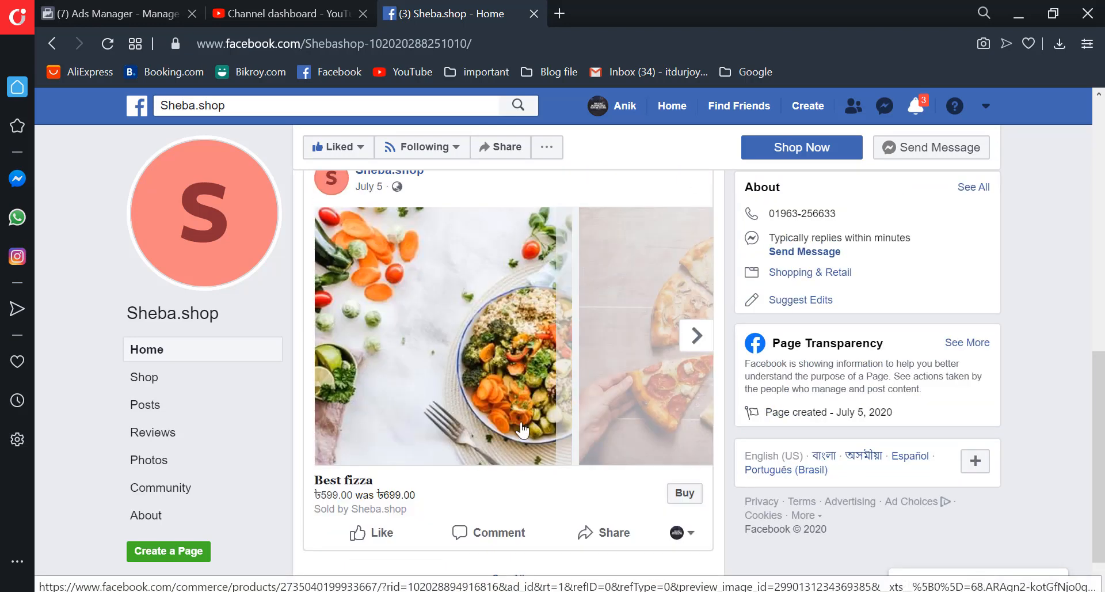
scroll(403, 374, up, 2)
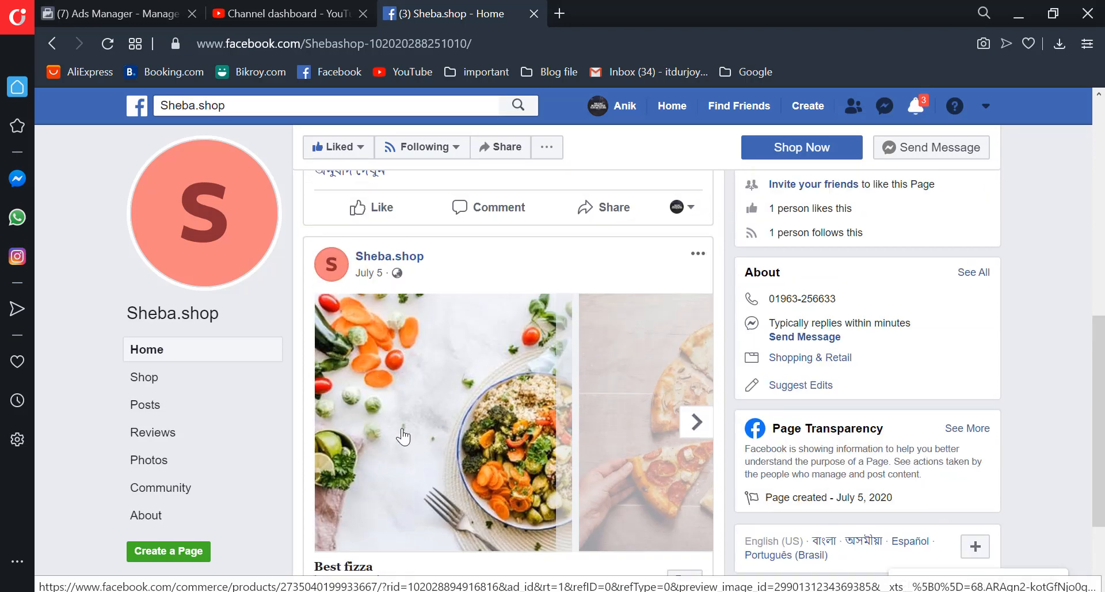
scroll(408, 434, down, 2)
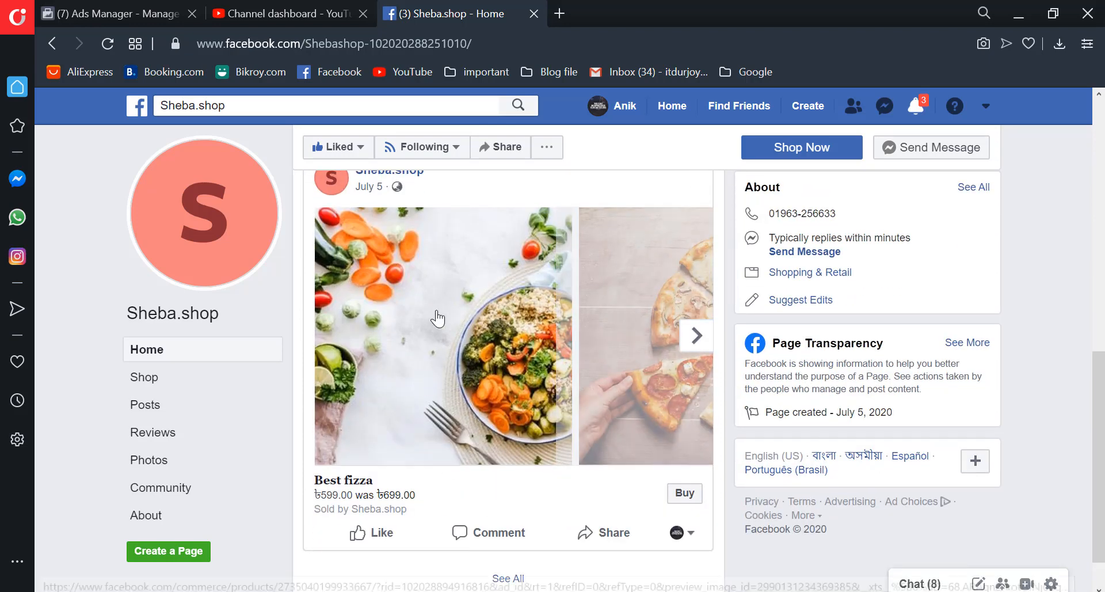
scroll(580, 505, up, 3)
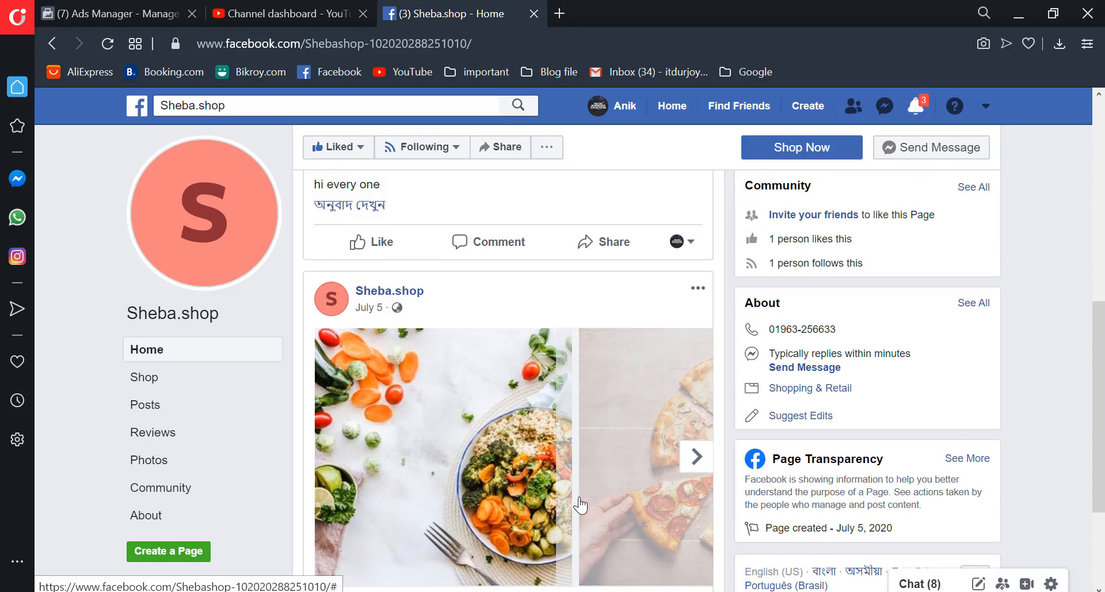
scroll(580, 505, up, 2)
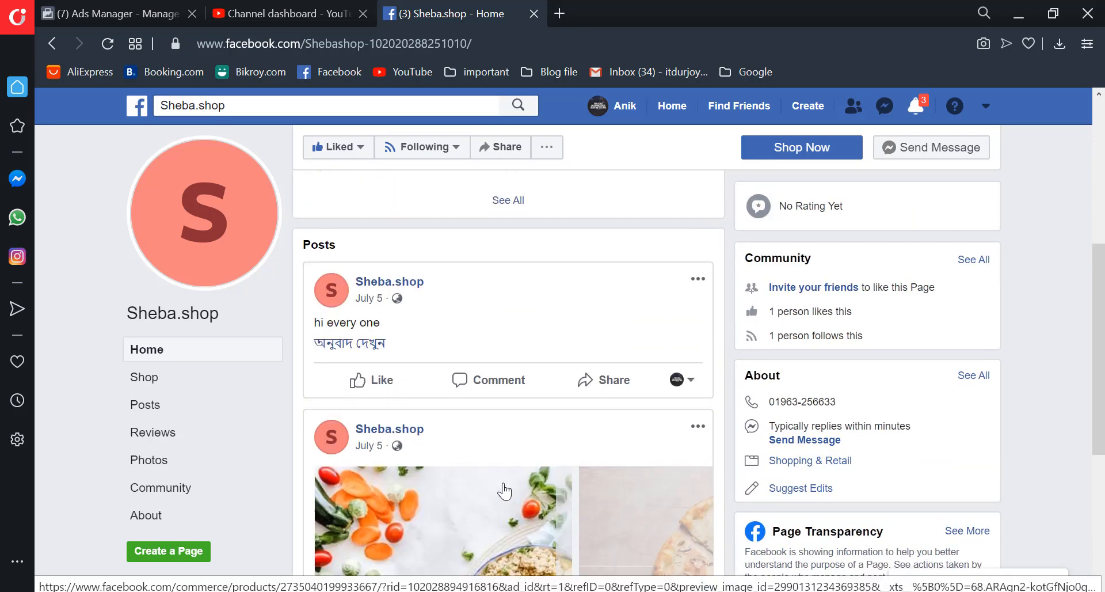
scroll(504, 490, up, 2)
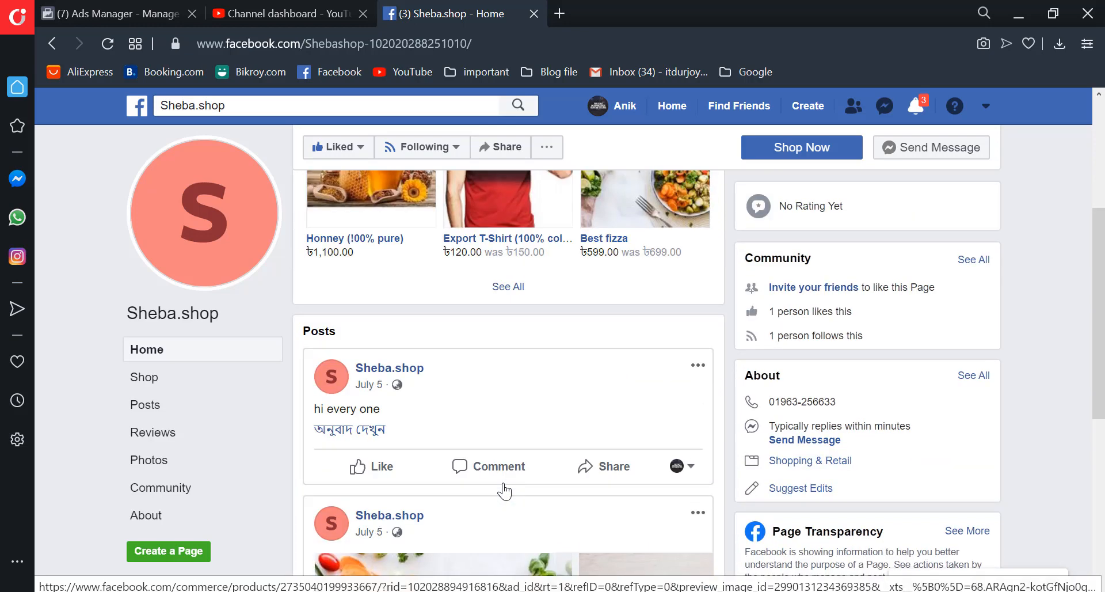
Open the page's Shop section, go back to the home page, and reopen the shop through the preview's See All link.
click(155, 384)
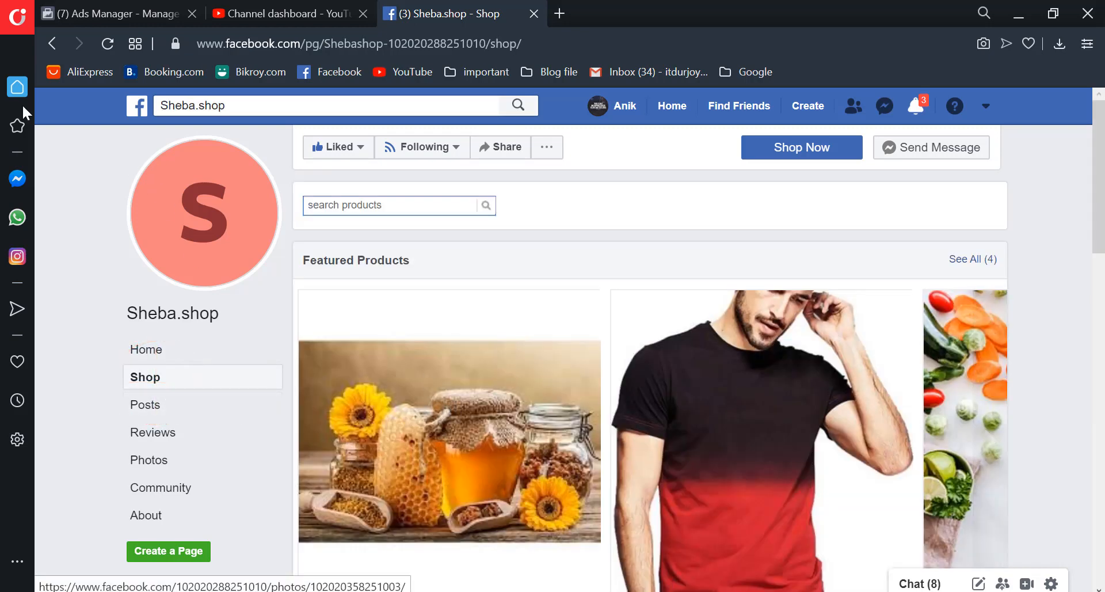
click(49, 44)
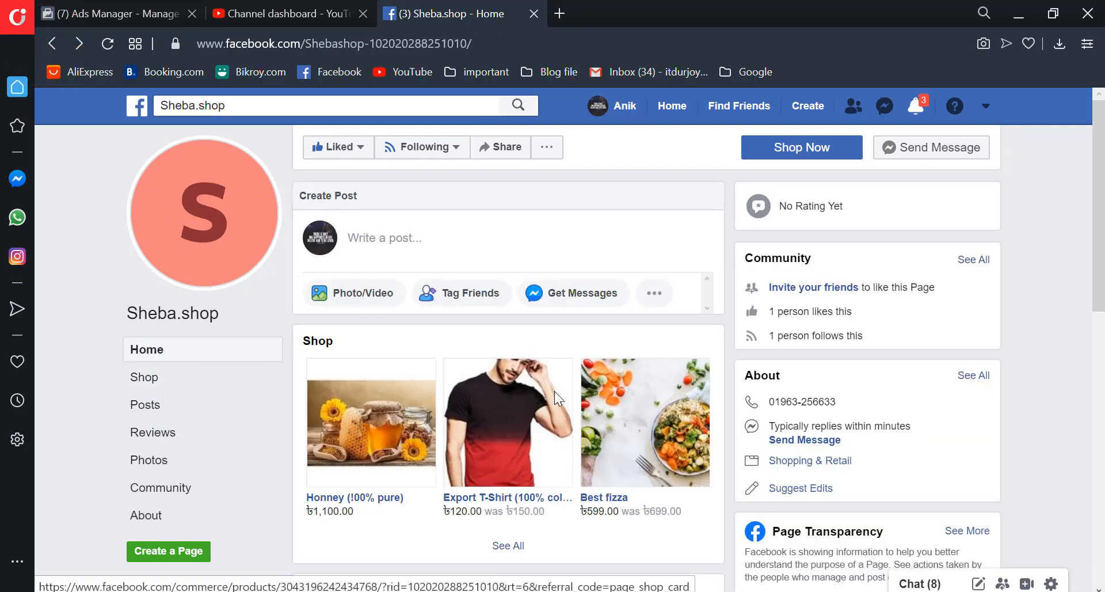
click(507, 546)
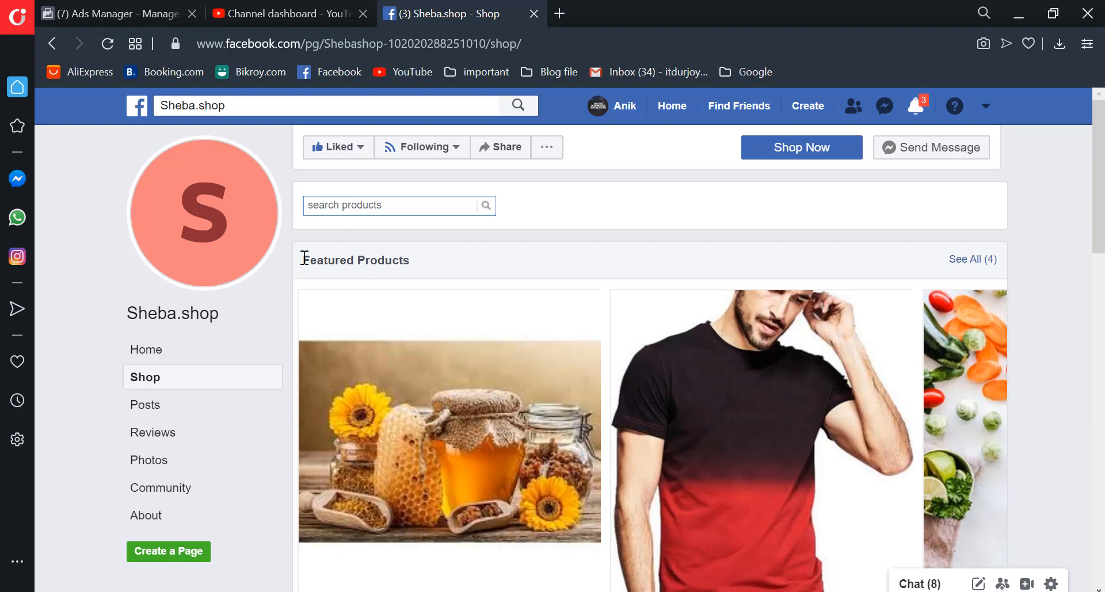
Point out the Featured Products heading and look through the Food, t shirt and honney collections in the visitor's shop.
drag(301, 259, 459, 271)
click(479, 265)
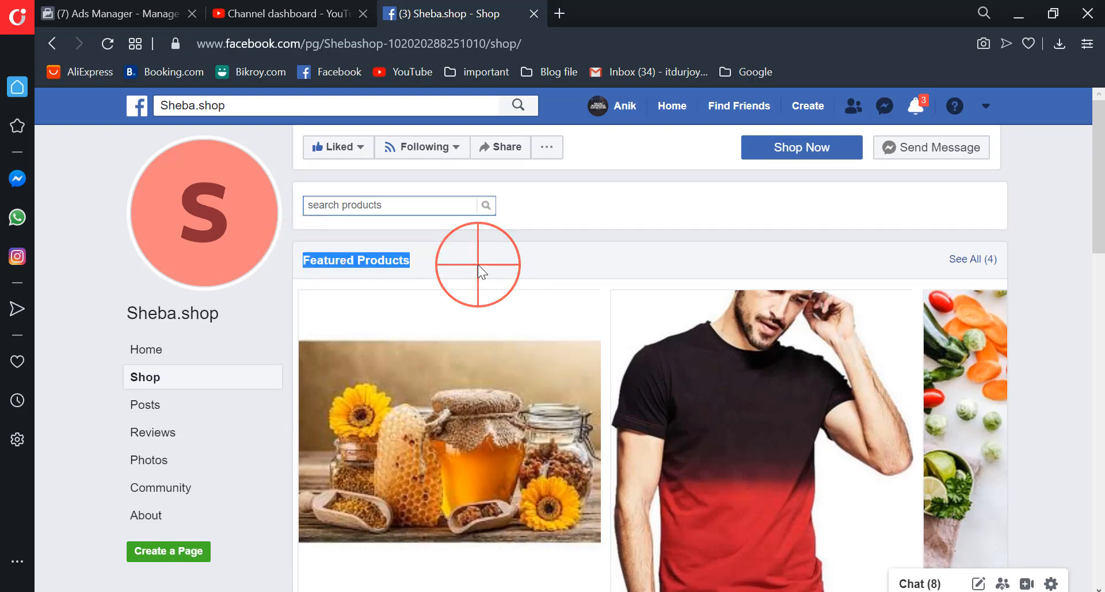
scroll(461, 259, down, 3)
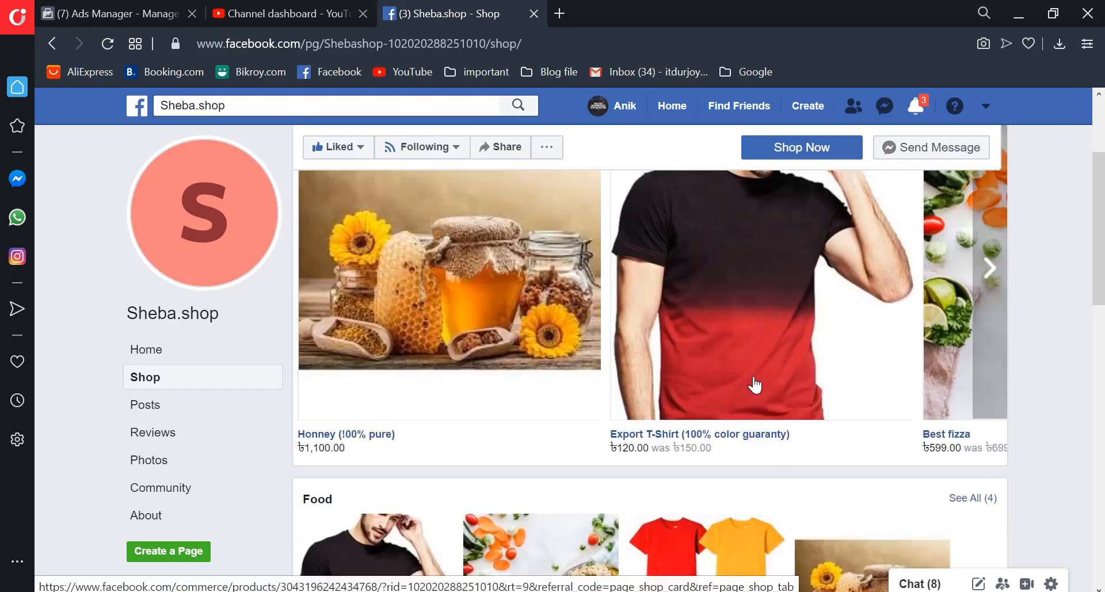
scroll(633, 385, down, 5)
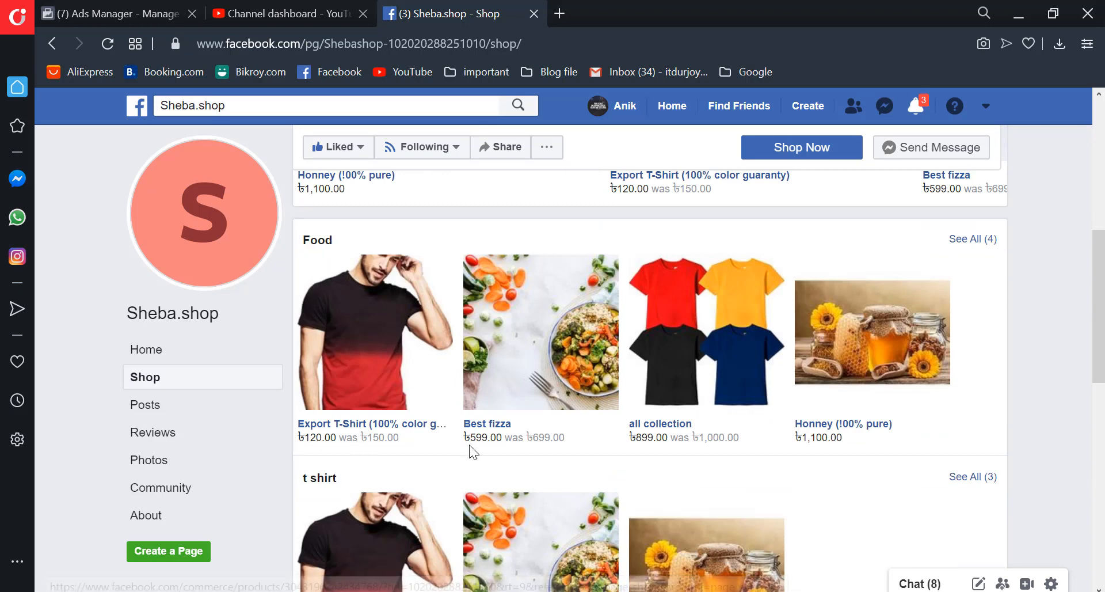
scroll(469, 444, down, 2)
scroll(466, 480, down, 2)
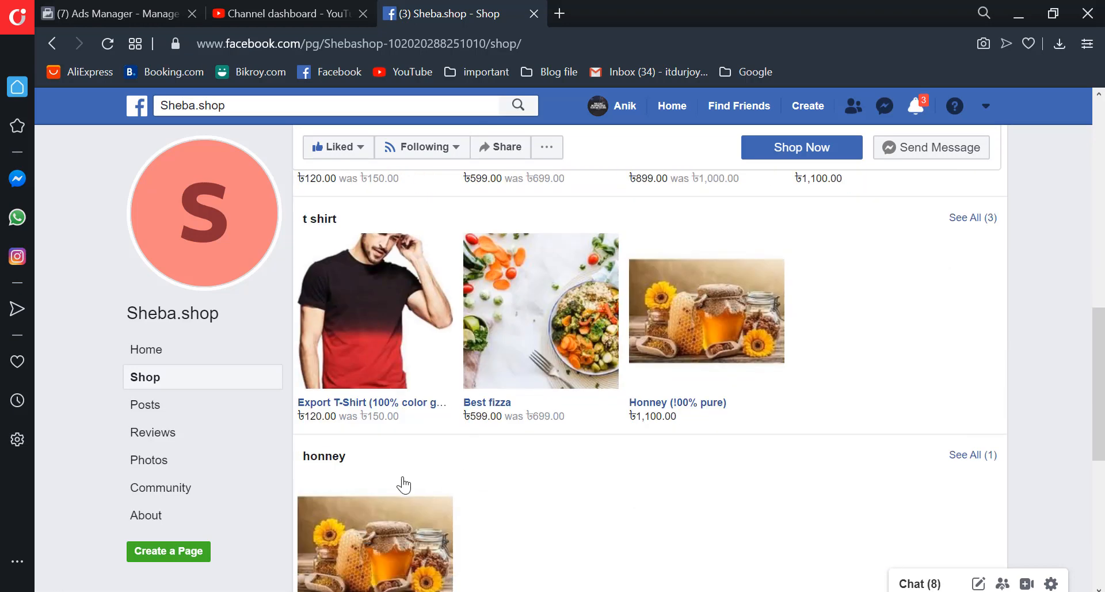
scroll(548, 522, down, 2)
scroll(548, 522, up, 8)
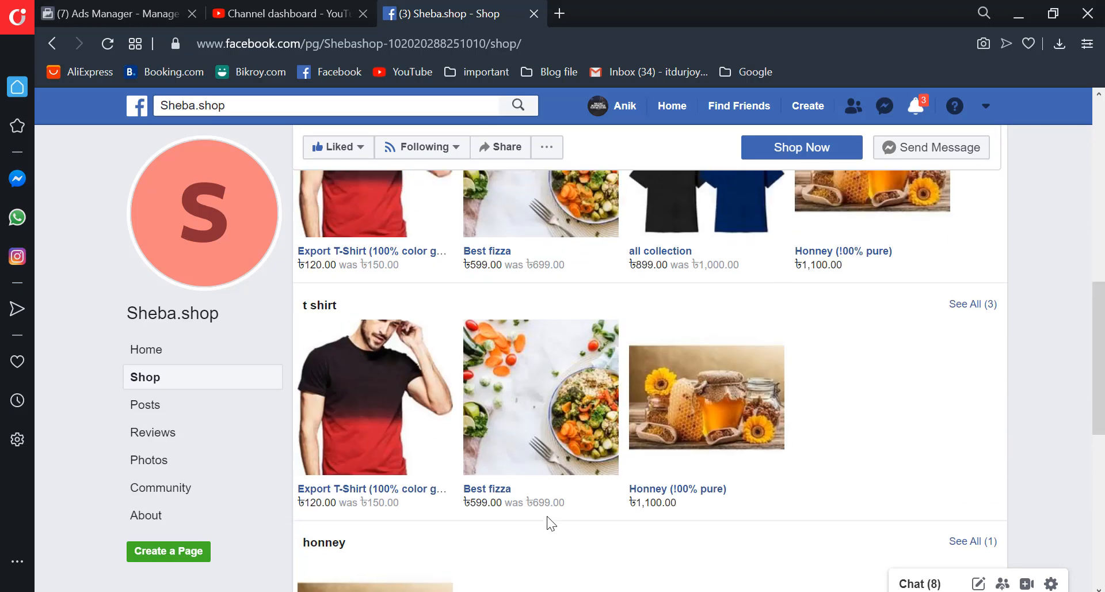
scroll(548, 522, down, 2)
scroll(547, 521, up, 6)
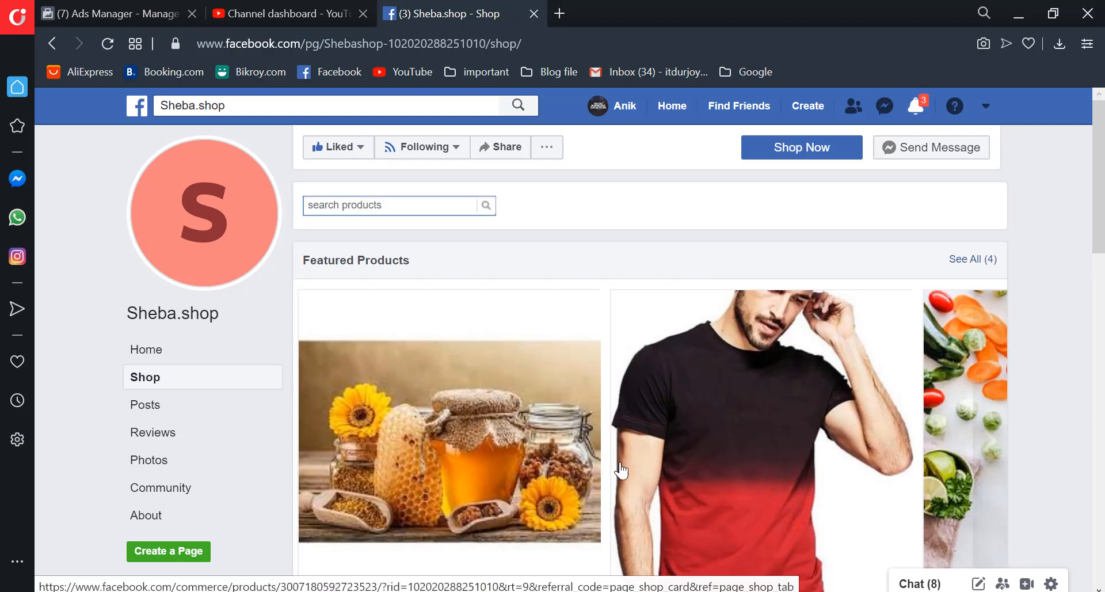
Advance the Featured Products carousel to its last products and view the Food collection below.
click(990, 442)
click(987, 442)
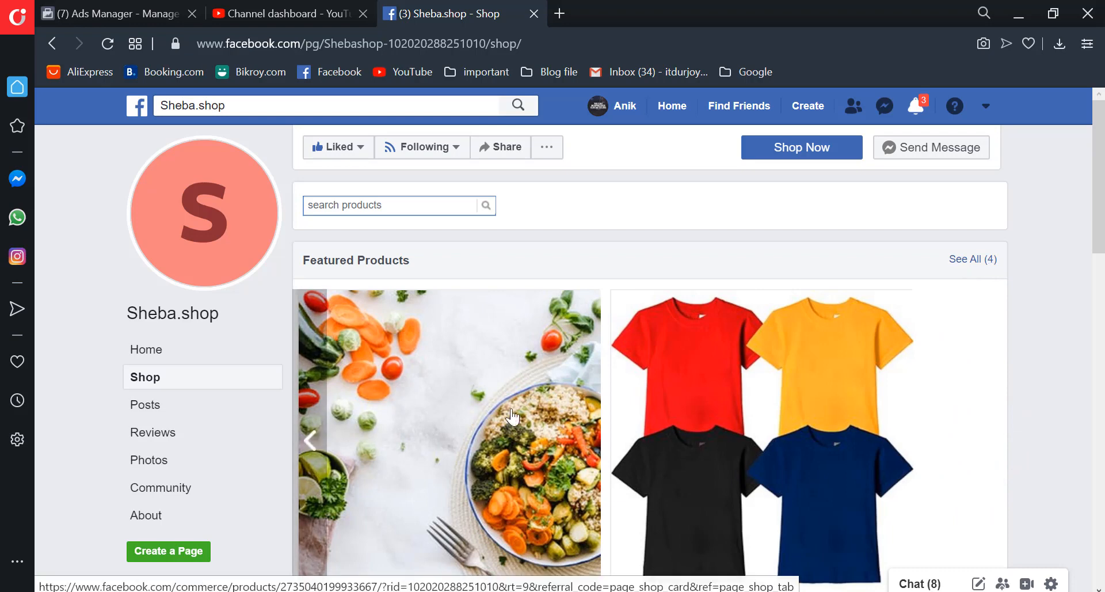
scroll(575, 500, down, 6)
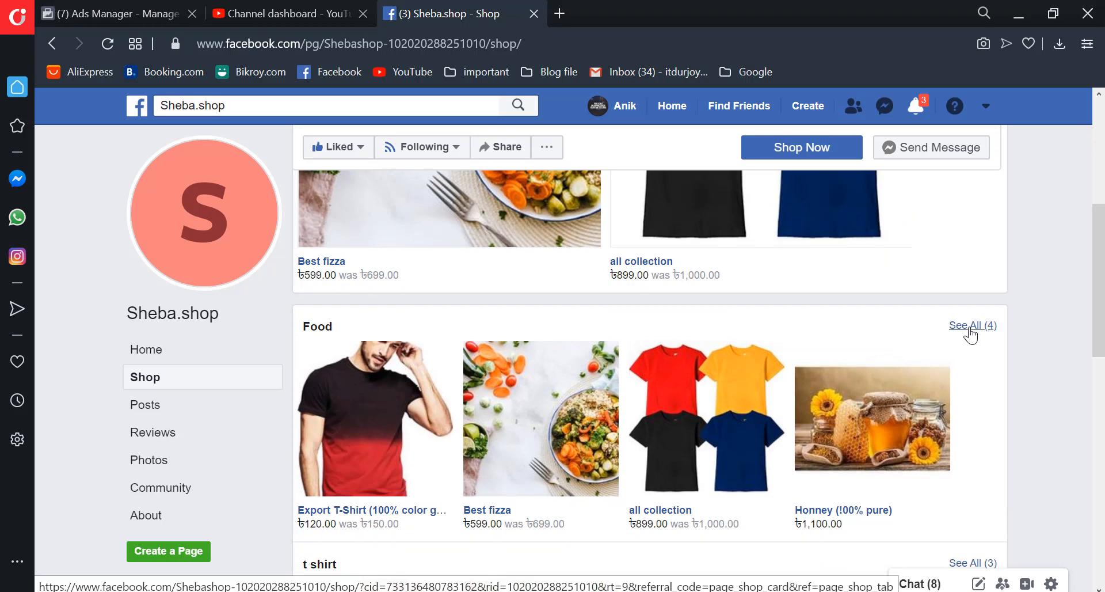
Return to the Sheba.shop home page and review its Shop preview and posts again.
click(137, 107)
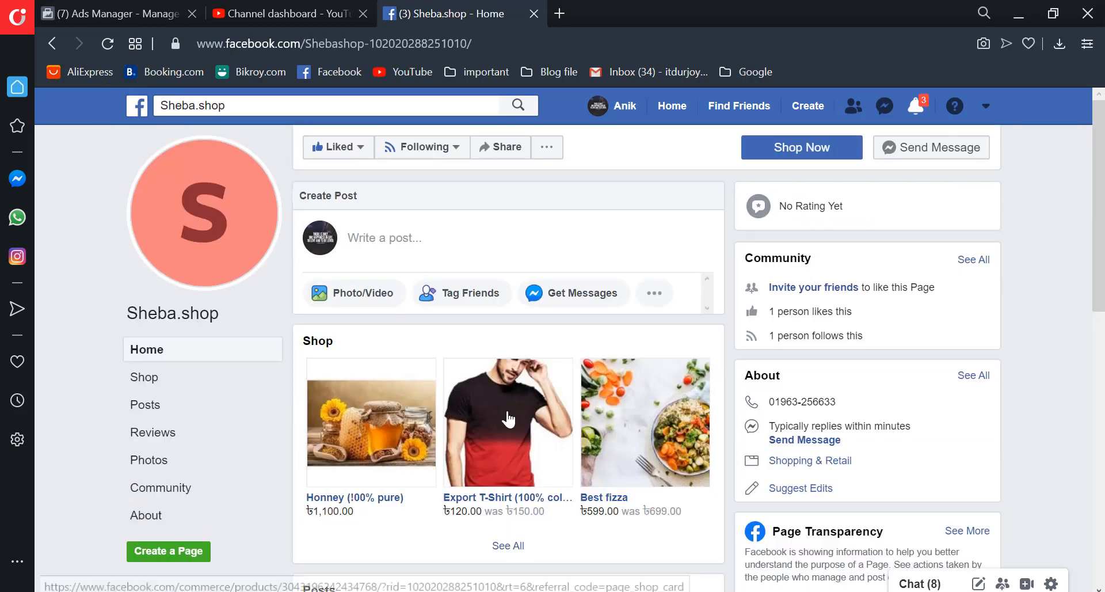
scroll(507, 419, down, 2)
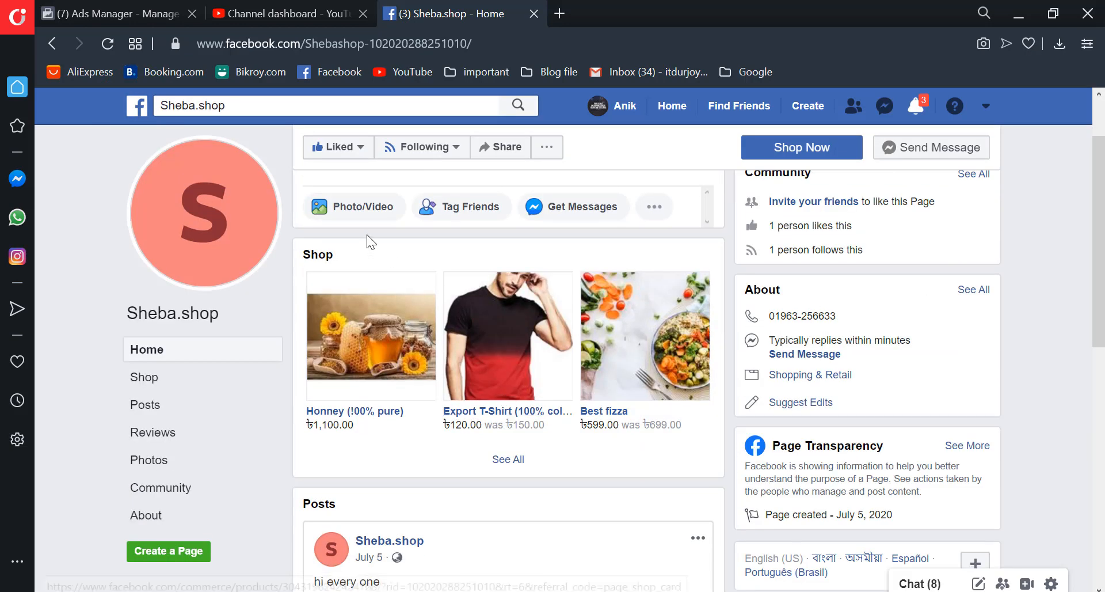
scroll(476, 511, down, 4)
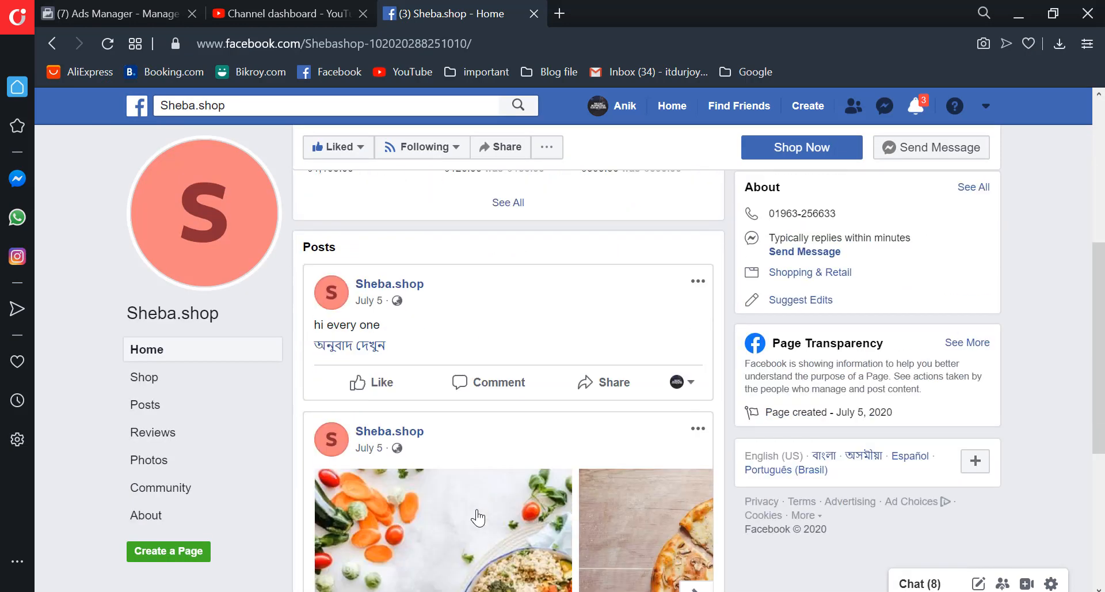
scroll(476, 511, up, 6)
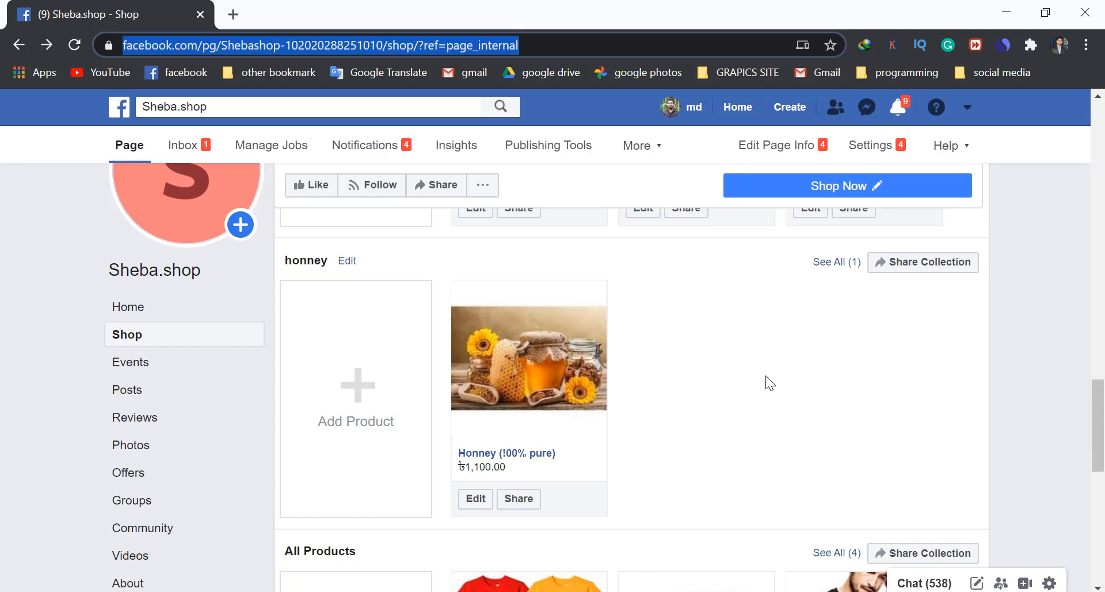
From the owner's shop view, open the Food collection for editing and show its product list.
scroll(767, 380, up, 3)
scroll(767, 381, down, 3)
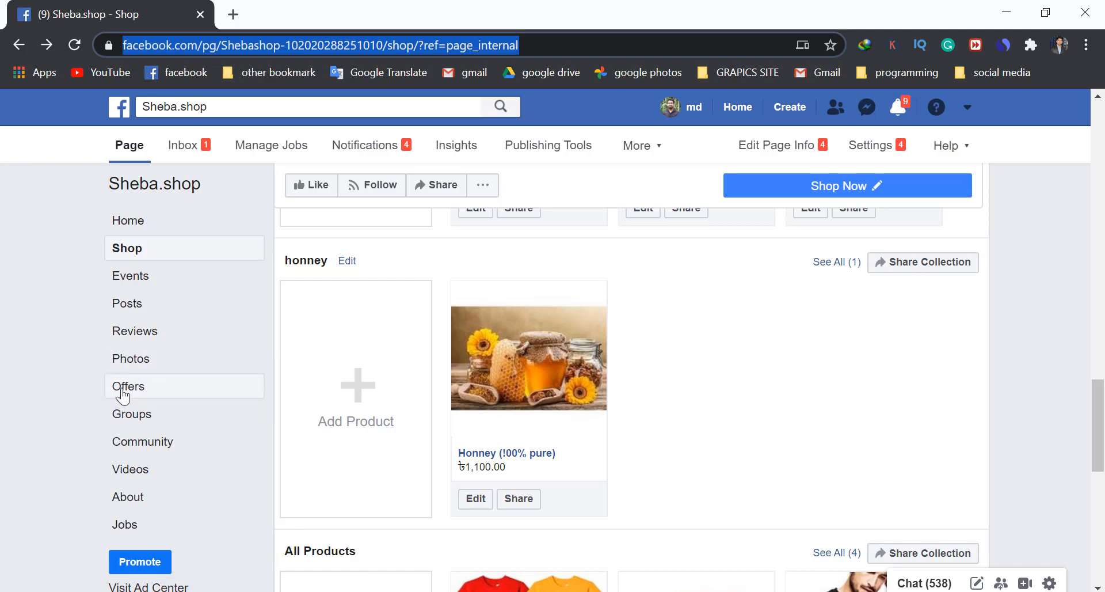
scroll(554, 416, up, 3)
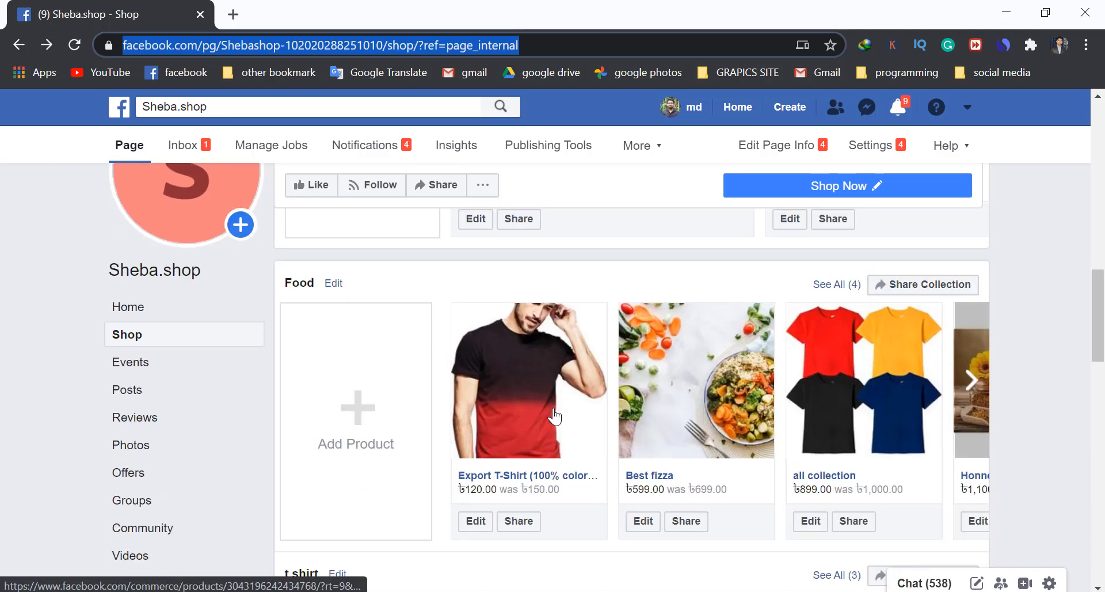
scroll(554, 415, up, 2)
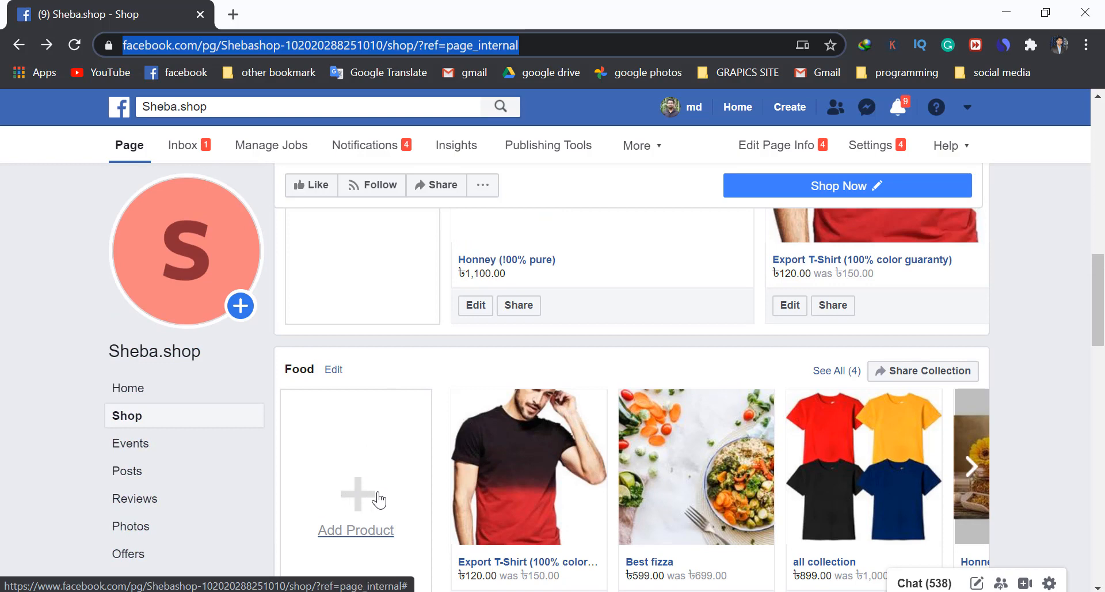
scroll(379, 500, up, 5)
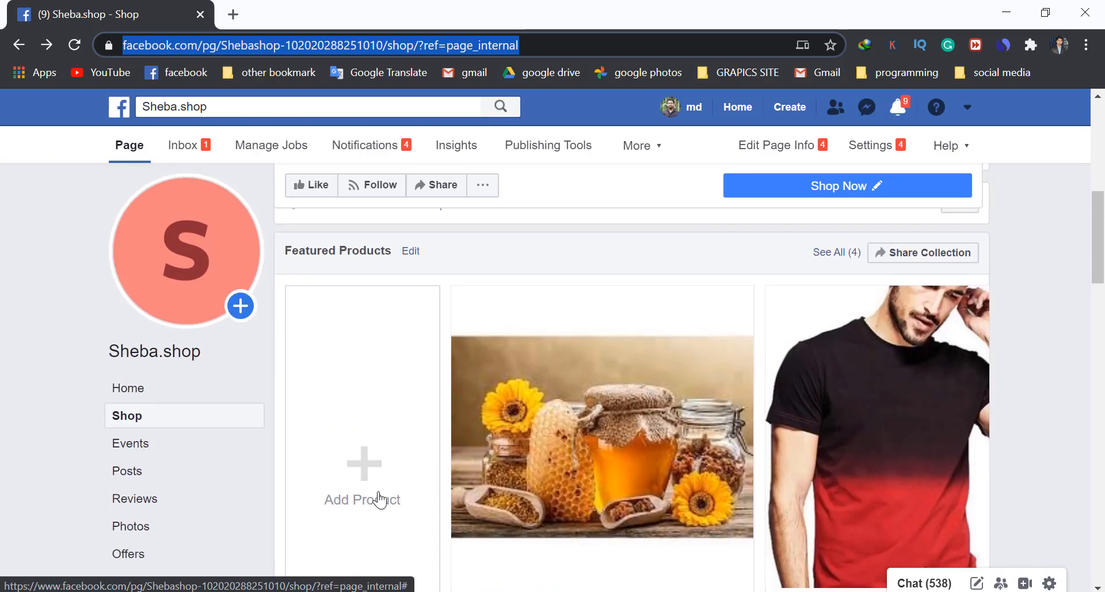
scroll(409, 290, down, 1)
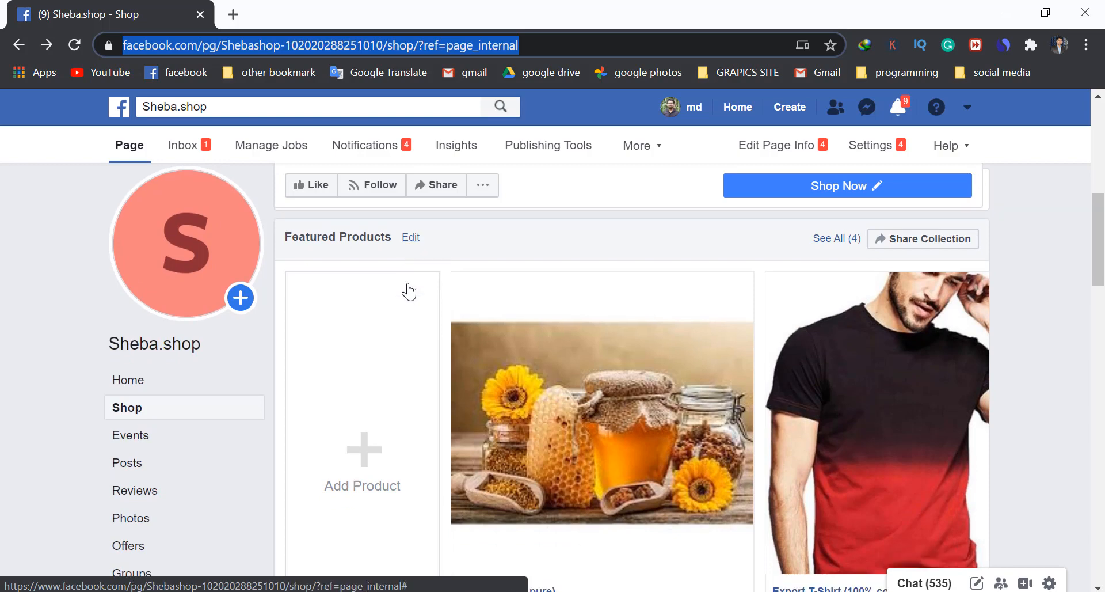
scroll(402, 345, down, 10)
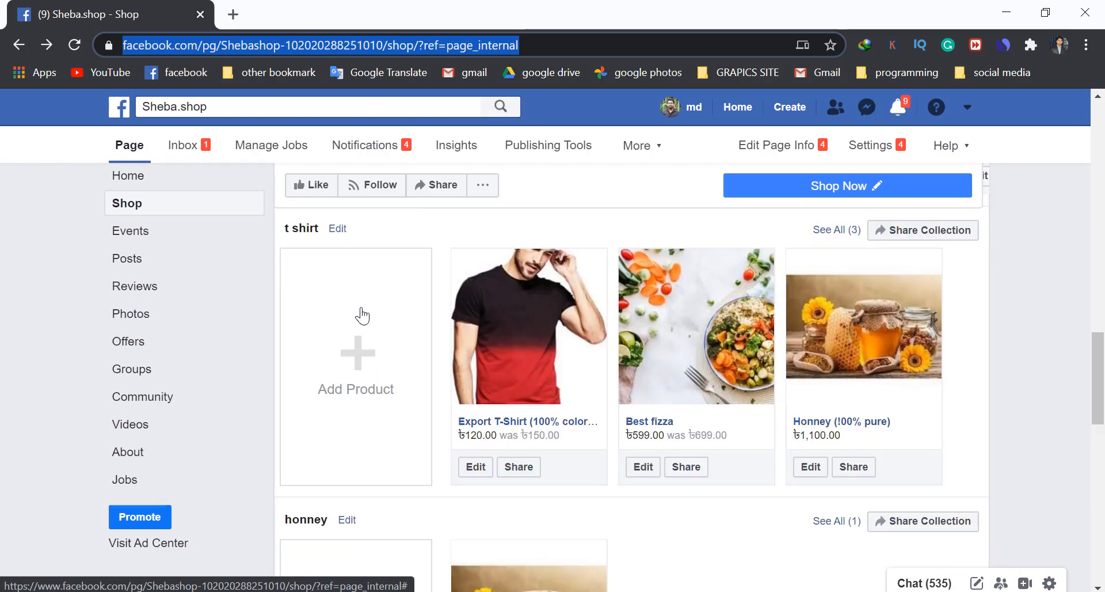
click(337, 229)
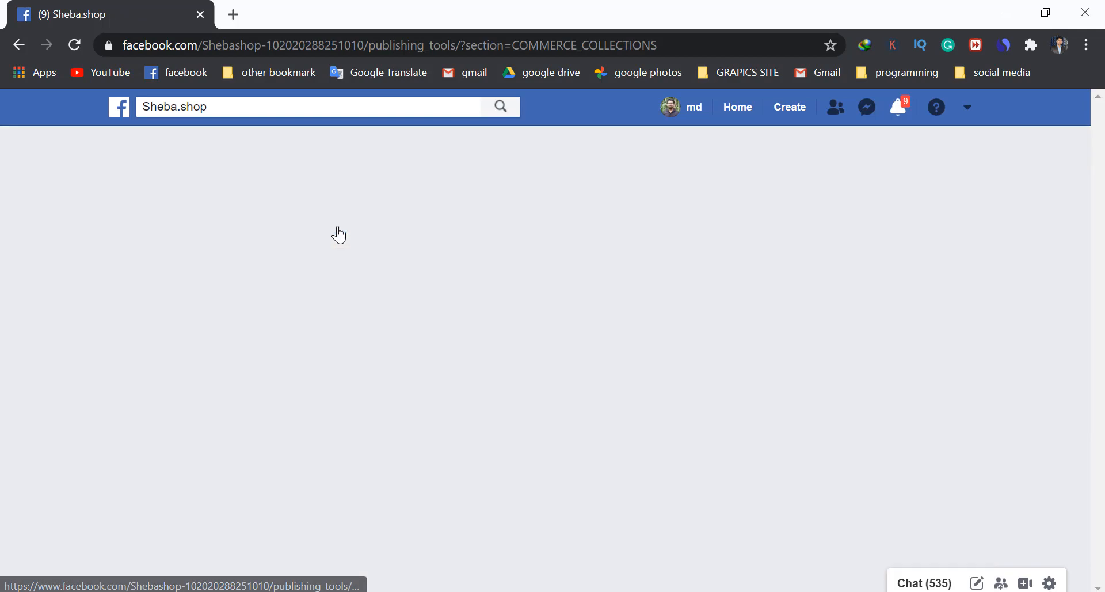
scroll(395, 458, down, 4)
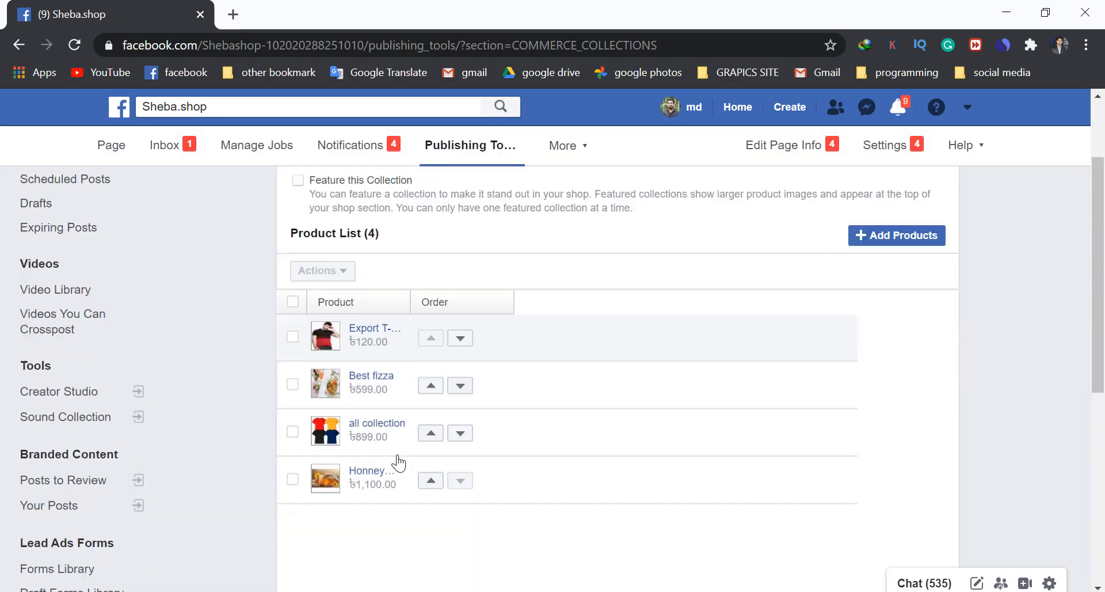
Examine the Food collection's name, visibility setting and product list, and return to the owner's shop view without saving.
scroll(432, 419, up, 2)
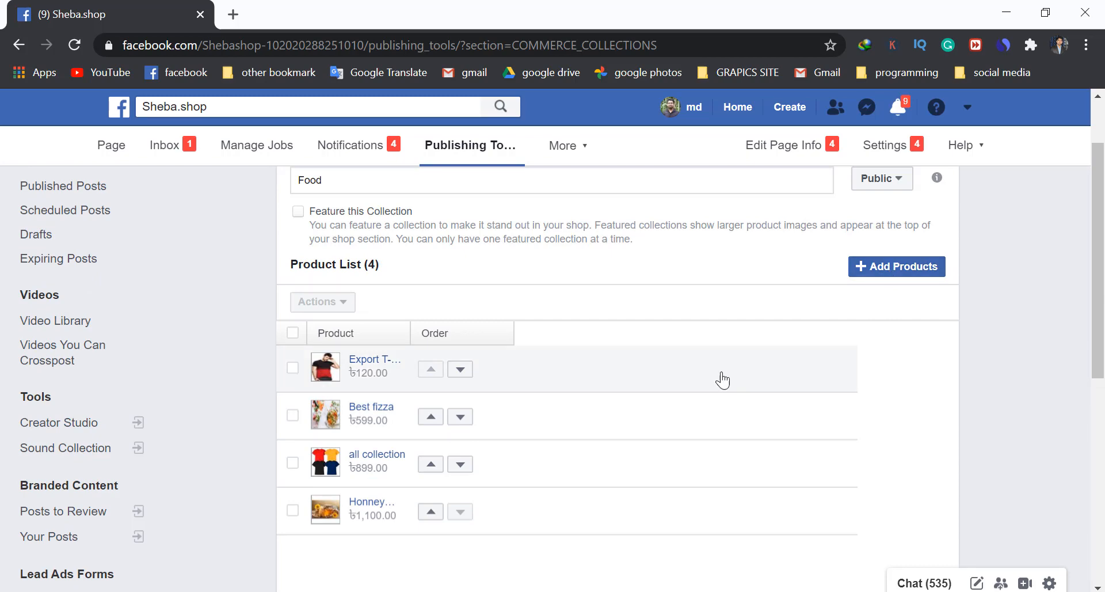
scroll(721, 378, up, 2)
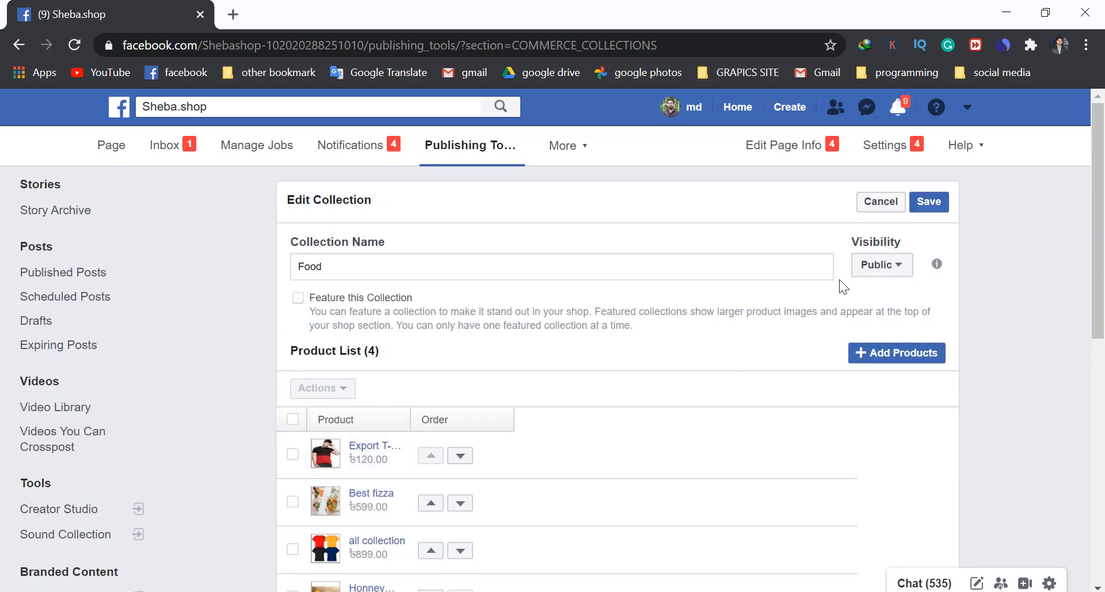
click(868, 268)
click(869, 270)
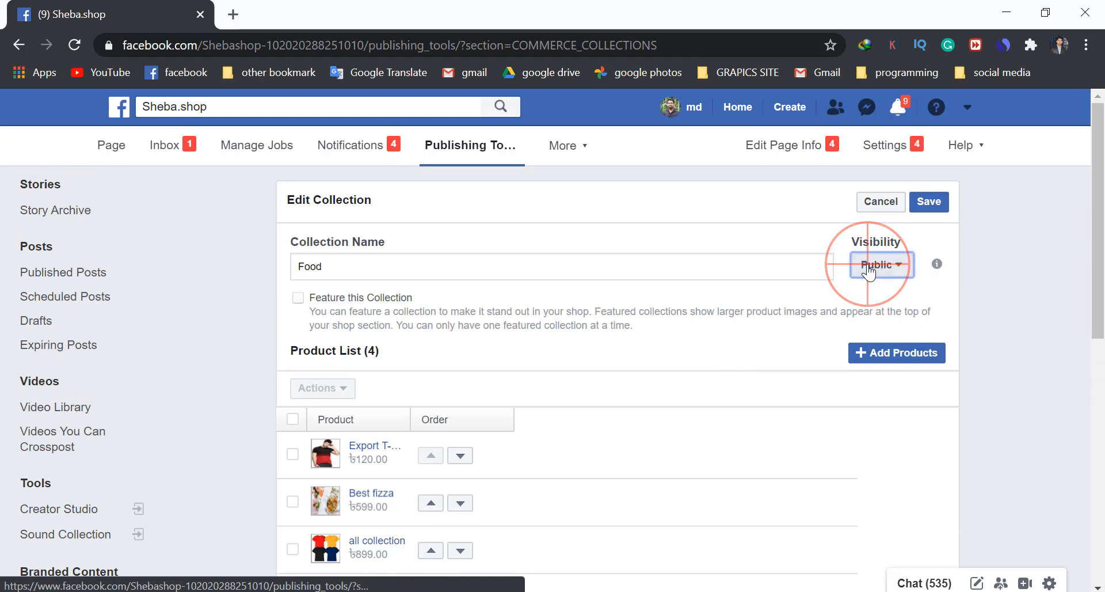
scroll(547, 468, down, 3)
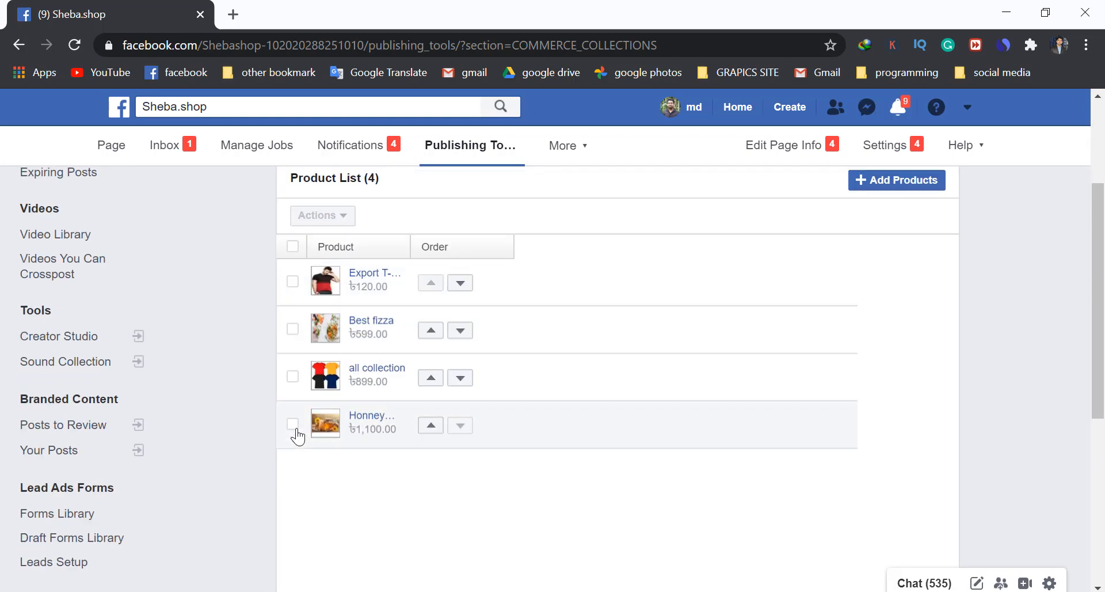
scroll(493, 447, up, 3)
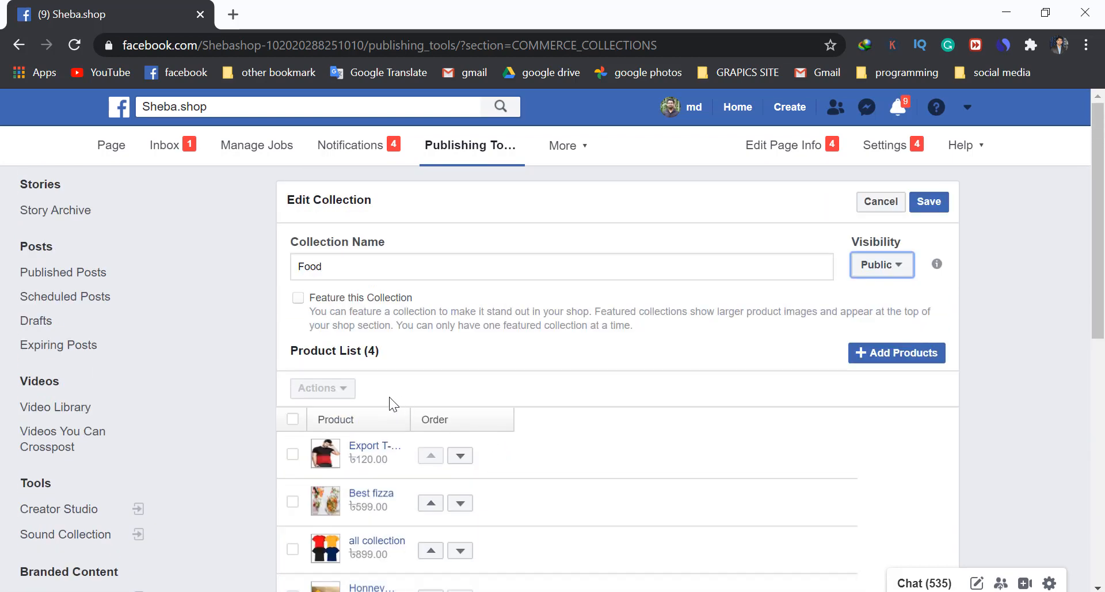
click(19, 45)
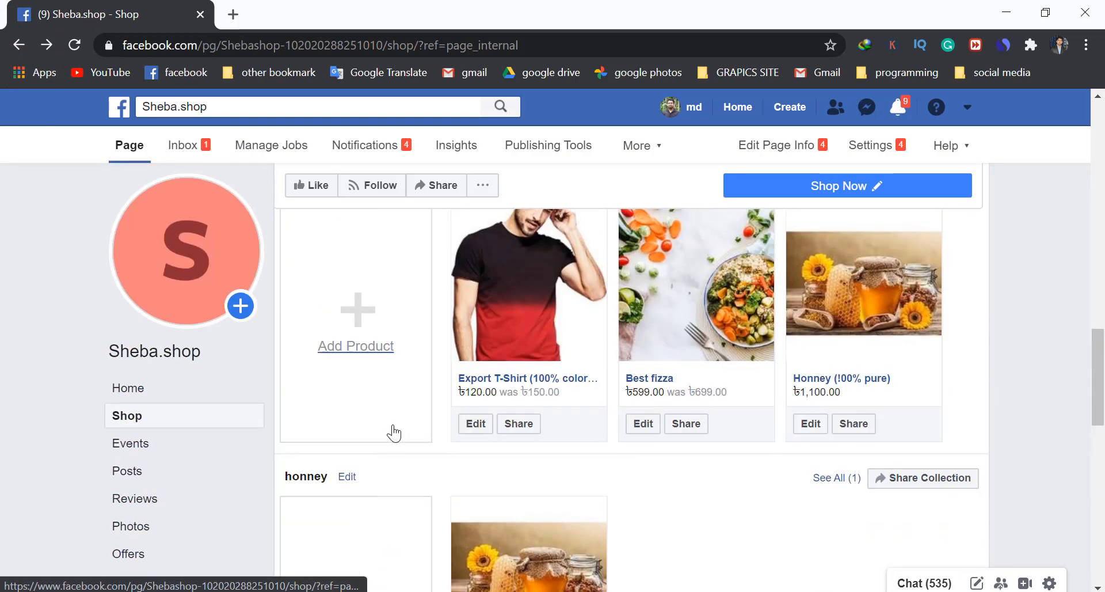
Open a blank Add Product form from All Products, look through its fields down to Product Condition, and cancel it.
scroll(394, 433, up, 1)
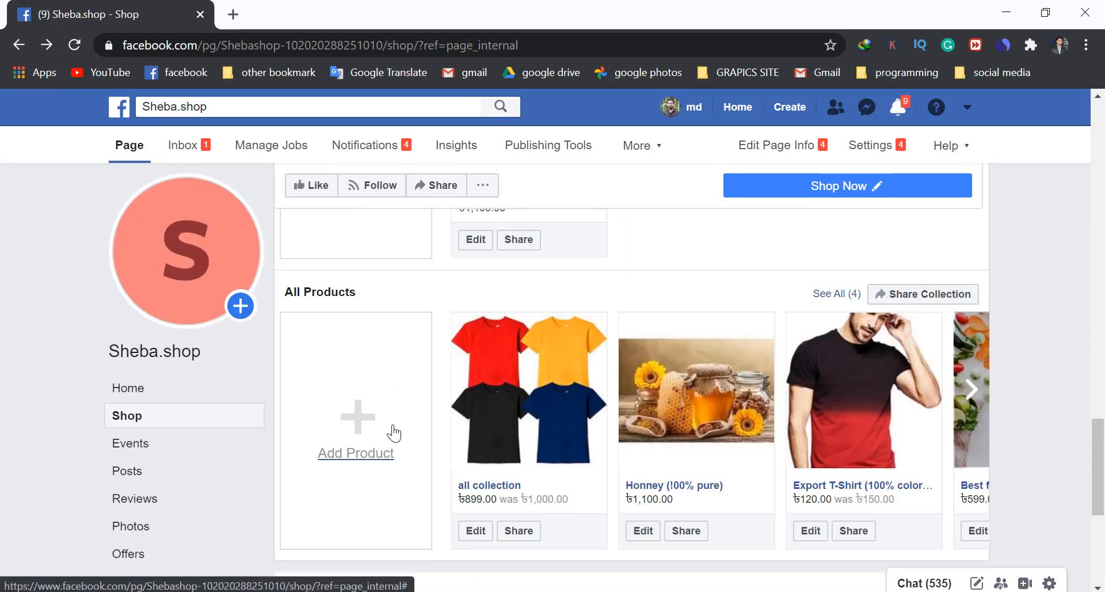
click(354, 422)
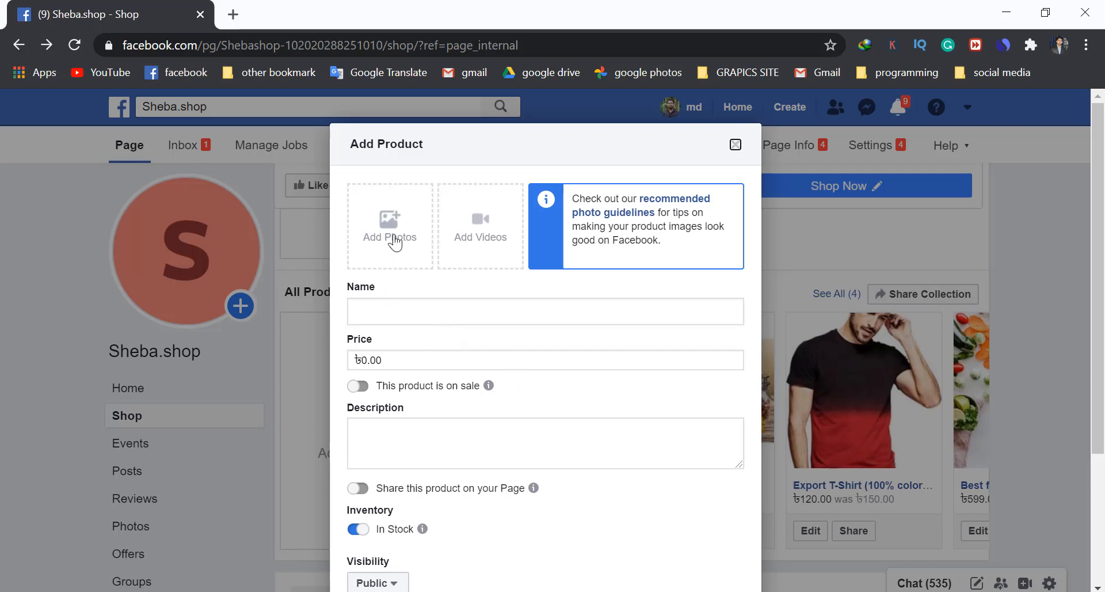
scroll(484, 403, down, 3)
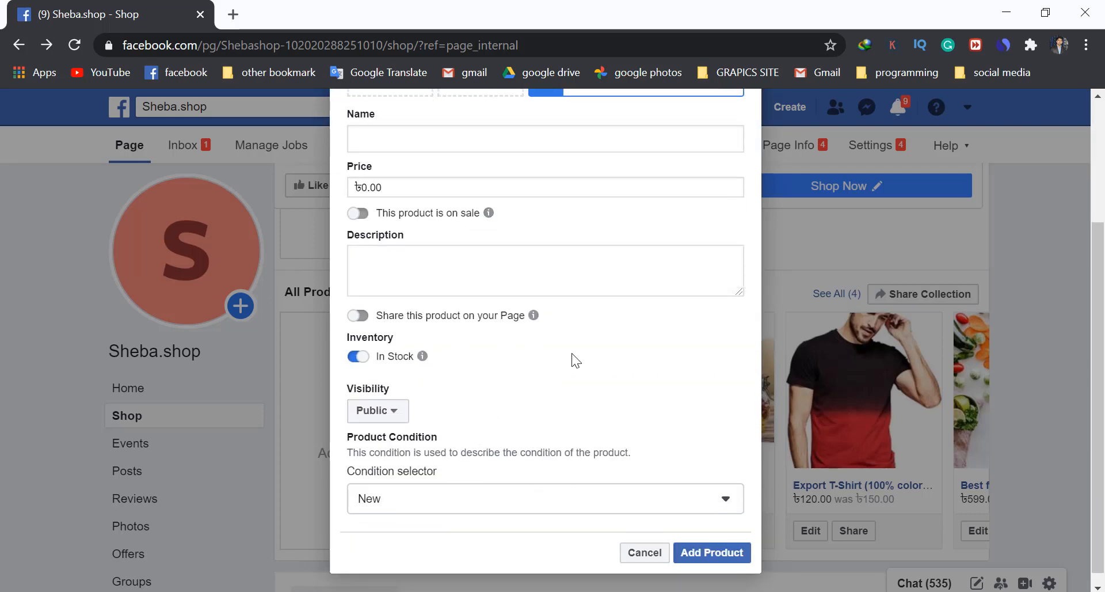
click(656, 553)
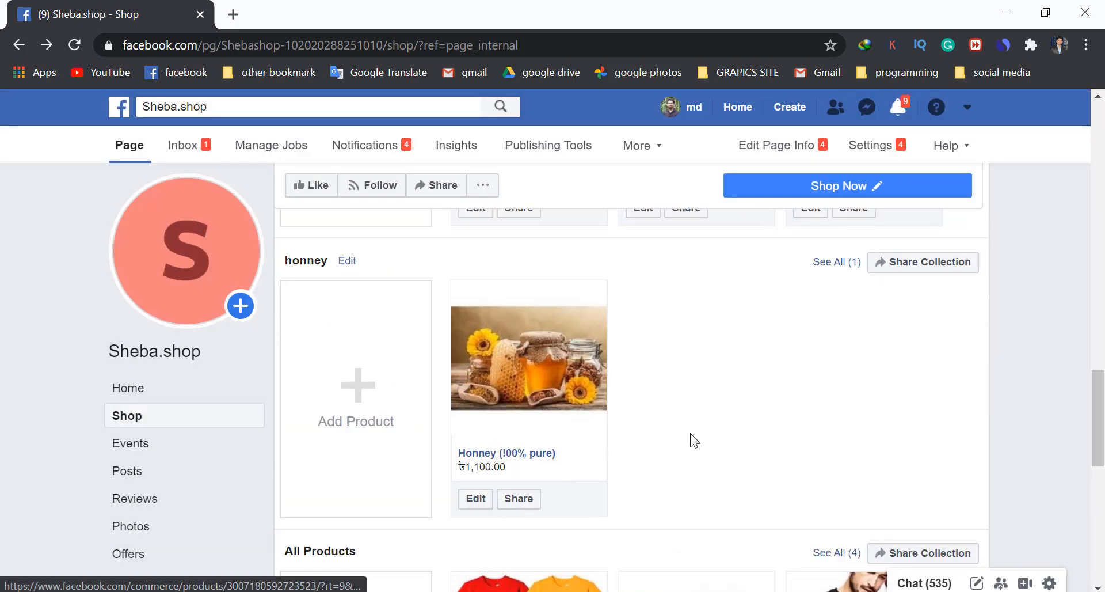
scroll(689, 433, up, 9)
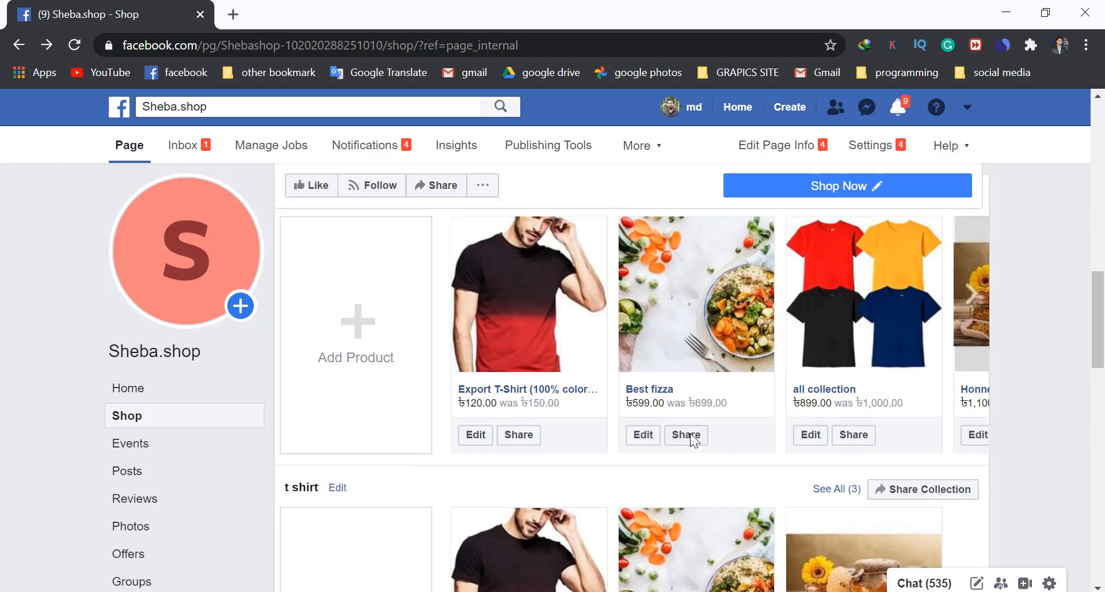